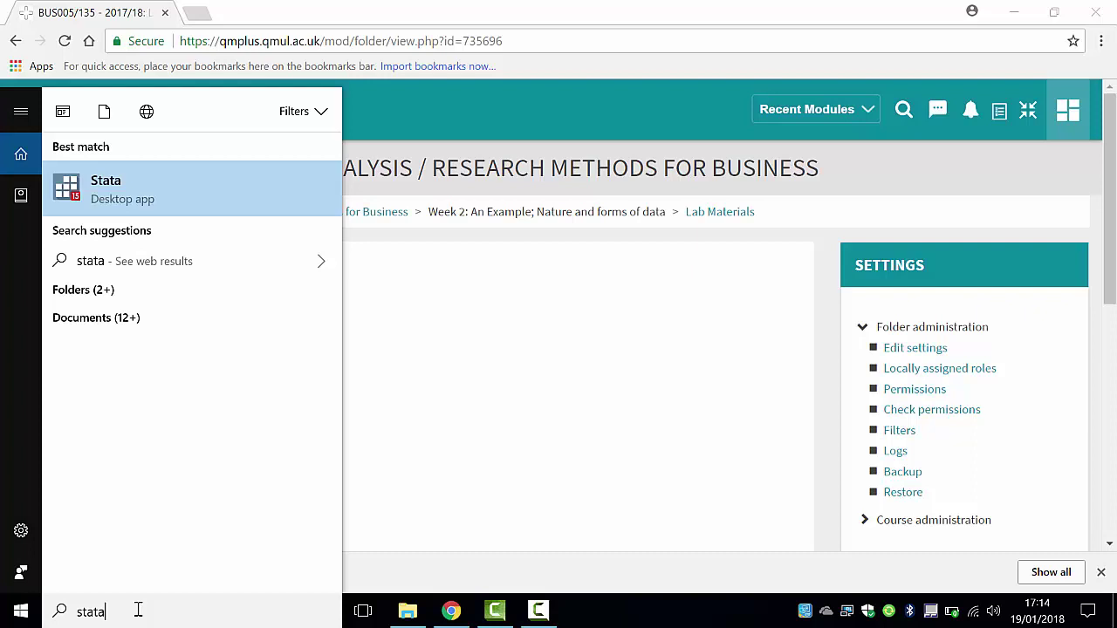
# Launch Stata 15 from a Windows Start menu search for 'stata'.
pyautogui.press('Return')
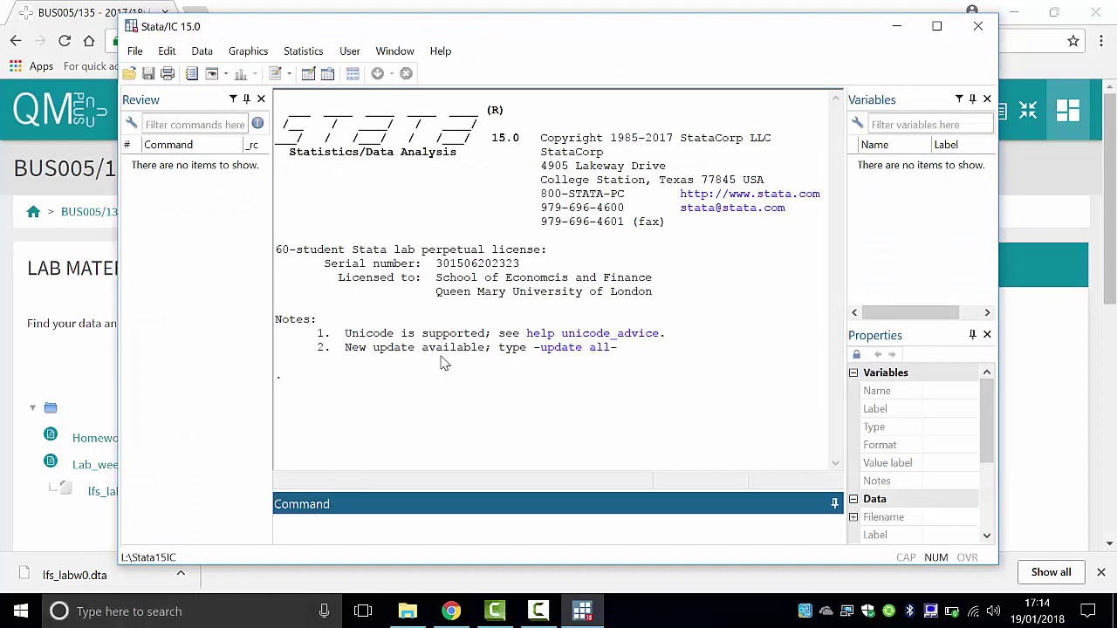
# Maximize the Stata/IC 15.0 window so it fills the screen.
pyautogui.click(948, 31)
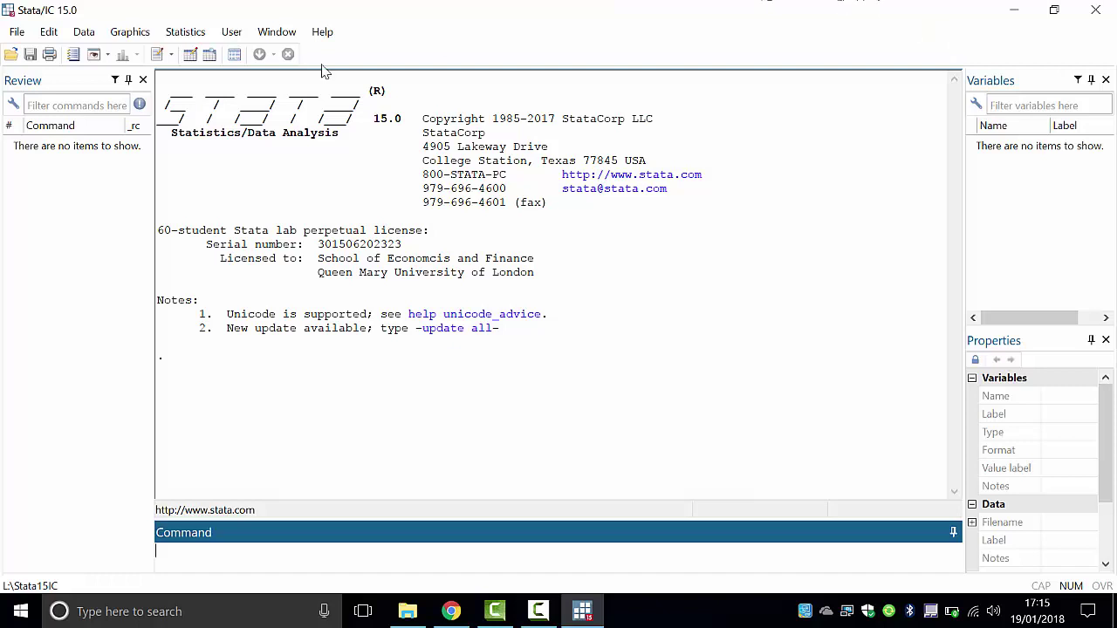
# Open lfs_labw0.dta from the Documents folder through File > Open.
pyautogui.click(19, 33)
pyautogui.click(42, 53)
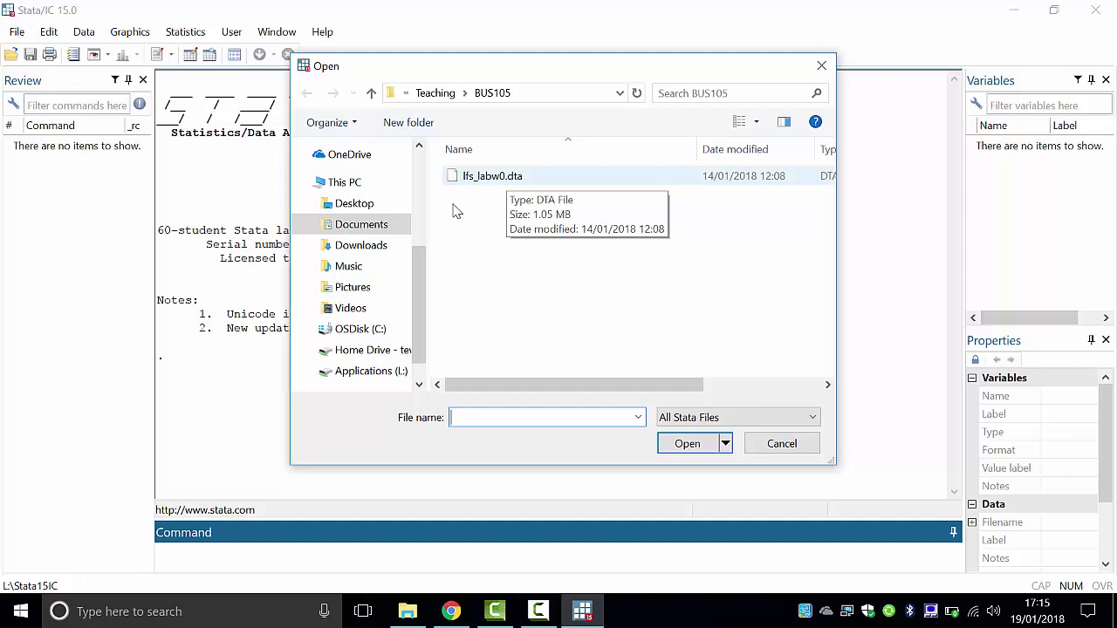
pyautogui.click(359, 226)
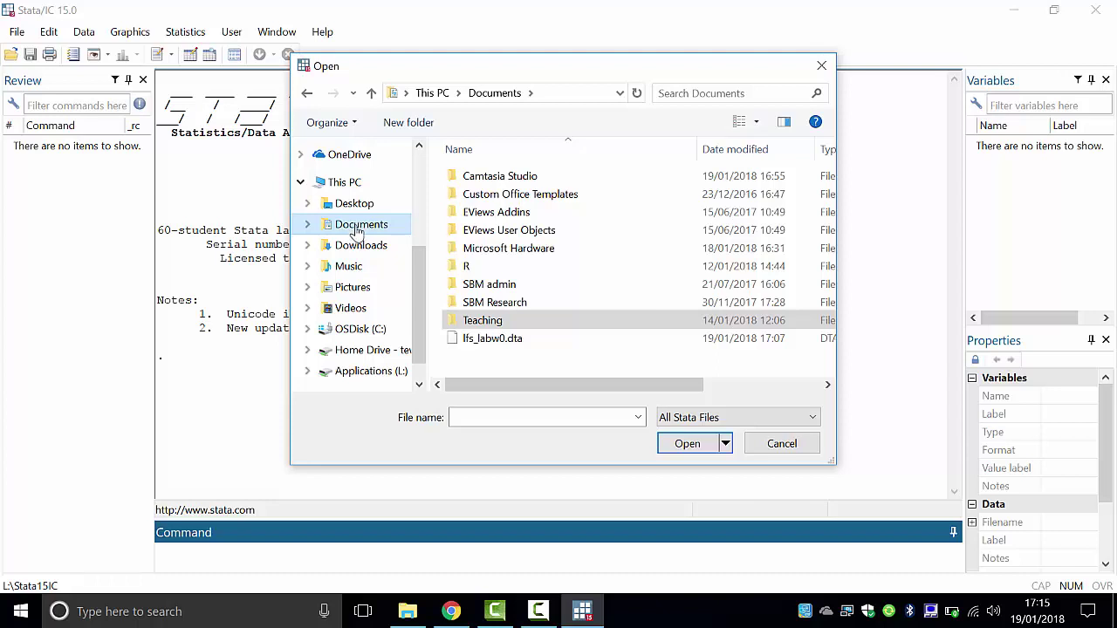
pyautogui.click(518, 341)
pyautogui.click(687, 444)
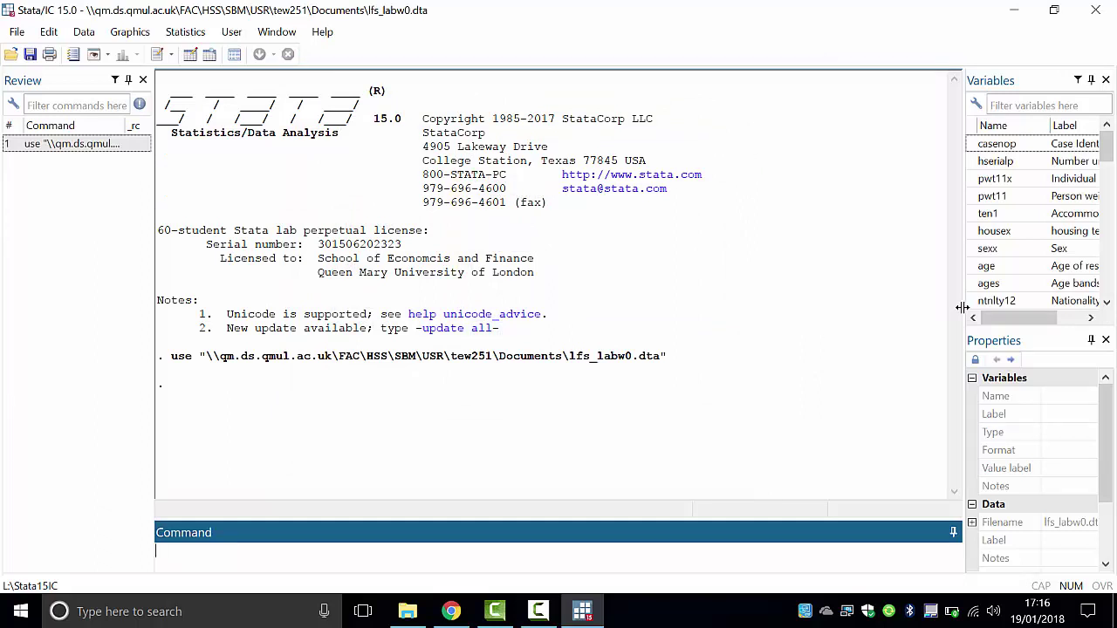
# Widen the Variables pane to show full labels and make the Command area taller.
pyautogui.moveTo(961, 307); pyautogui.dragTo(898, 309)
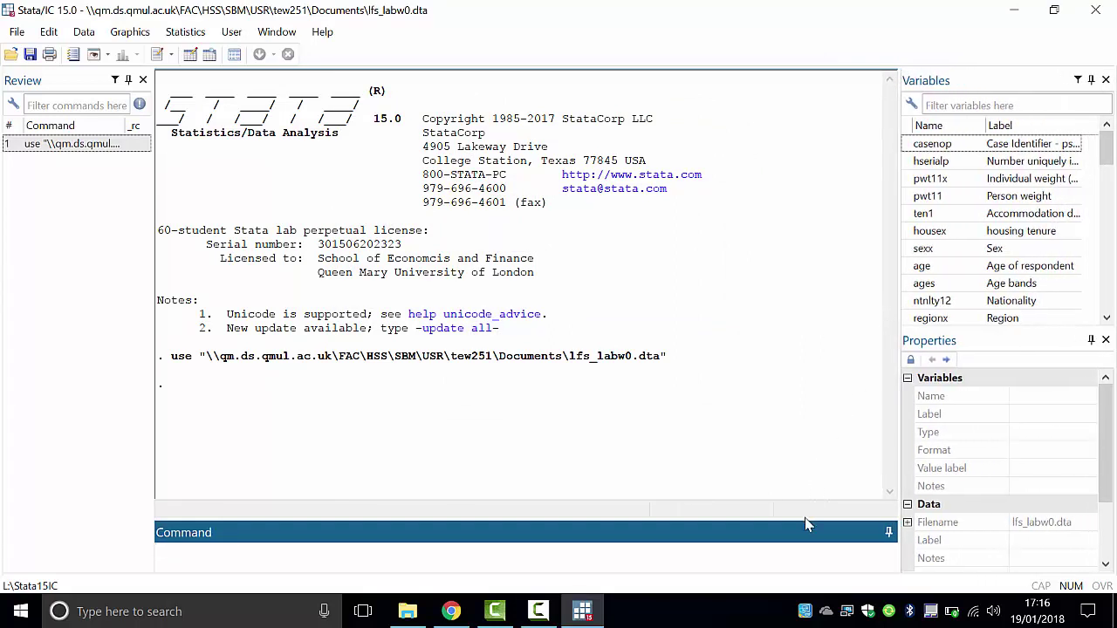
pyautogui.moveTo(808, 515); pyautogui.dragTo(812, 433)
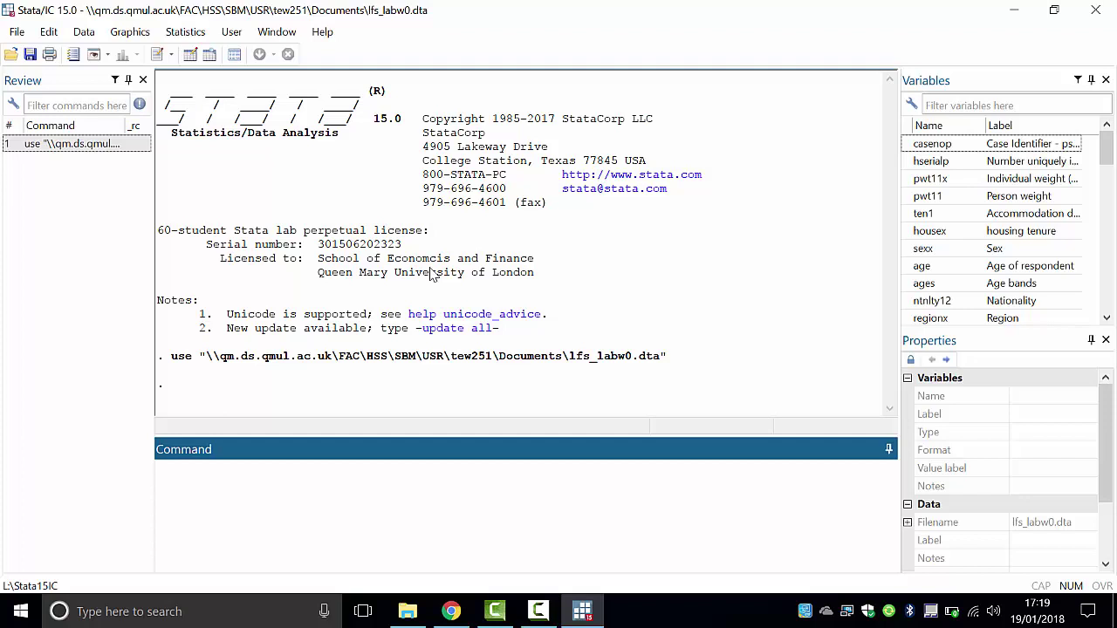
# Run 'browse age' to show only the age variable in the Data Editor.
pyautogui.moveTo(430, 274); pyautogui.dragTo(432, 371)
pyautogui.click(374, 504)
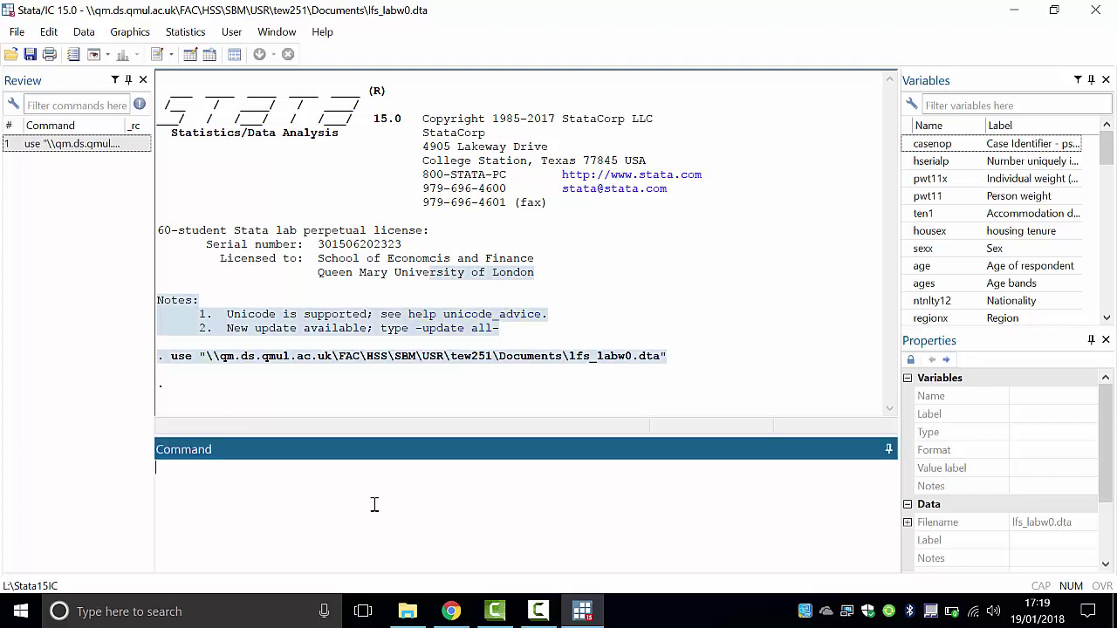
pyautogui.write('browse')
pyautogui.doubleClick(921, 266)
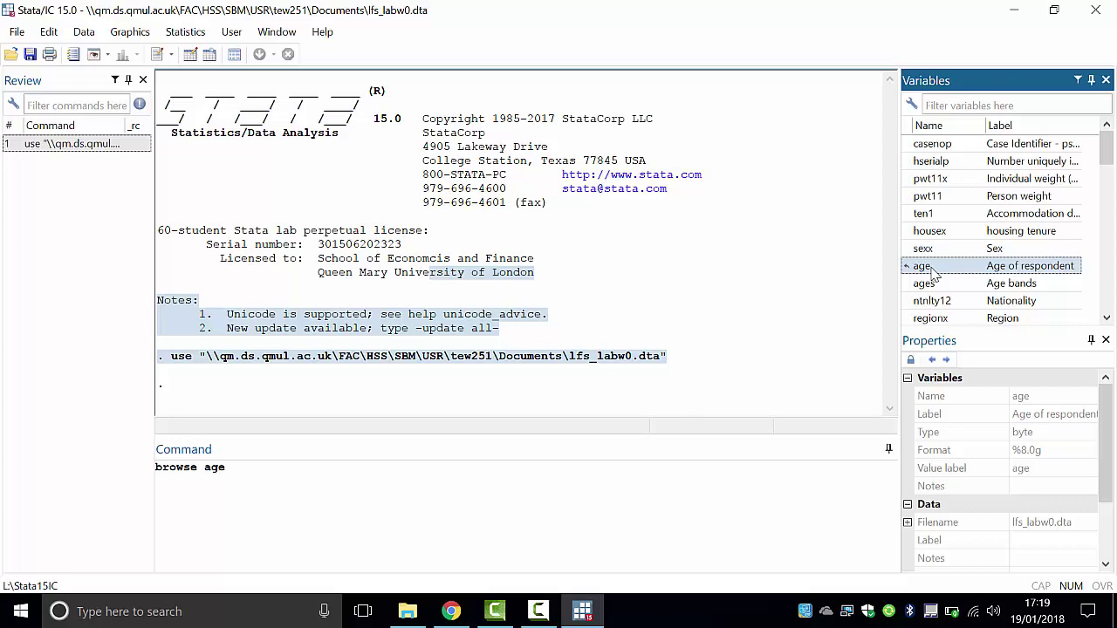
pyautogui.press('Return')
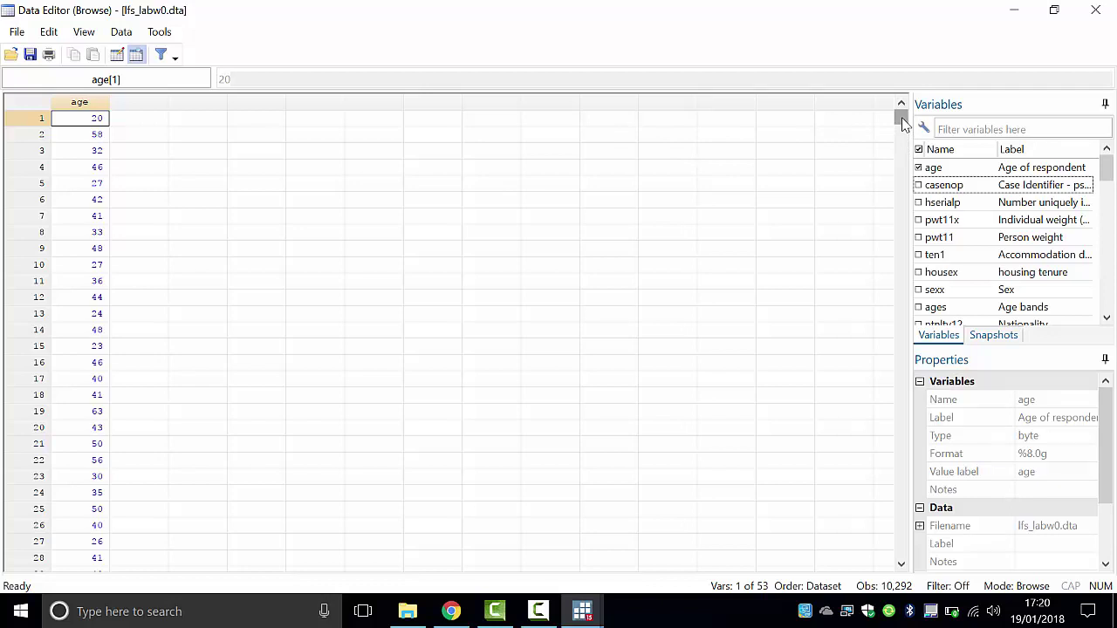
pyautogui.moveTo(904, 124)
pyautogui.mouseDown()
pyautogui.moveTo(890, 139)
pyautogui.moveTo(899, 114)
pyautogui.moveTo(883, 173)
pyautogui.moveTo(890, 117)
pyautogui.mouseUp()
pyautogui.click(97, 138)
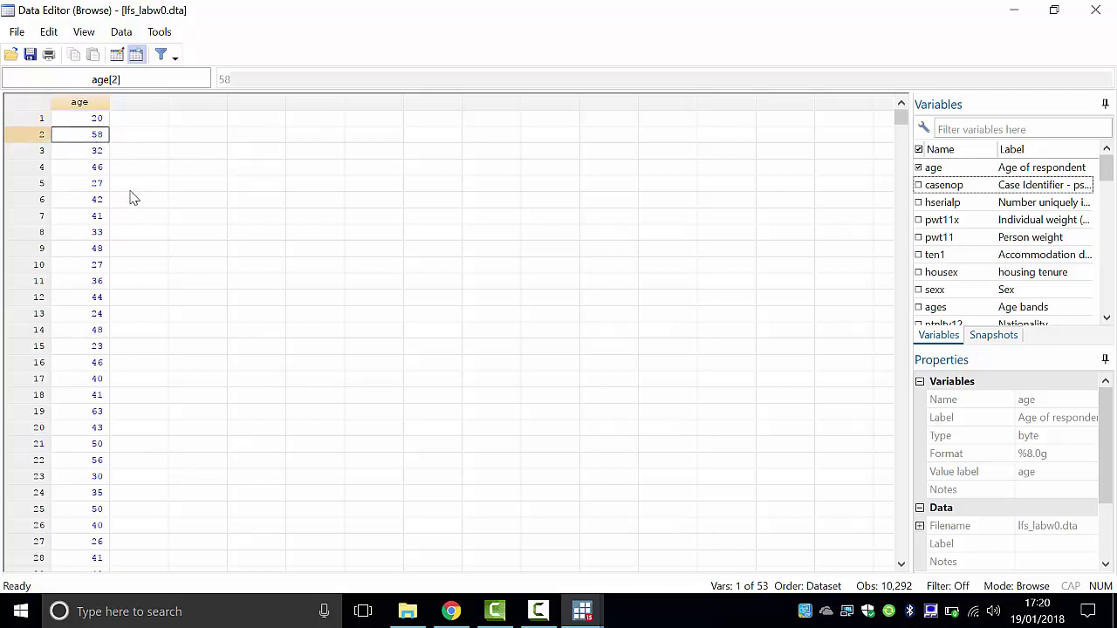
pyautogui.click(96, 152)
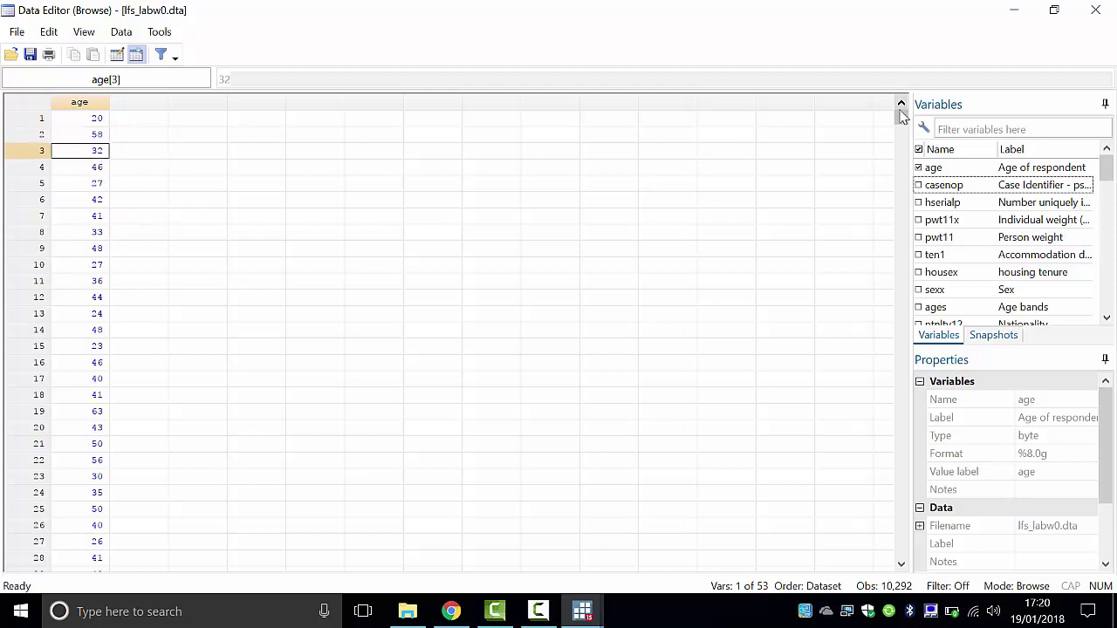
pyautogui.moveTo(833, 326); pyautogui.dragTo(793, 571)
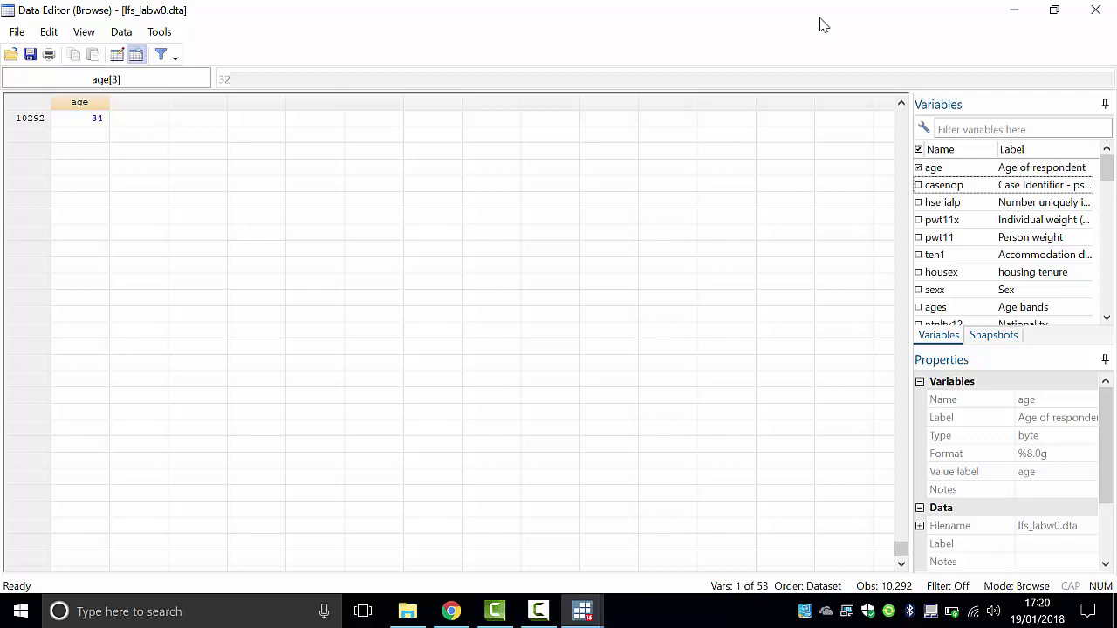
# Close the age-only Data Editor and rerun plain 'browse' to show all 53 variables.
pyautogui.click(1105, 19)
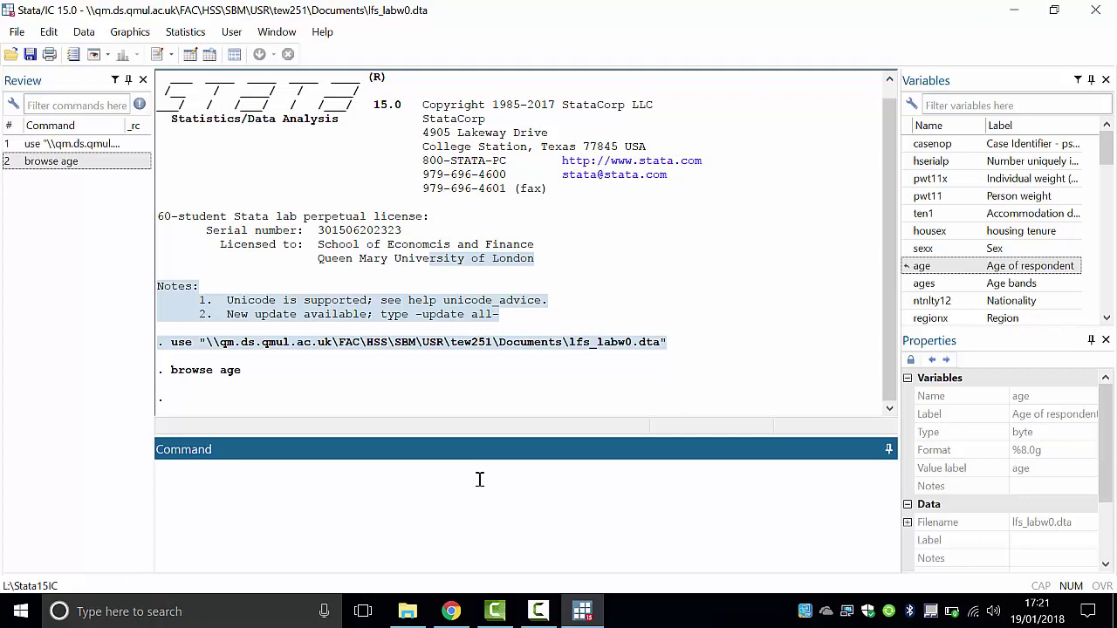
pyautogui.press('pageup')
pyautogui.press('BackSpace')
pyautogui.press('BackSpace')
pyautogui.press('BackSpace')
pyautogui.press('BackSpace')
pyautogui.press('Return')
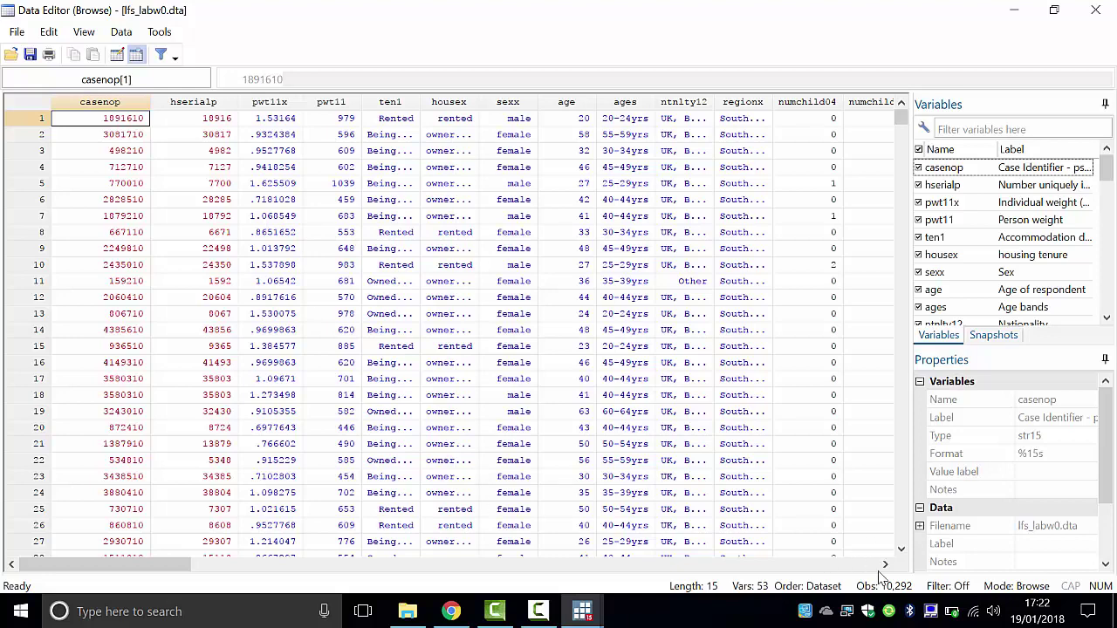
pyautogui.moveTo(887, 567); pyautogui.dragTo(887, 567)
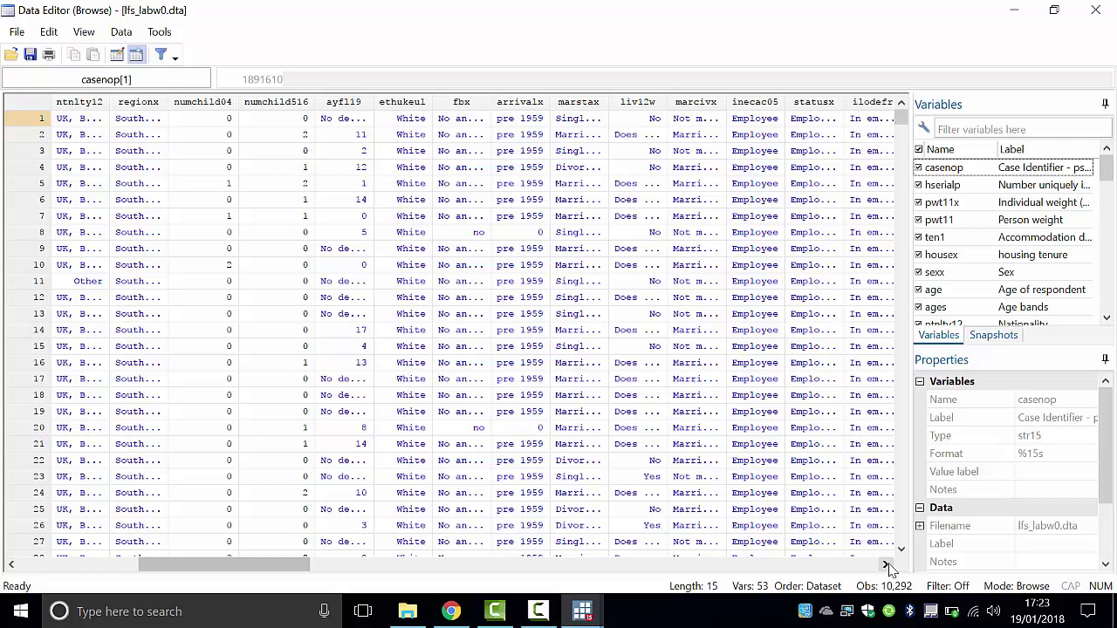
# Close the Data Editor and start a new Untitled.do via Window > Do-file Editor.
pyautogui.click(1093, 10)
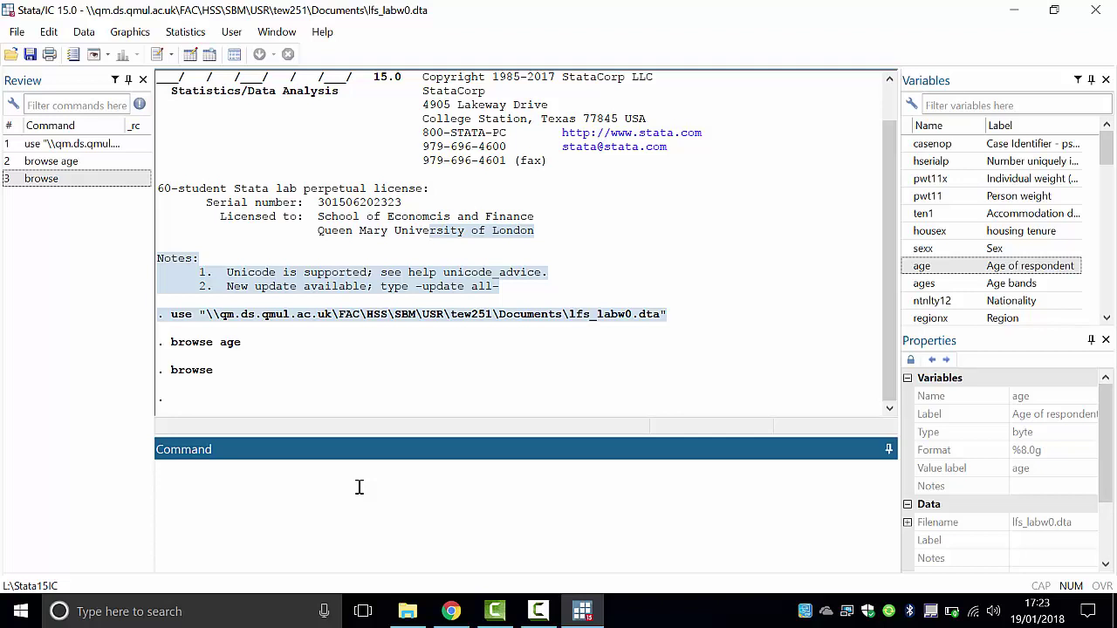
pyautogui.click(277, 33)
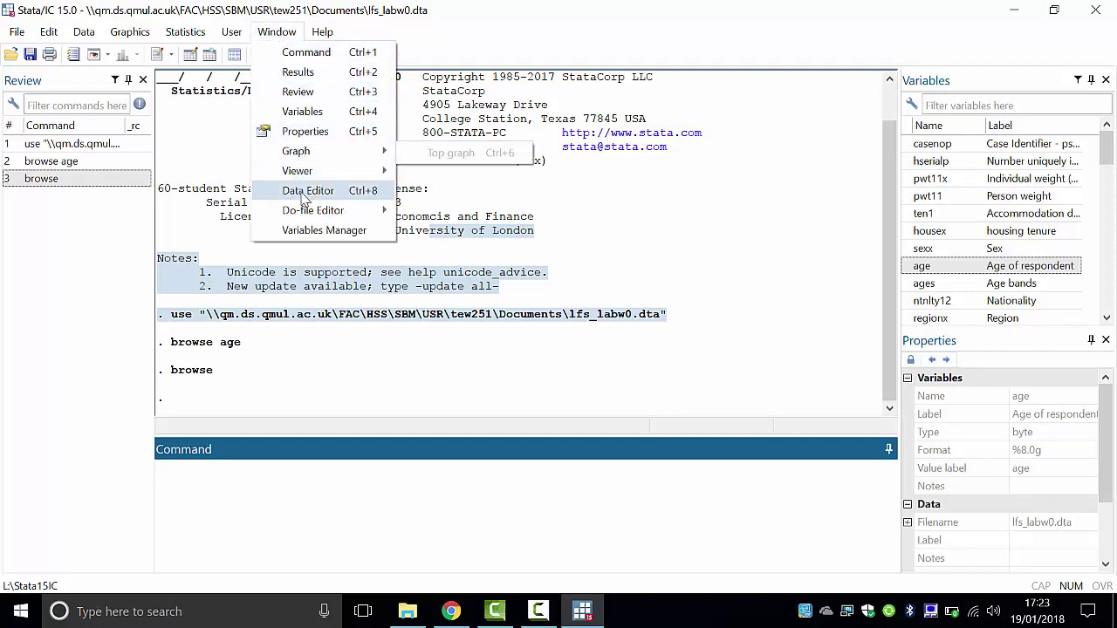
pyautogui.moveTo(305, 215)
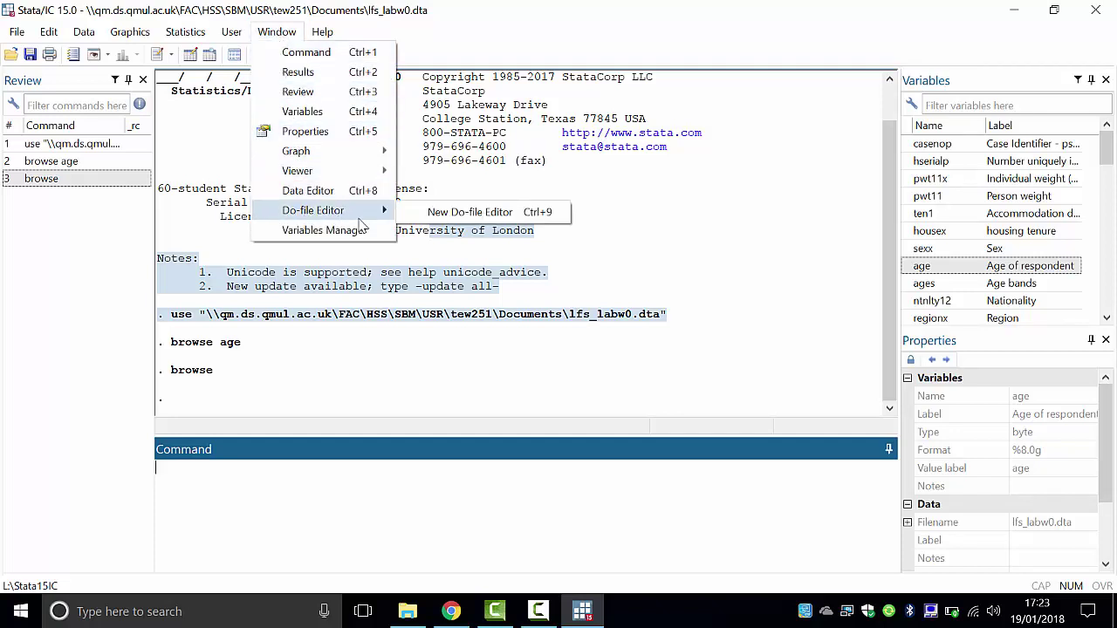
pyautogui.click(472, 214)
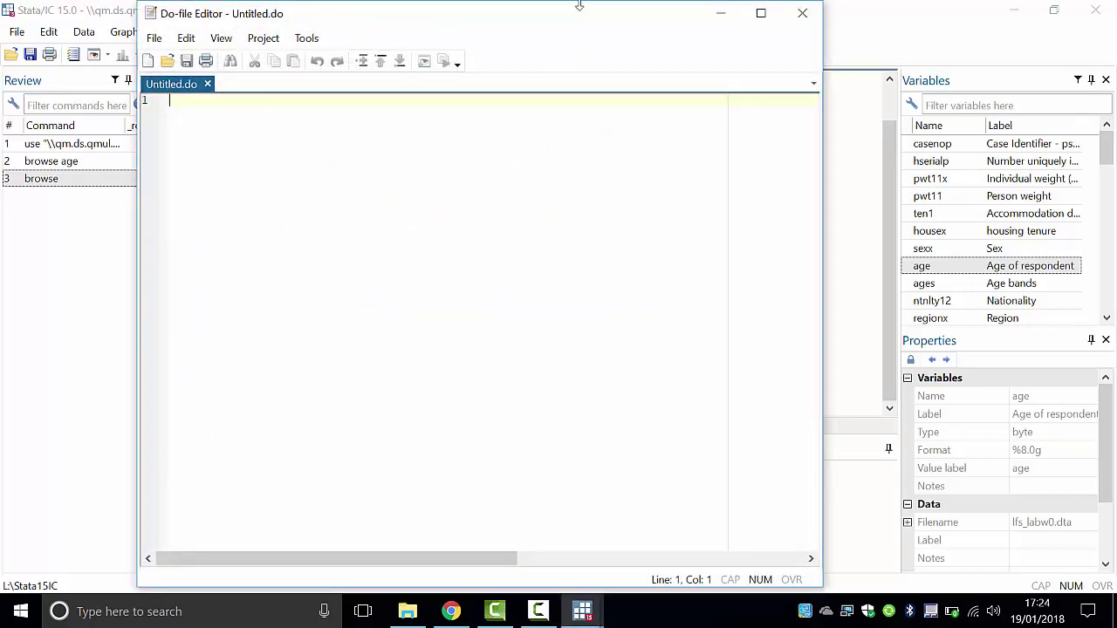
# Shorten the Do-file Editor window and fill Untitled.do with eight blank lines.
pyautogui.moveTo(579, 6); pyautogui.dragTo(820, 48)
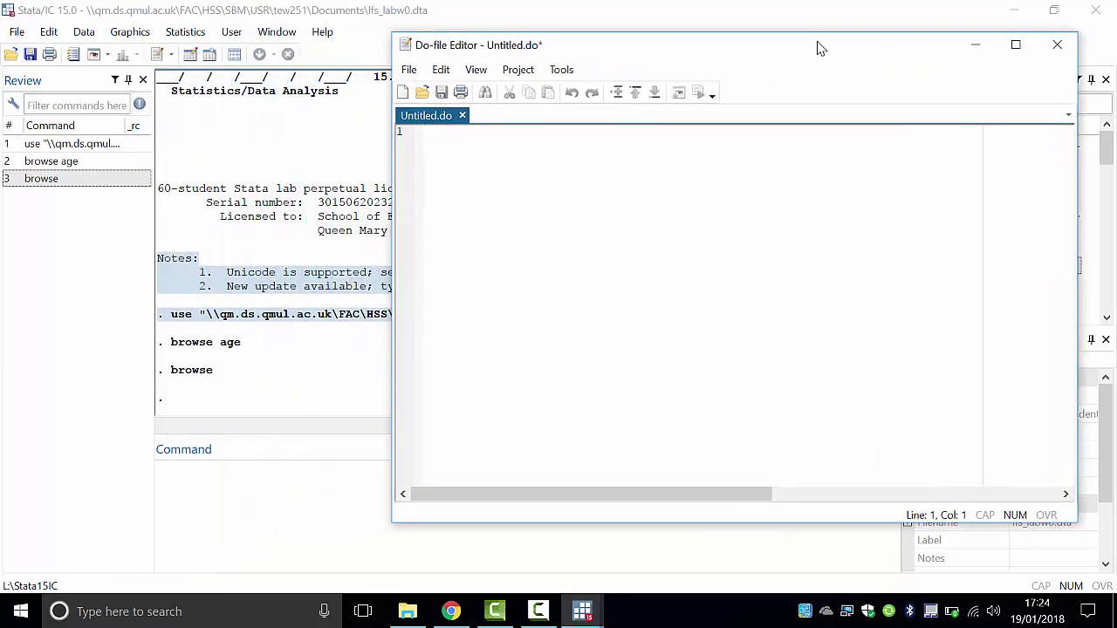
pyautogui.press('Return')
pyautogui.press('Return')
pyautogui.press('Return')
pyautogui.press('Return')
pyautogui.press('Return')
pyautogui.press('Return')
pyautogui.press('Return')
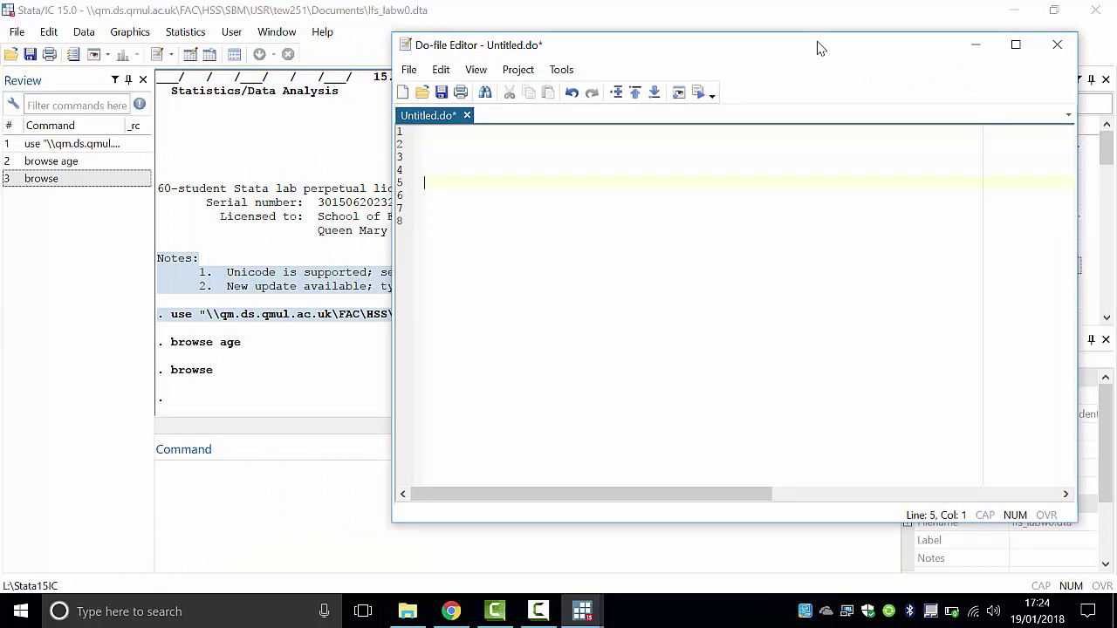
pyautogui.press('Up')
pyautogui.press('Up')
pyautogui.press('Up')
pyautogui.press('Up')
pyautogui.press('Down')
pyautogui.press('Down')
pyautogui.press('Down')
pyautogui.press('Down')
pyautogui.press('Down')
pyautogui.press('Up')
pyautogui.press('Up')
pyautogui.press('Up')
pyautogui.press('Up')
pyautogui.press('Up')
pyautogui.press('Up')
pyautogui.press('Up')
pyautogui.press('Down')
pyautogui.press('Down')
# Enlarge the do-file text five times with View > Zoom > Zoom in.
pyautogui.click(488, 75)
pyautogui.moveTo(504, 112)
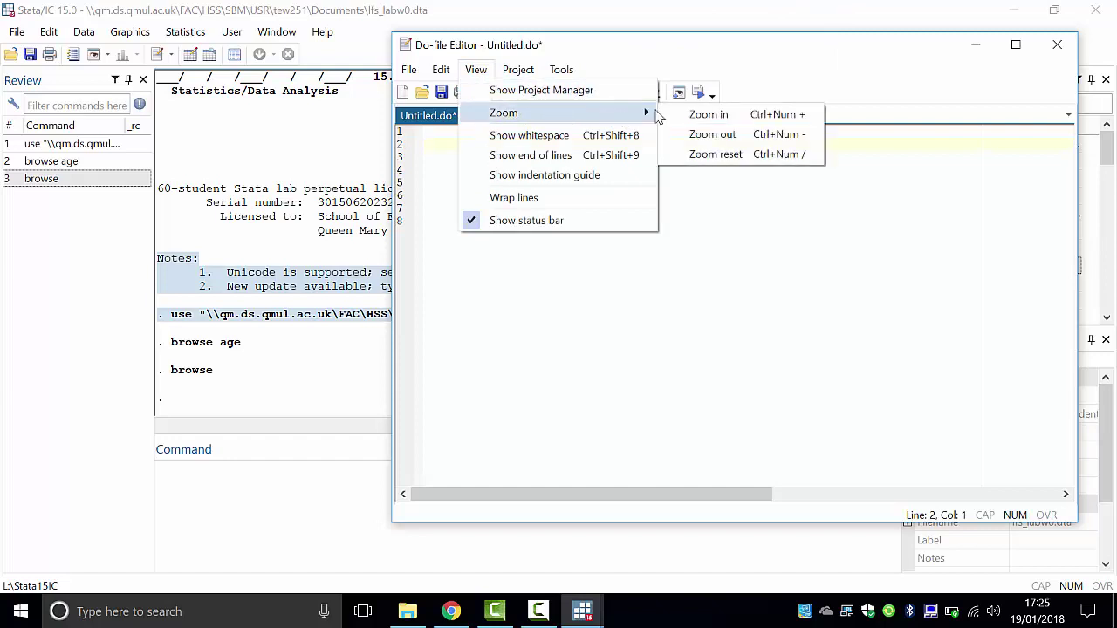
pyautogui.click(708, 116)
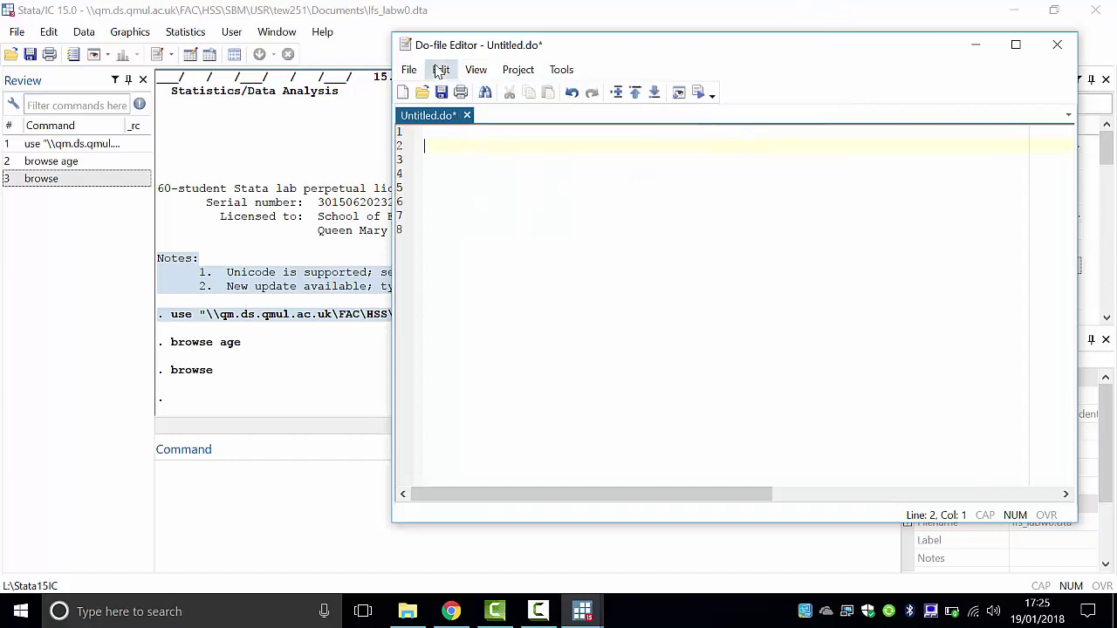
pyautogui.click(475, 70)
pyautogui.moveTo(564, 118)
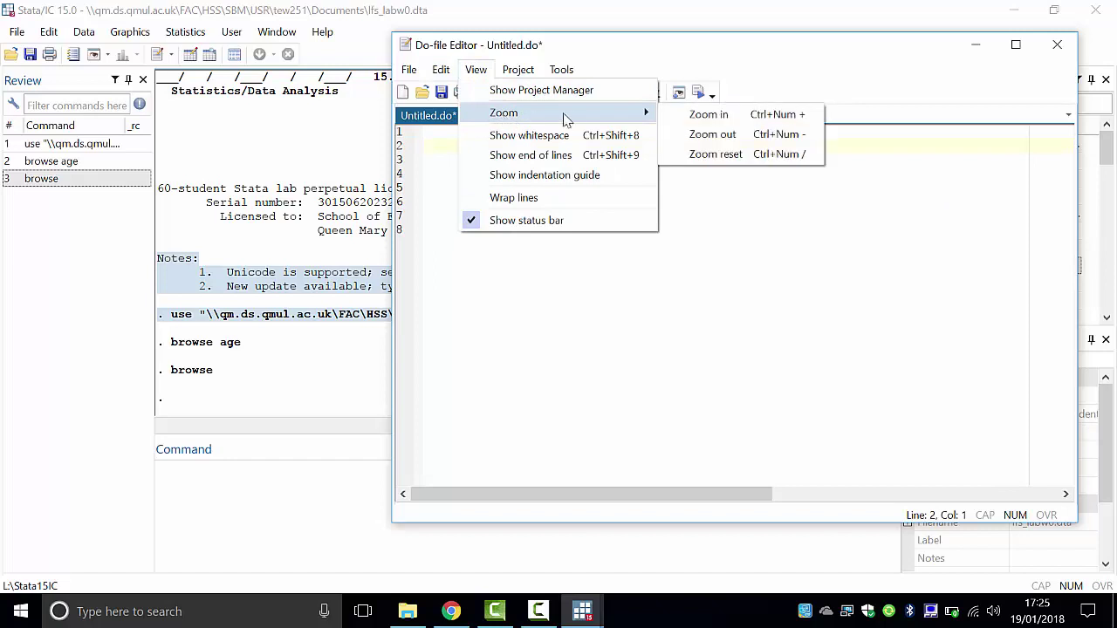
pyautogui.click(688, 115)
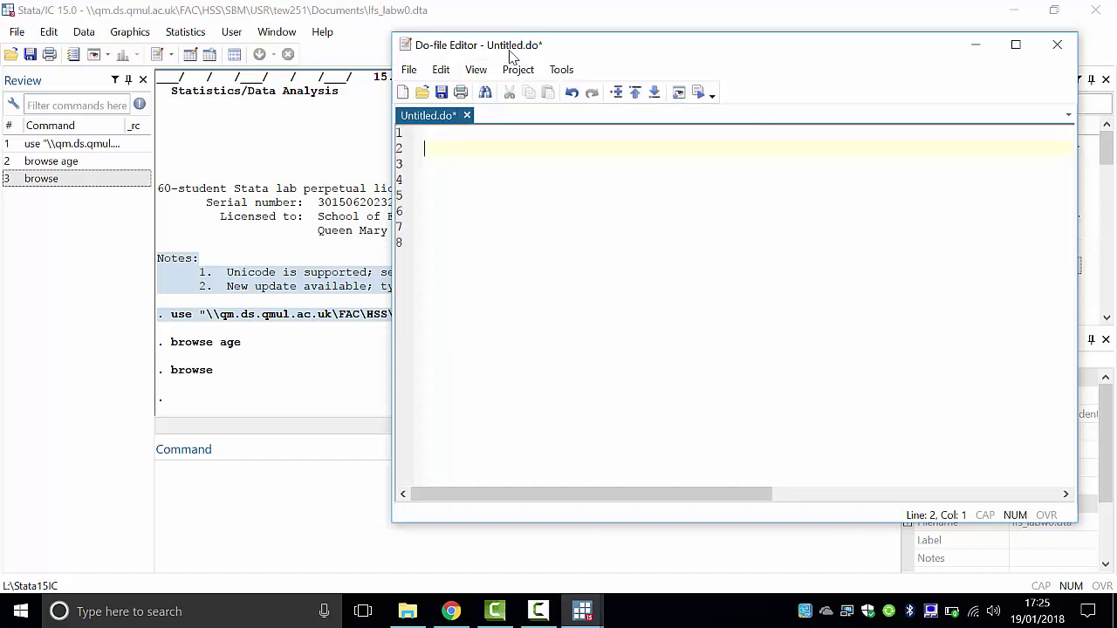
pyautogui.click(476, 70)
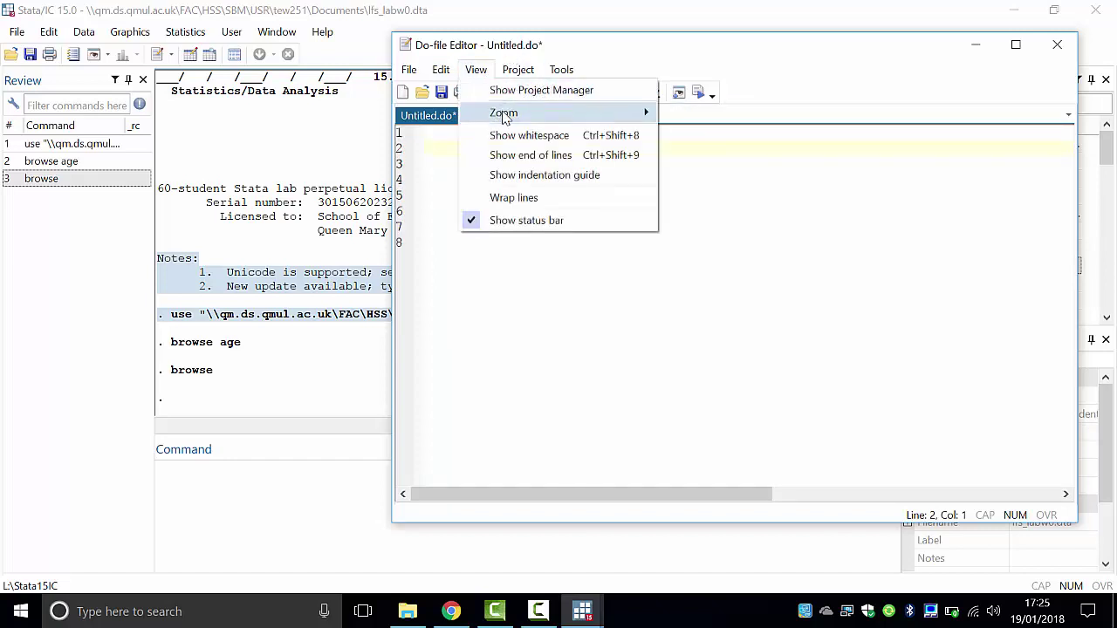
pyautogui.moveTo(503, 114)
pyautogui.click(690, 115)
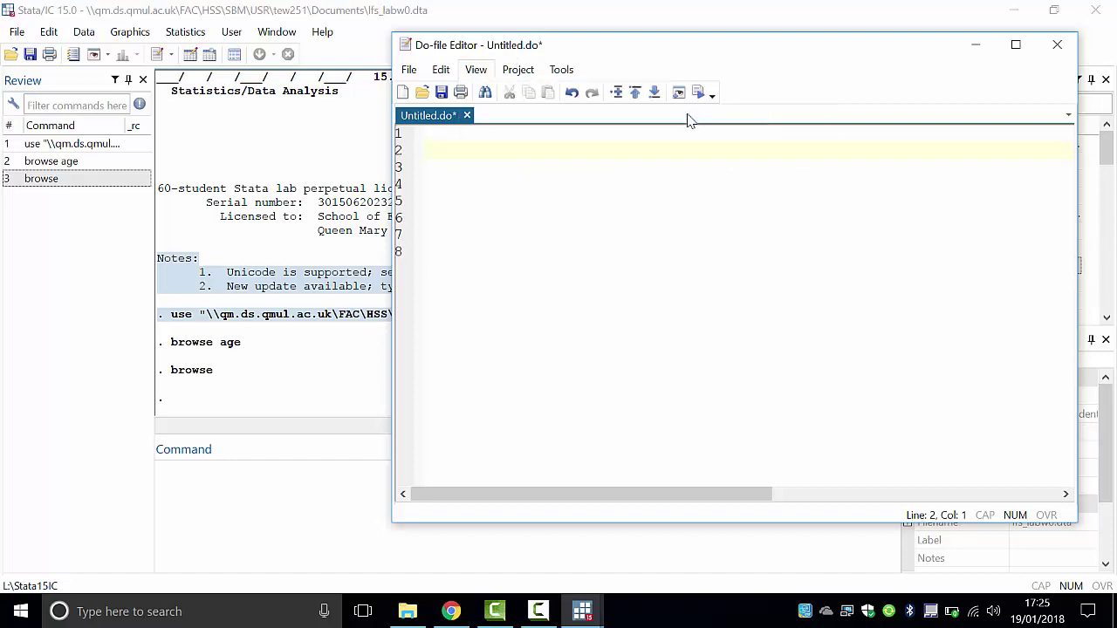
pyautogui.click(475, 71)
pyautogui.moveTo(512, 114)
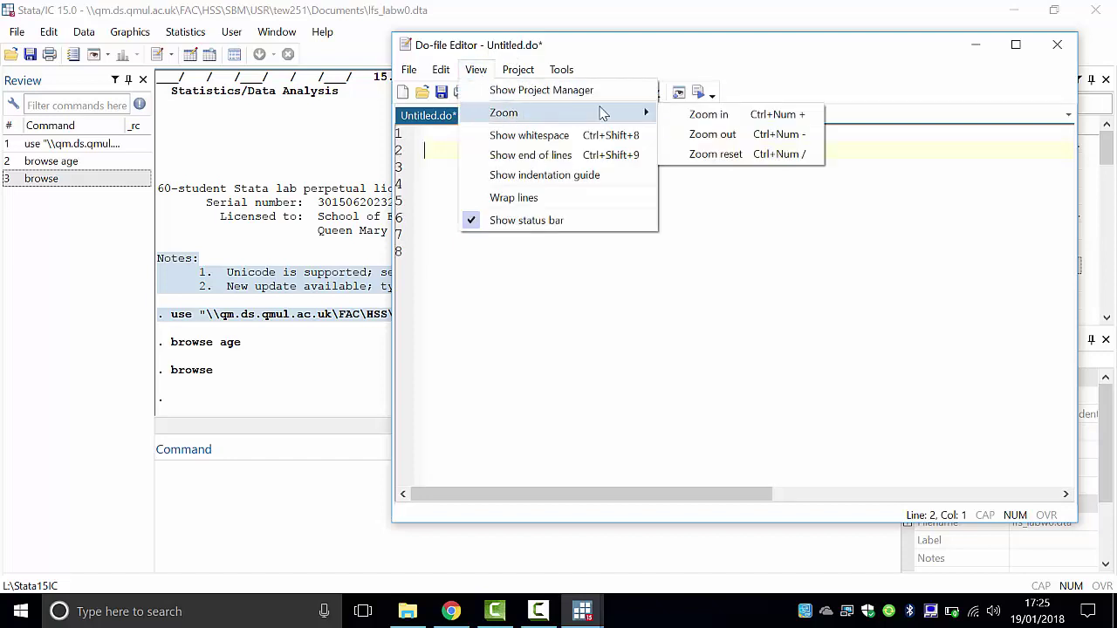
pyautogui.click(698, 114)
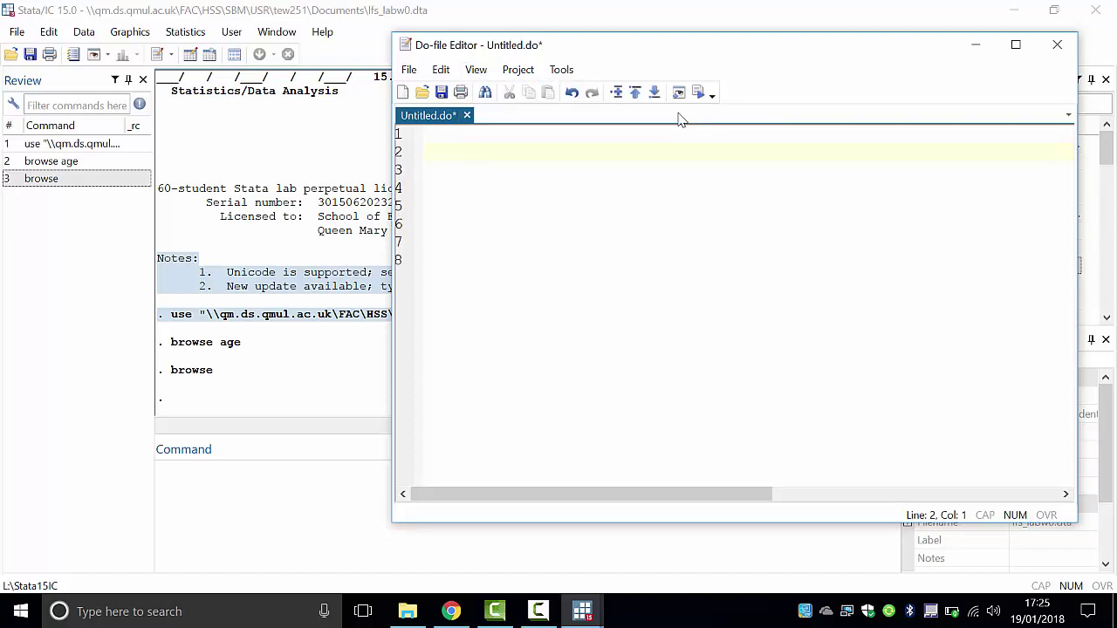
pyautogui.click(475, 69)
pyautogui.moveTo(502, 116)
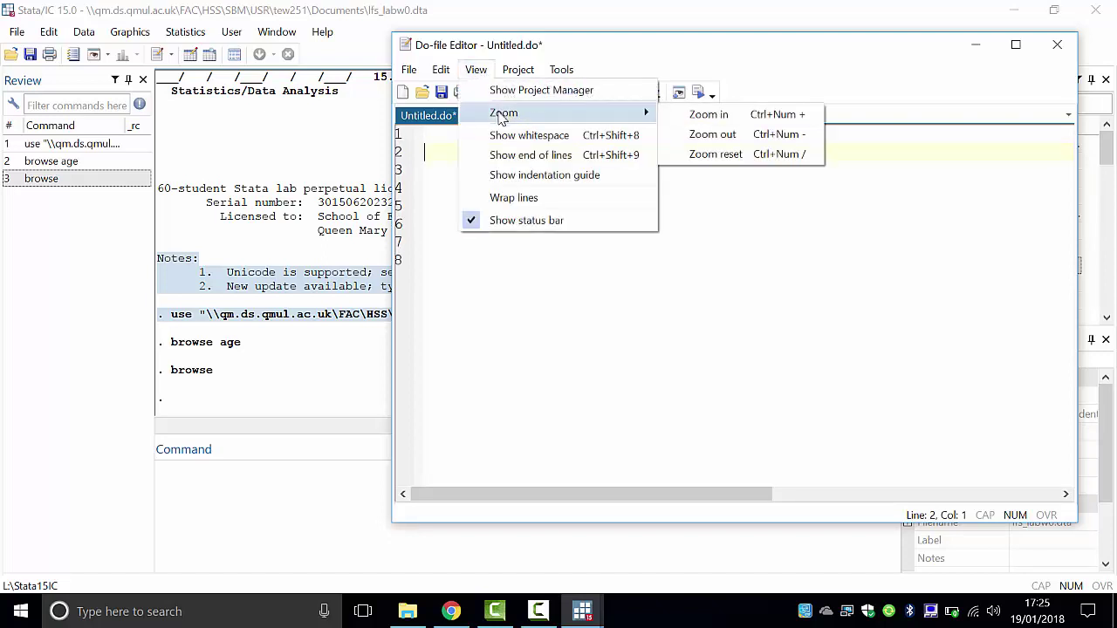
pyautogui.click(698, 114)
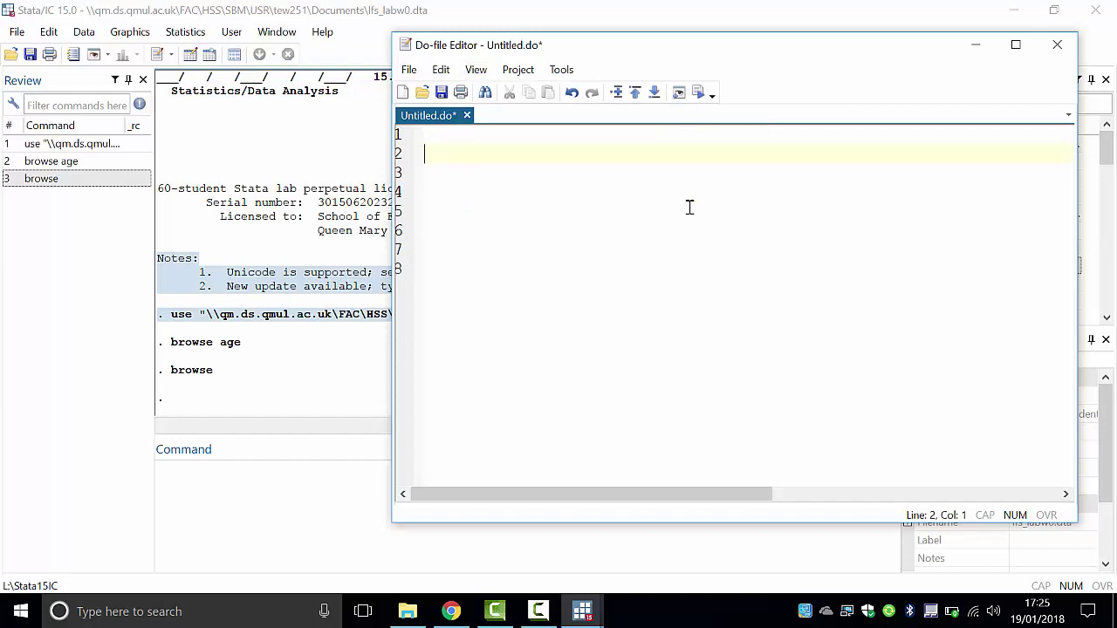
# Write 'clear' on line 2 and begin a '*' comment on line 1.
pyautogui.write('clear')
pyautogui.press('BackSpace')
pyautogui.moveTo(757, 46); pyautogui.dragTo(502, 96)
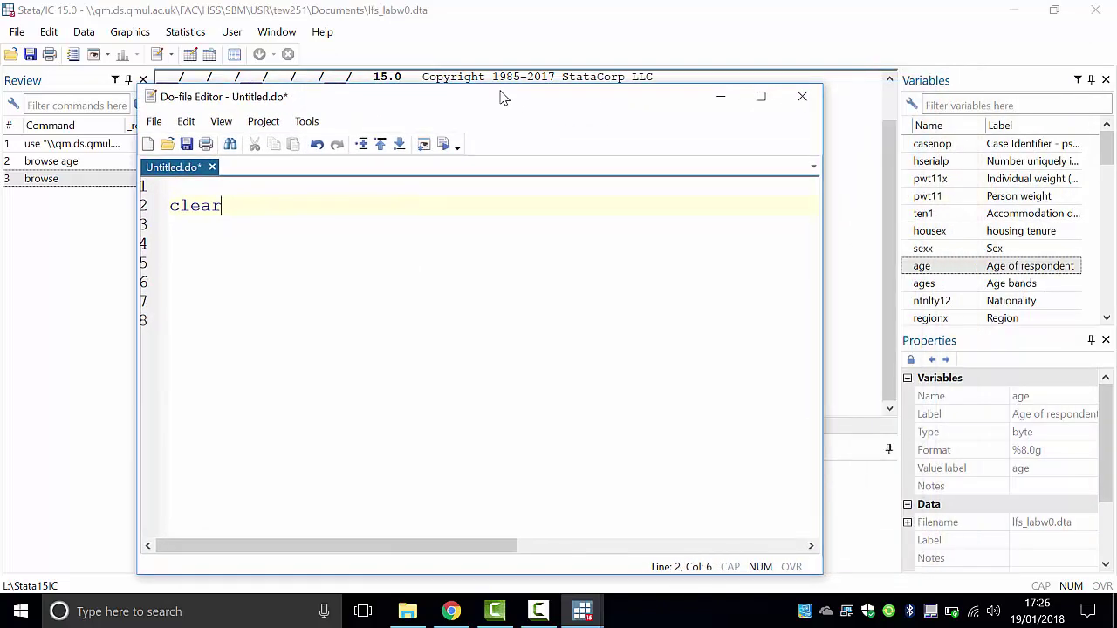
pyautogui.press('Up')
pyautogui.write('*')
# Finish the line 1 comment so it reads '*clear the history/variables', then move down to line 4.
pyautogui.write('clear the w')
pyautogui.press('BackSpace')
pyautogui.write('h')
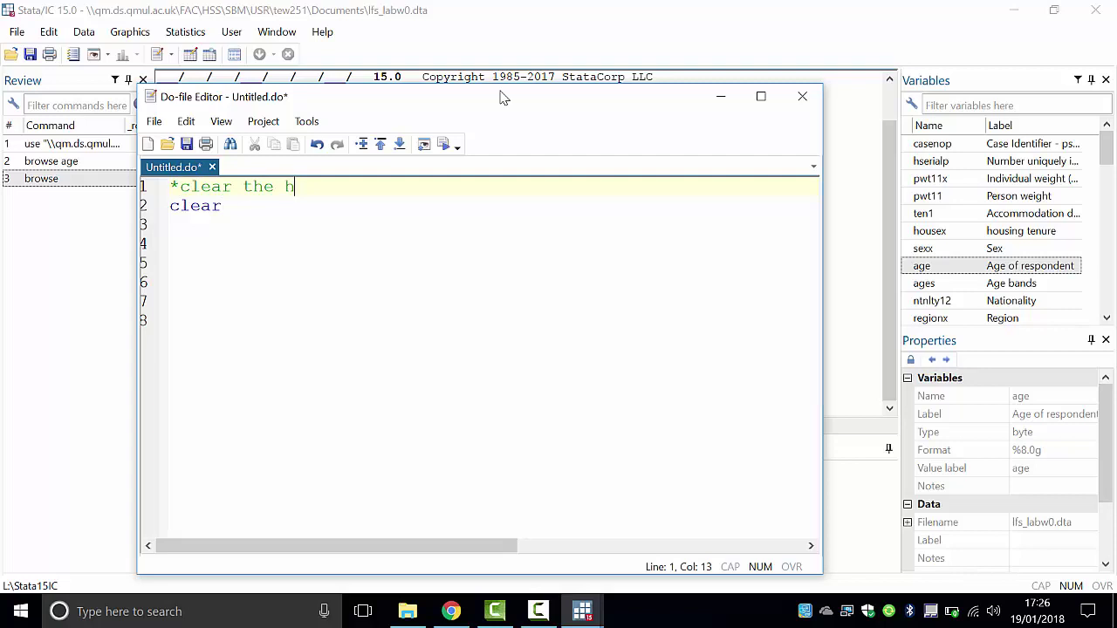
pyautogui.write('istory/variables')
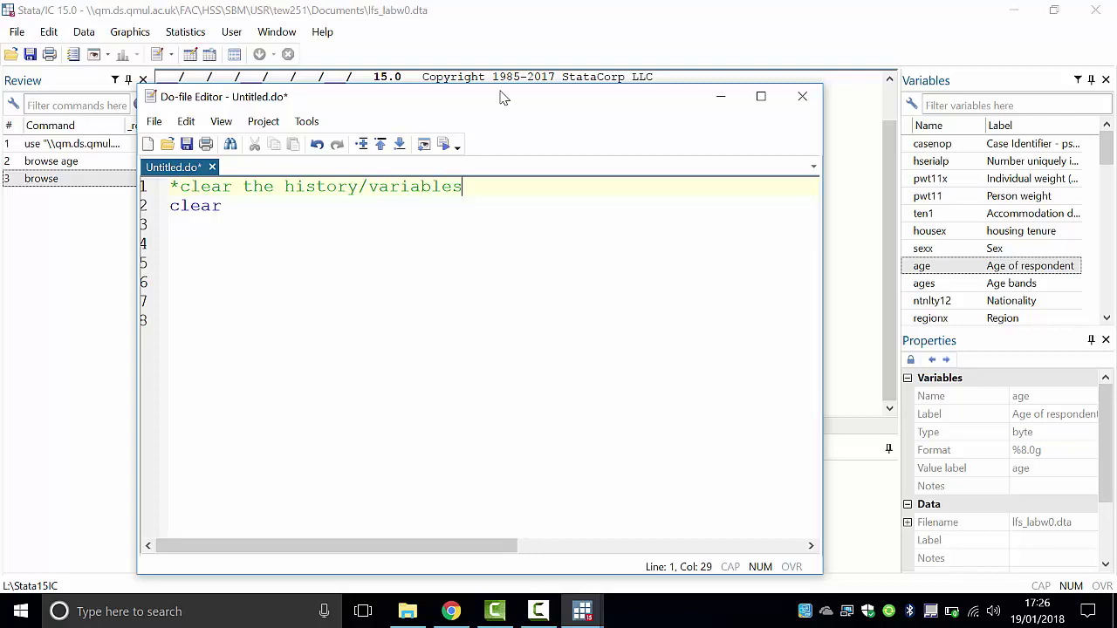
pyautogui.press('Down')
pyautogui.press('Down')
pyautogui.press('Down')
# Select 'clear' on line 2 and execute it, wiping lfs_labw0.dta from memory.
pyautogui.moveTo(526, 102); pyautogui.dragTo(667, 70)
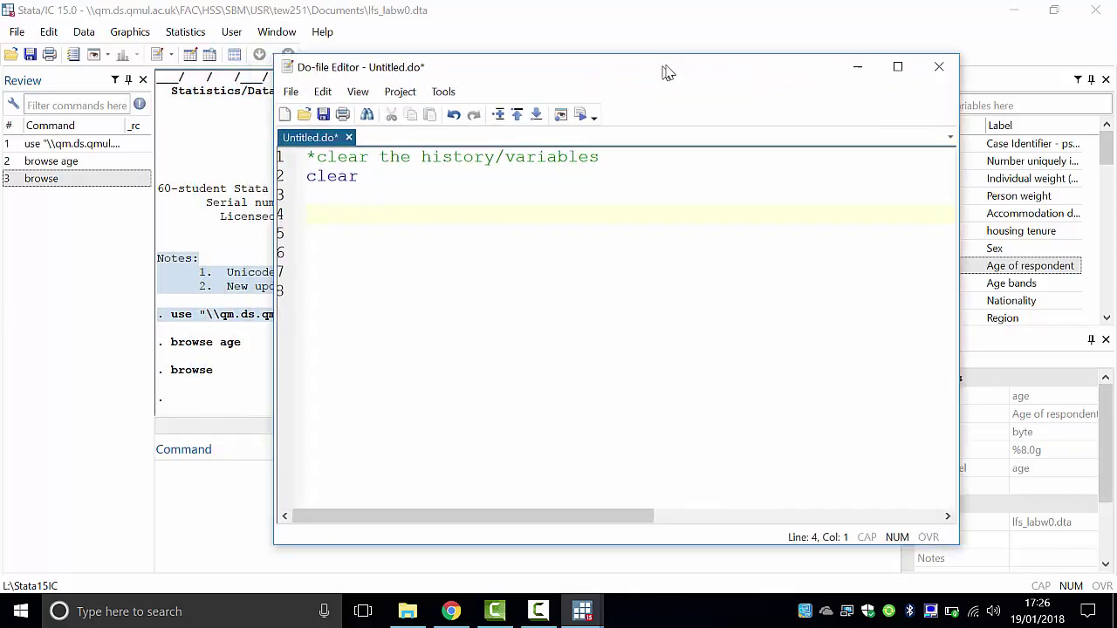
pyautogui.click(392, 177)
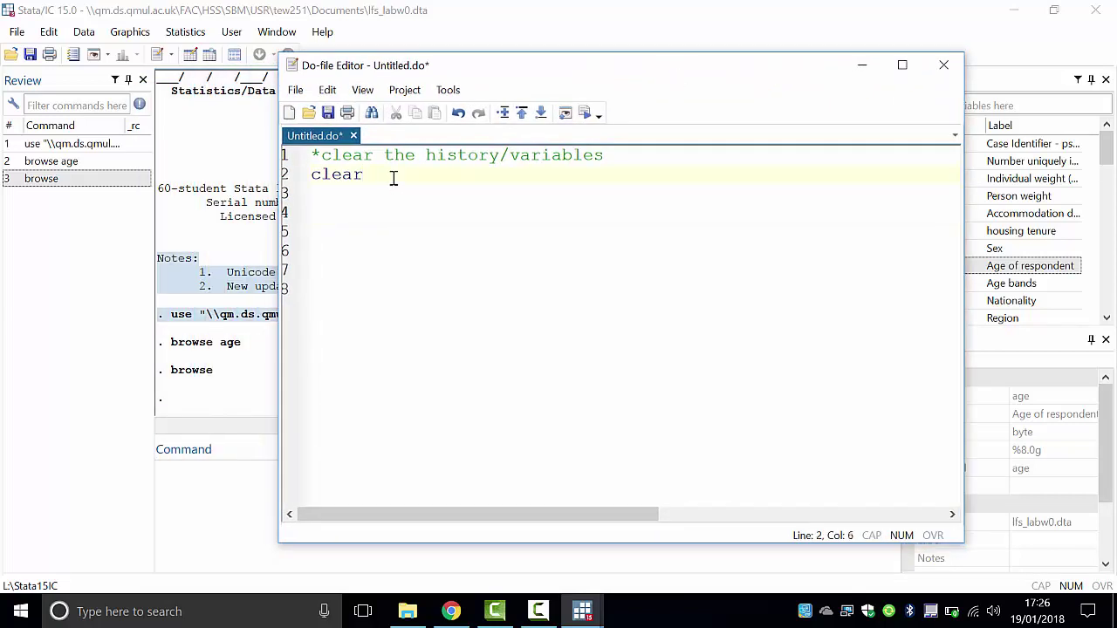
pyautogui.moveTo(392, 177); pyautogui.dragTo(303, 174)
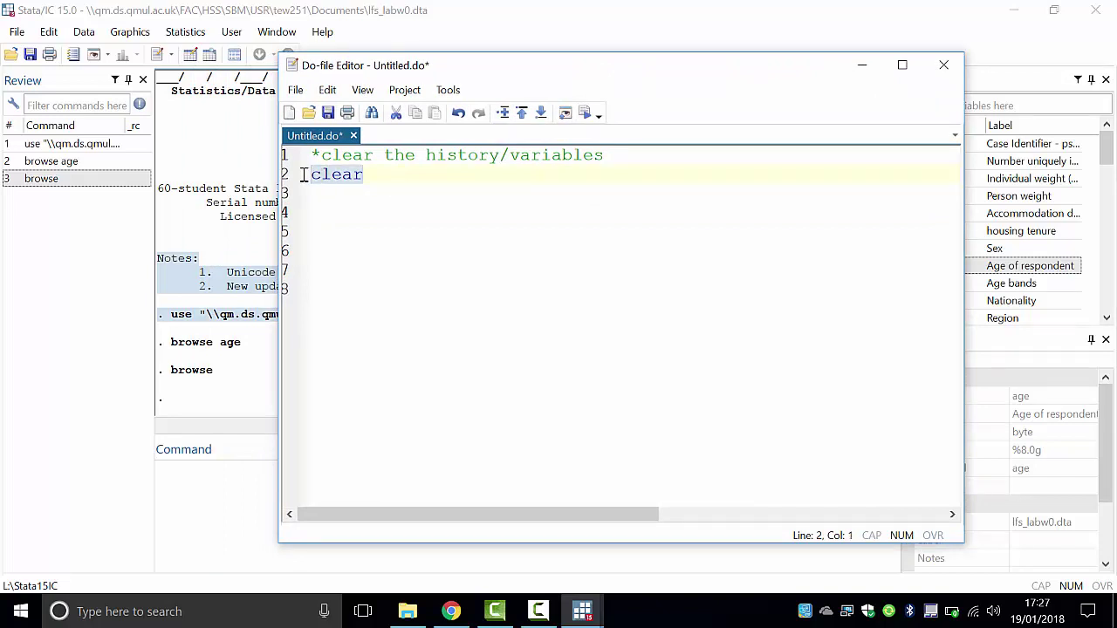
pyautogui.click(585, 114)
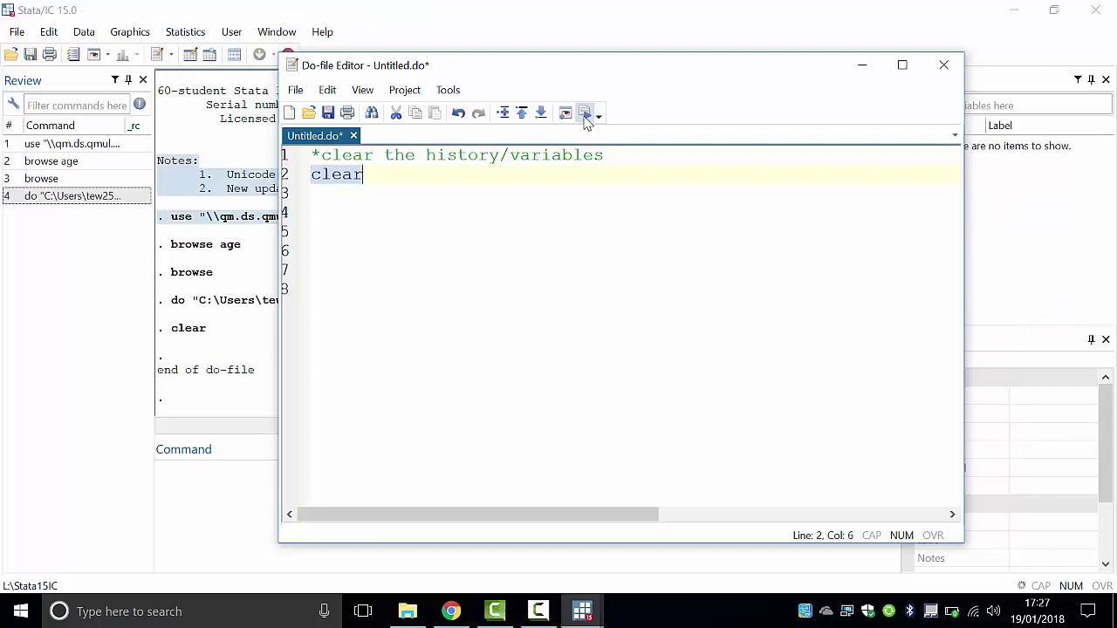
pyautogui.moveTo(623, 69); pyautogui.dragTo(477, 71)
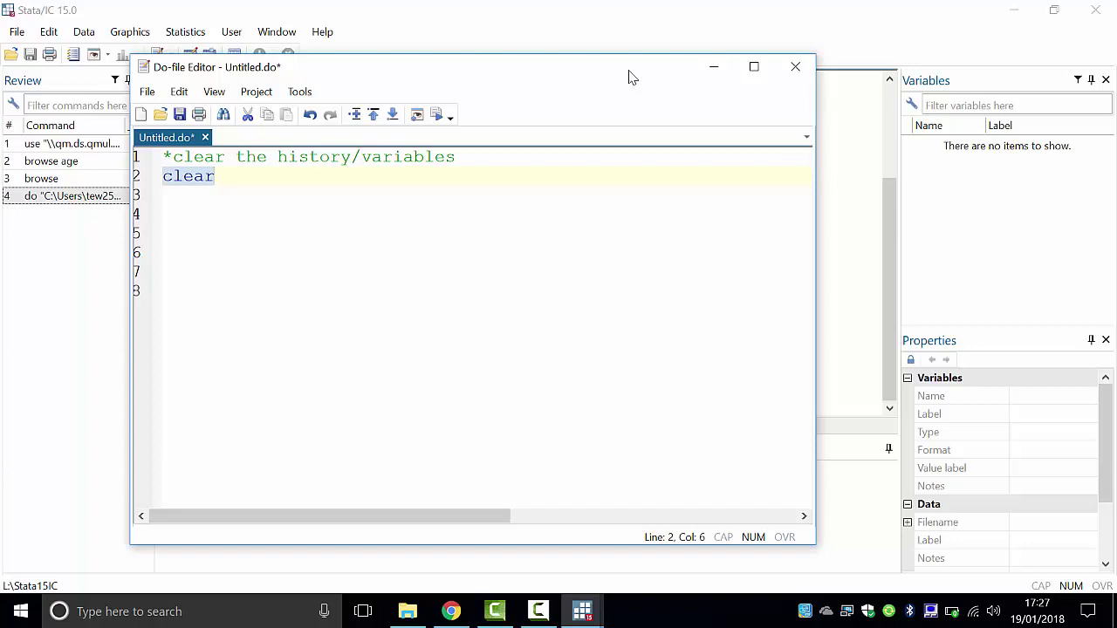
pyautogui.moveTo(629, 71); pyautogui.dragTo(780, 56)
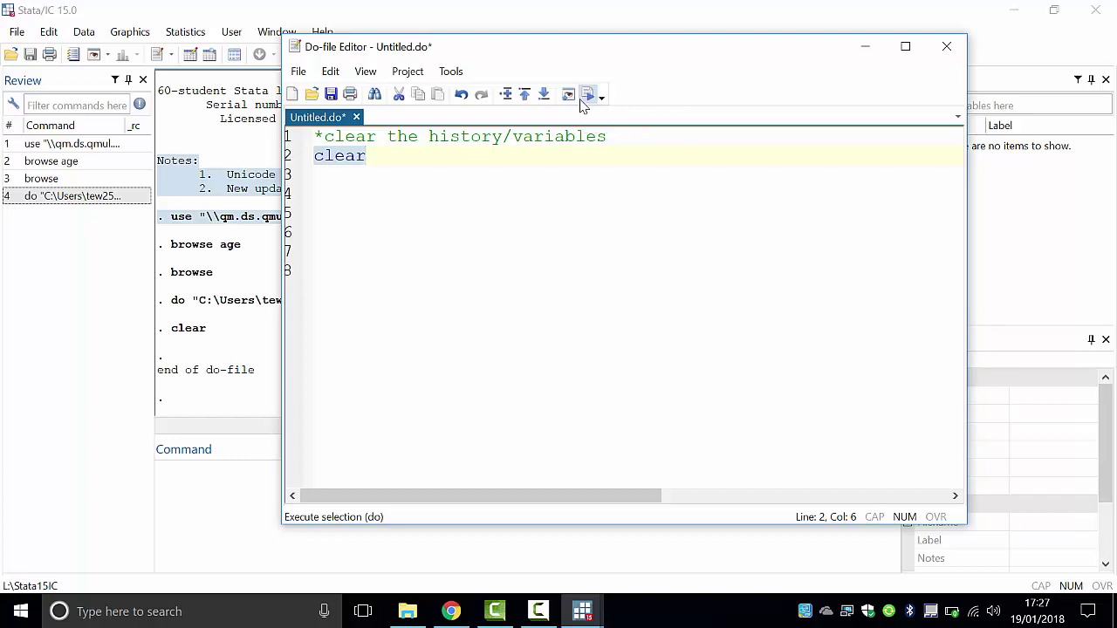
pyautogui.click(371, 193)
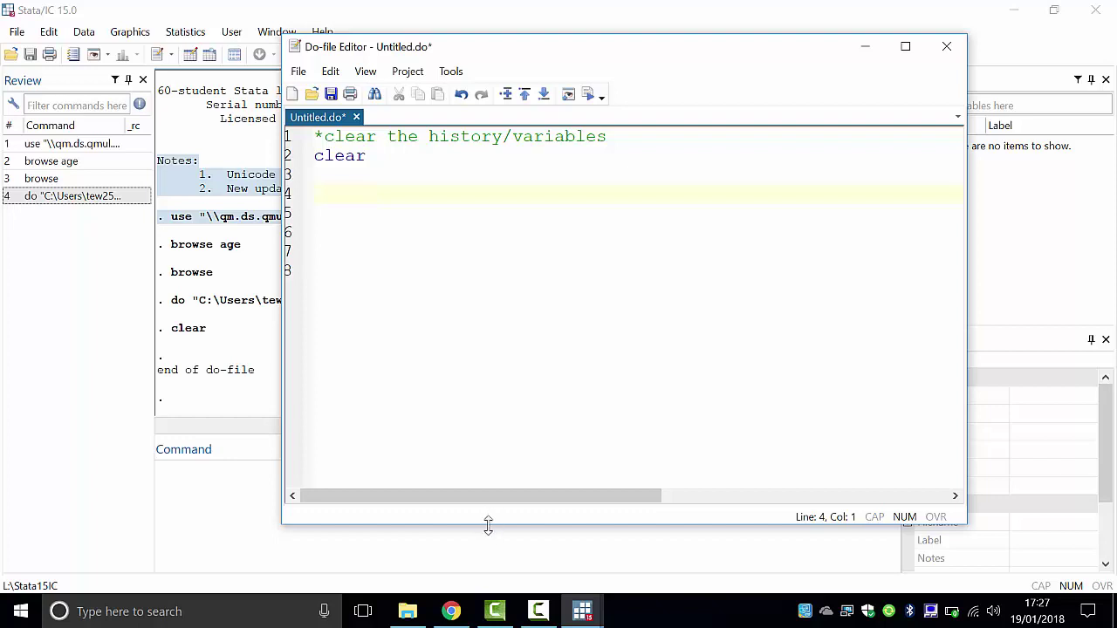
# Shorten the Do-file Editor window and reselect 'clear' on line 2.
pyautogui.moveTo(489, 524); pyautogui.dragTo(477, 426)
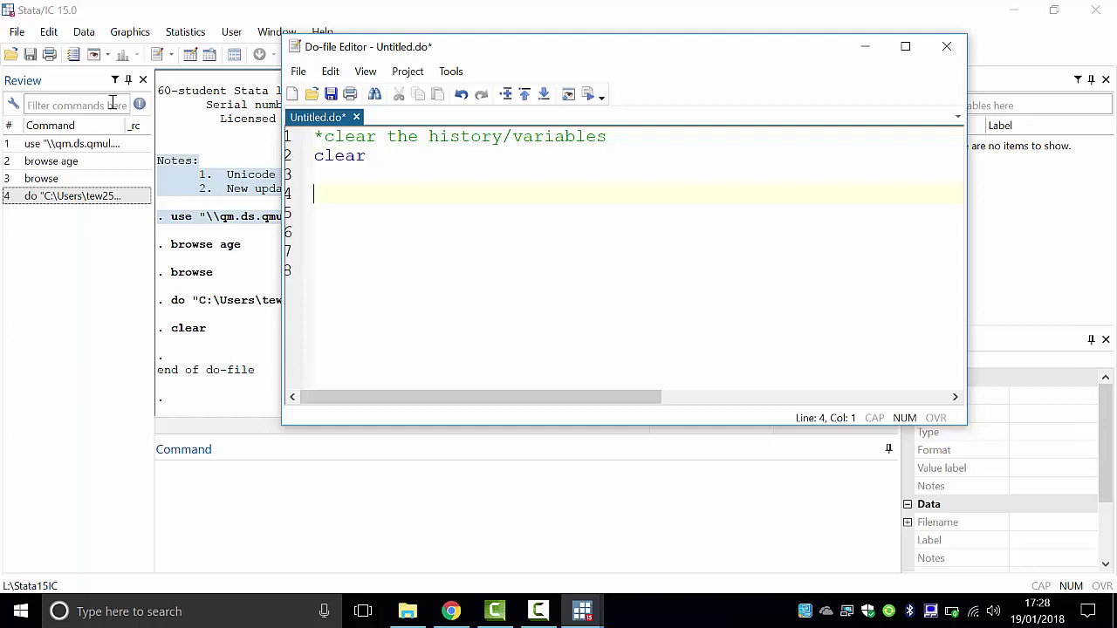
pyautogui.click(314, 155)
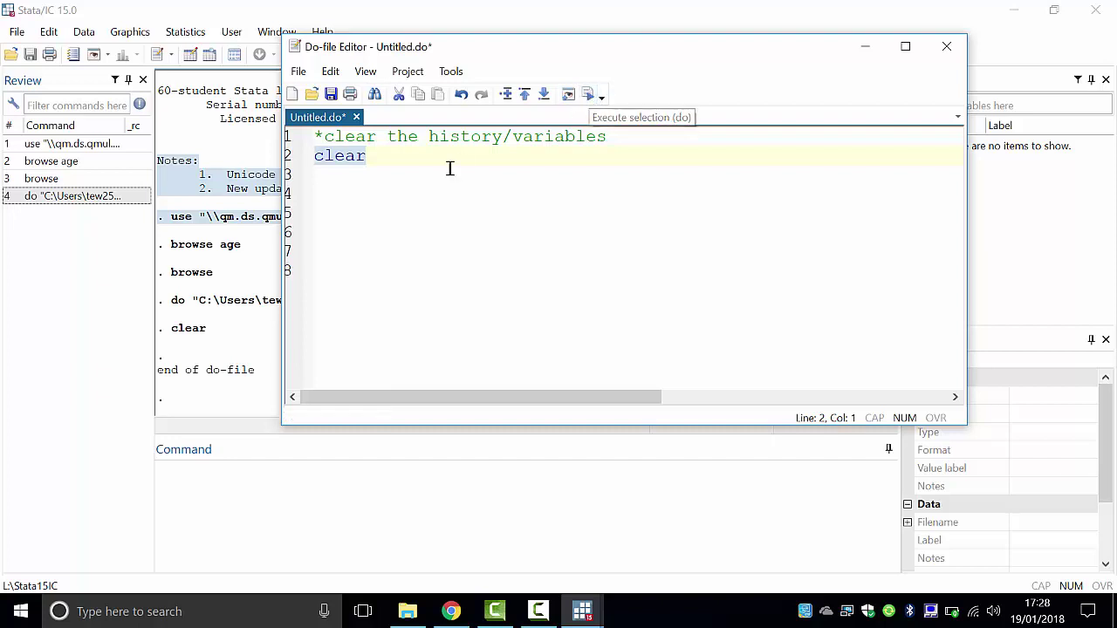
pyautogui.press('Return')
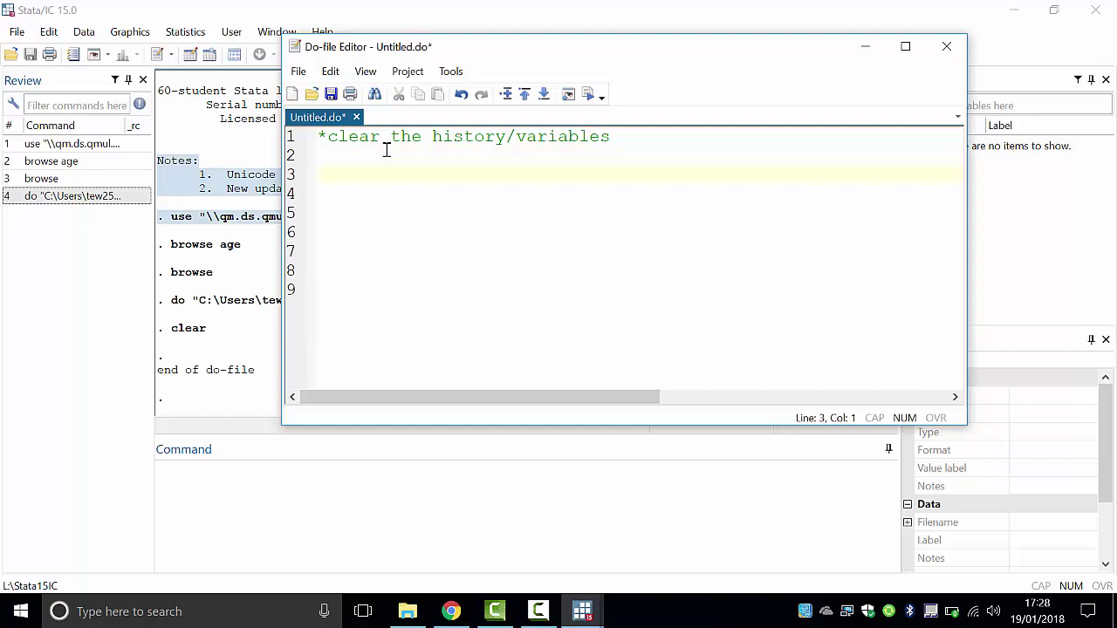
pyautogui.hotkey('ctrl', 'z')
pyautogui.press('Down')
pyautogui.press('Down')
# Recall the earlier use command for lfs_labw0.dta from history and copy the whole line.
pyautogui.click(43, 144)
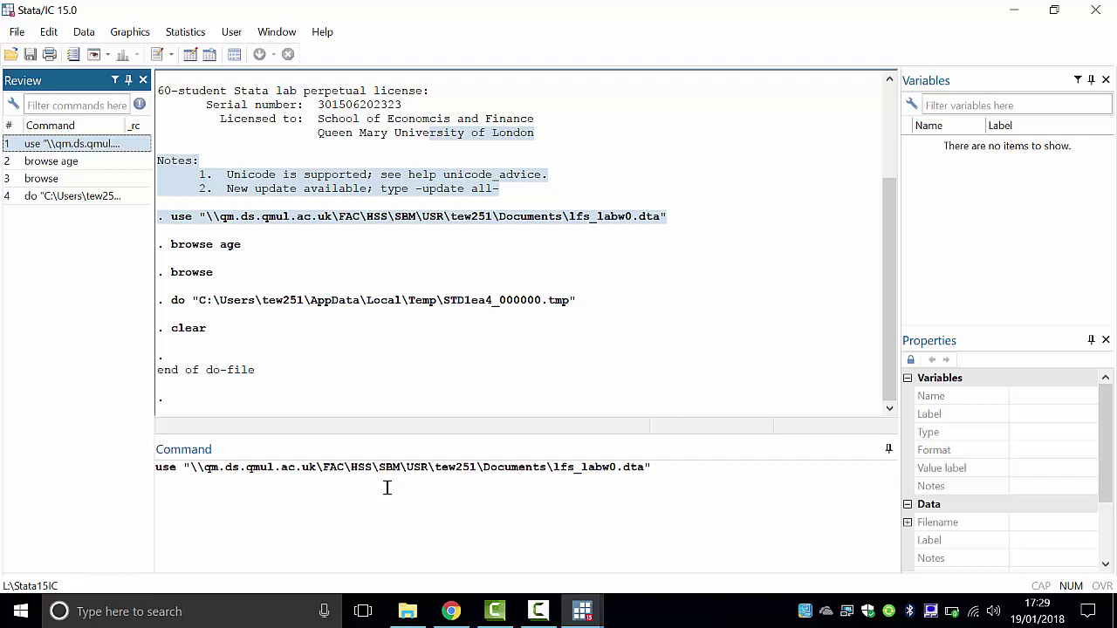
pyautogui.click(404, 467)
pyautogui.tripleClick(404, 466)
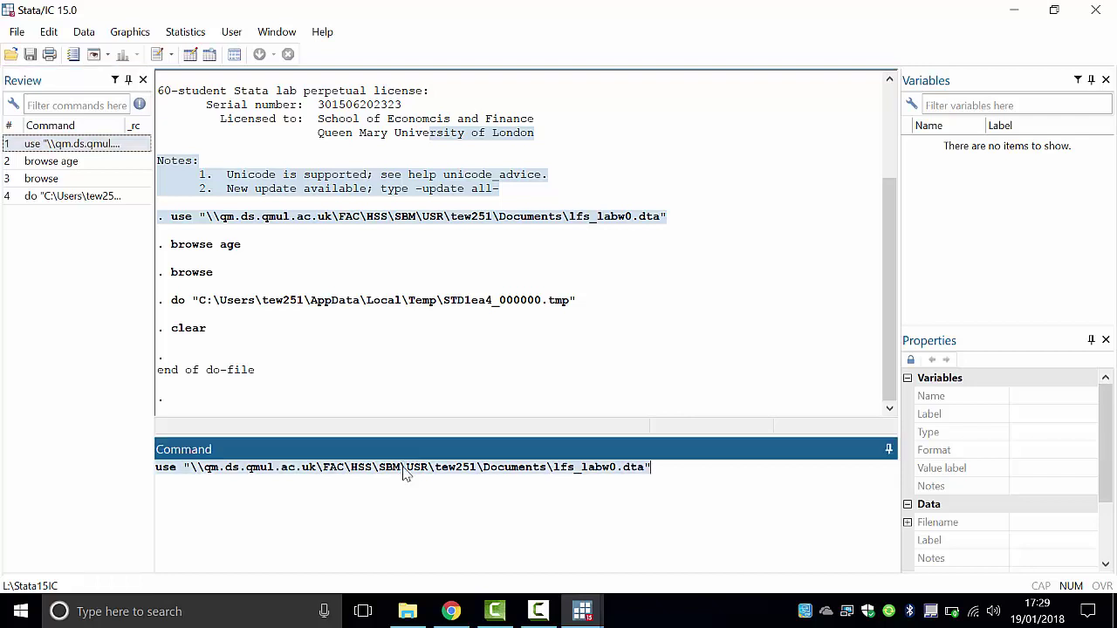
pyautogui.rightClick(403, 471)
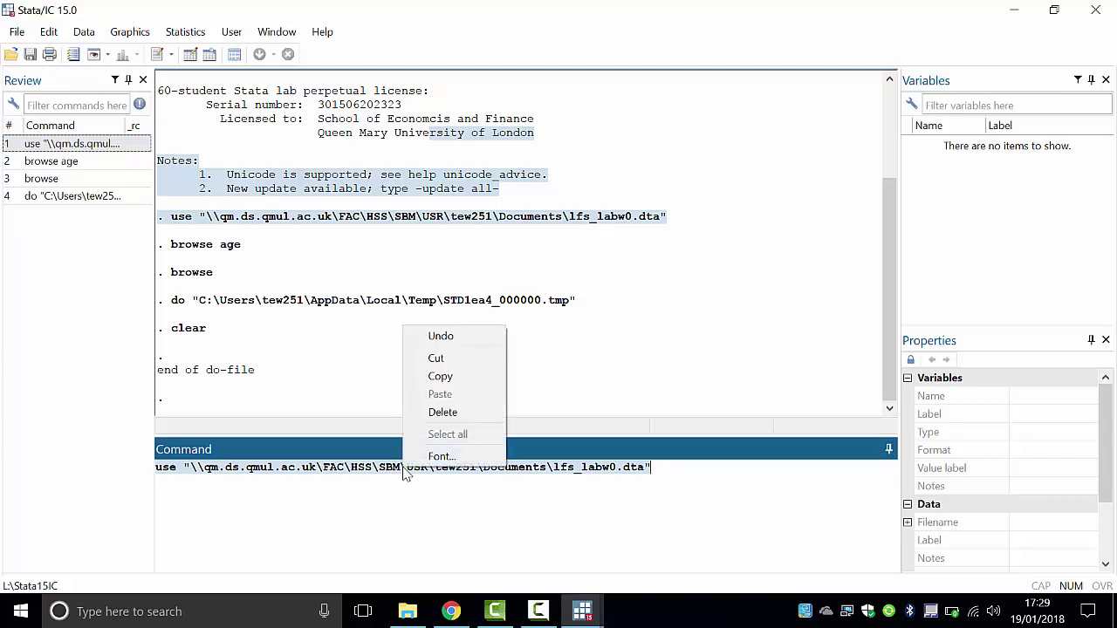
pyautogui.click(443, 379)
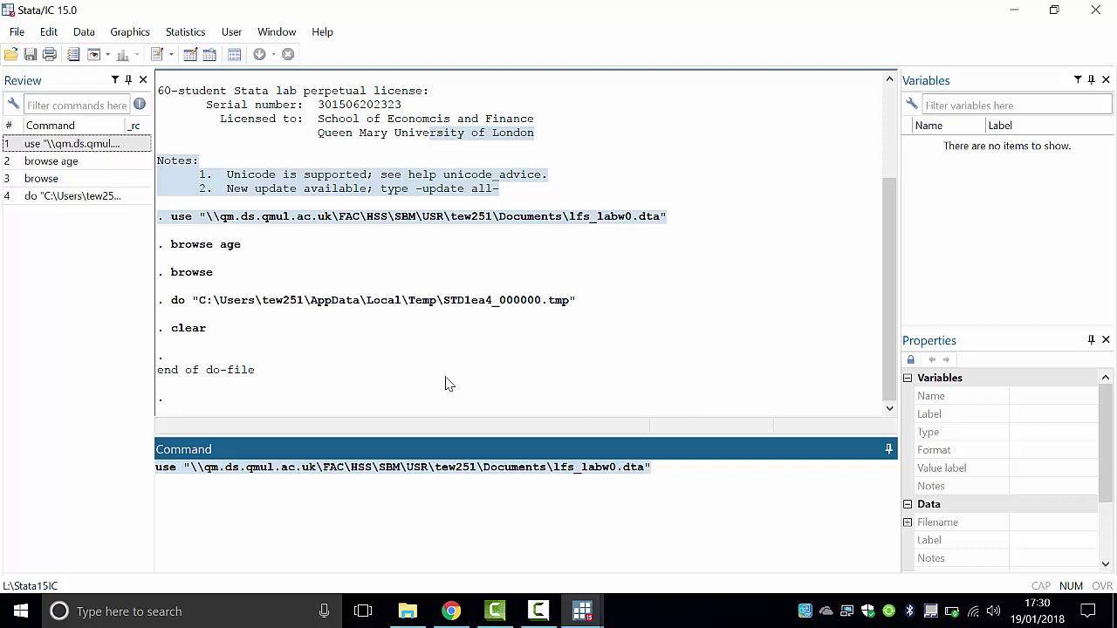
# Paste the use command into the do-file beneath an '*import data' comment, preceded by a blank line.
pyautogui.moveTo(582, 610)
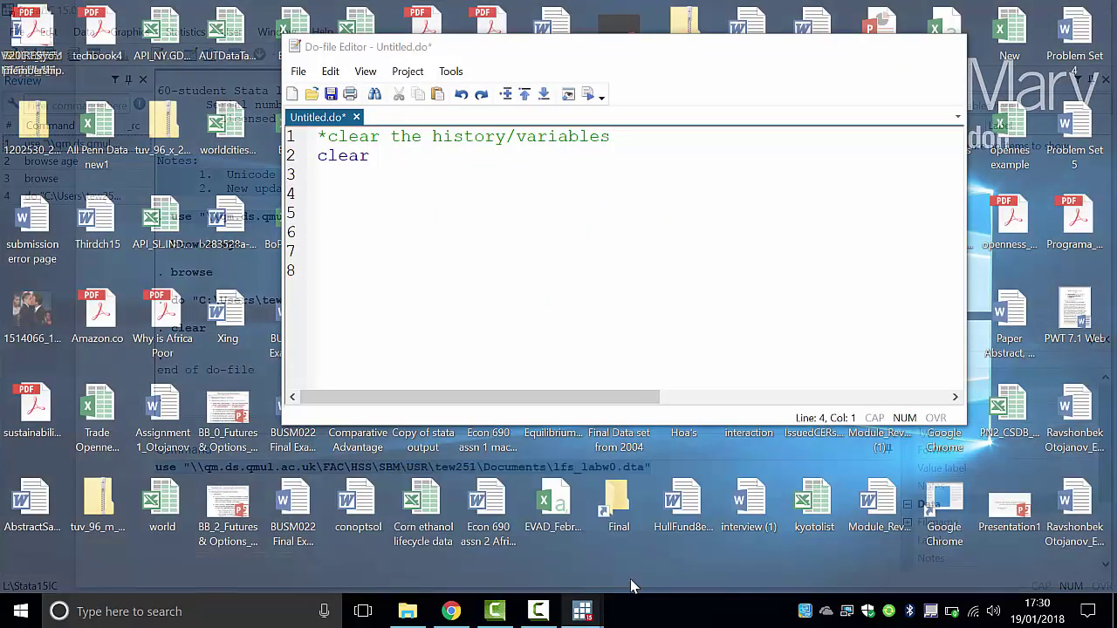
pyautogui.click(630, 578)
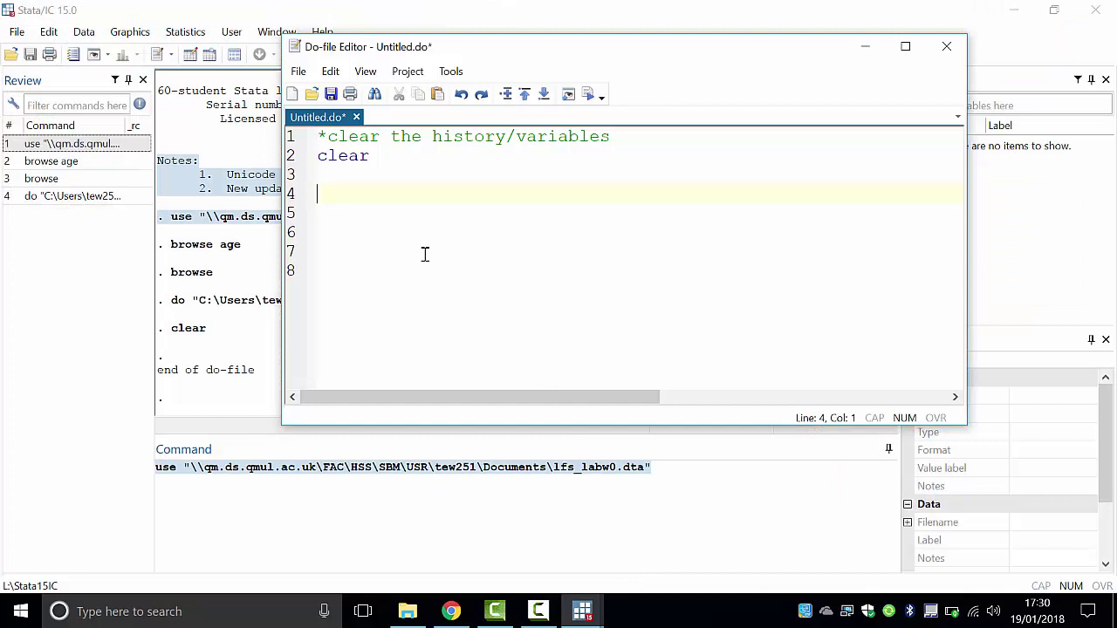
pyautogui.hotkey('ctrl', 'v')
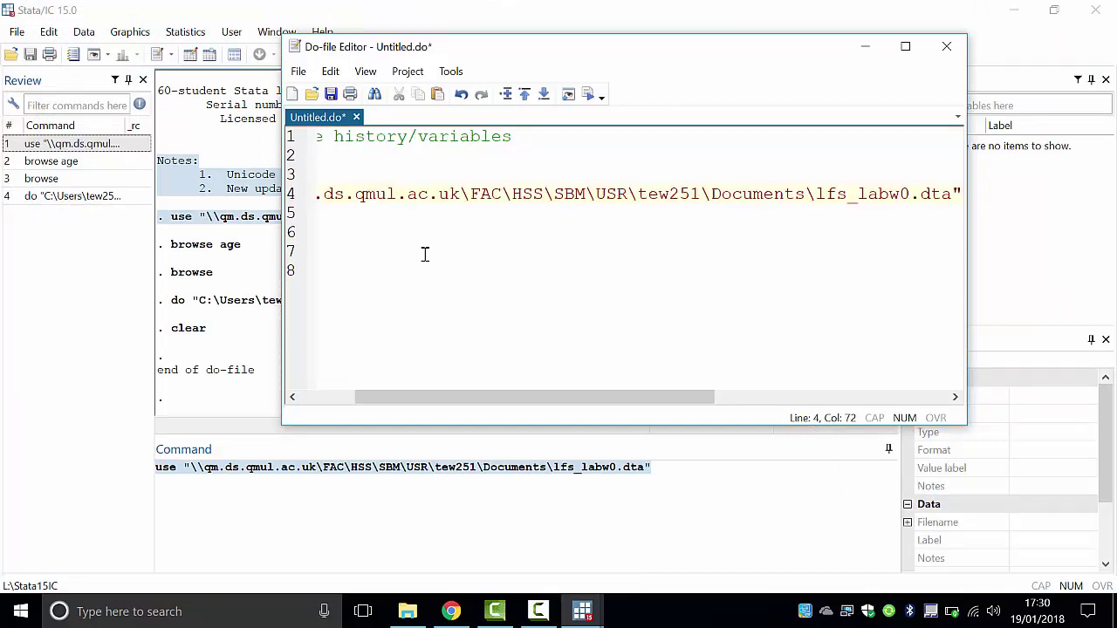
pyautogui.press('Left')
pyautogui.press('Left')
pyautogui.press('Left')
pyautogui.press('Left')
pyautogui.press('Left')
pyautogui.press('Left')
pyautogui.press('Left')
pyautogui.press('Left')
pyautogui.press('Left')
pyautogui.press('Left')
pyautogui.press('Left')
pyautogui.press('Left')
pyautogui.press('Left')
pyautogui.press('Left')
pyautogui.press('Left')
pyautogui.press('Left')
pyautogui.press('Left')
pyautogui.press('Left')
pyautogui.press('Left')
pyautogui.press('Left')
pyautogui.press('Left')
pyautogui.press('Left')
pyautogui.press('Left')
pyautogui.press('Left')
pyautogui.press('Left')
pyautogui.press('Left')
pyautogui.press('Left')
pyautogui.press('Left')
pyautogui.press('Left')
pyautogui.press('Left')
pyautogui.press('Left')
pyautogui.press('Left')
pyautogui.press('Left')
pyautogui.press('Left')
pyautogui.press('Left')
pyautogui.press('Left')
pyautogui.press('Left')
pyautogui.press('Left')
pyautogui.press('Left')
pyautogui.press('Left')
pyautogui.press('Down')
pyautogui.press('Down')
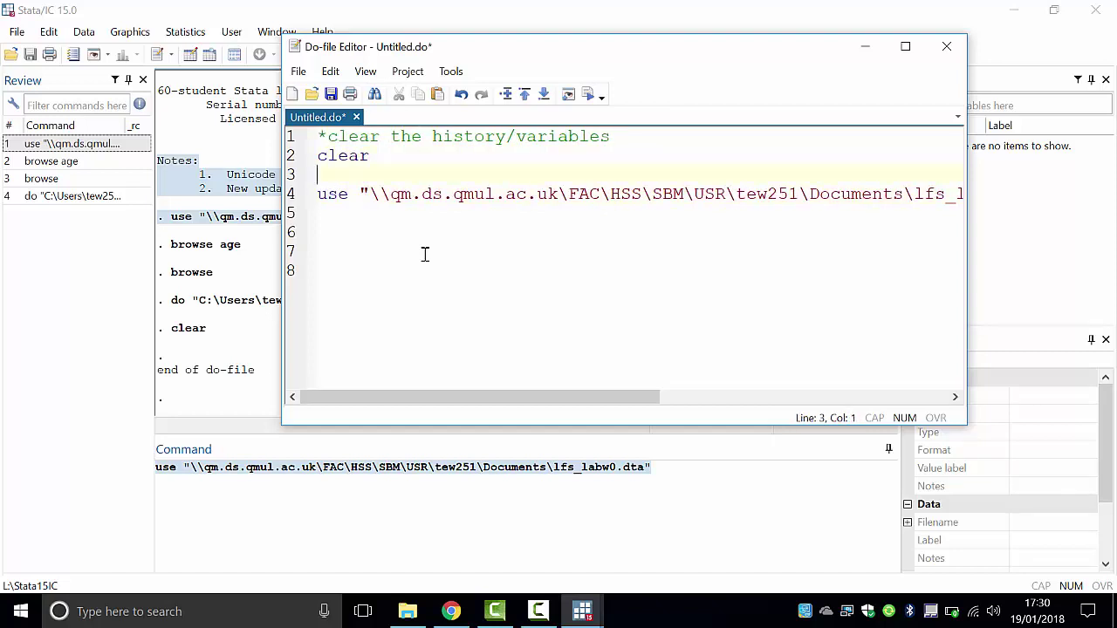
pyautogui.press('Home')
pyautogui.press('Up')
pyautogui.write('*import data')
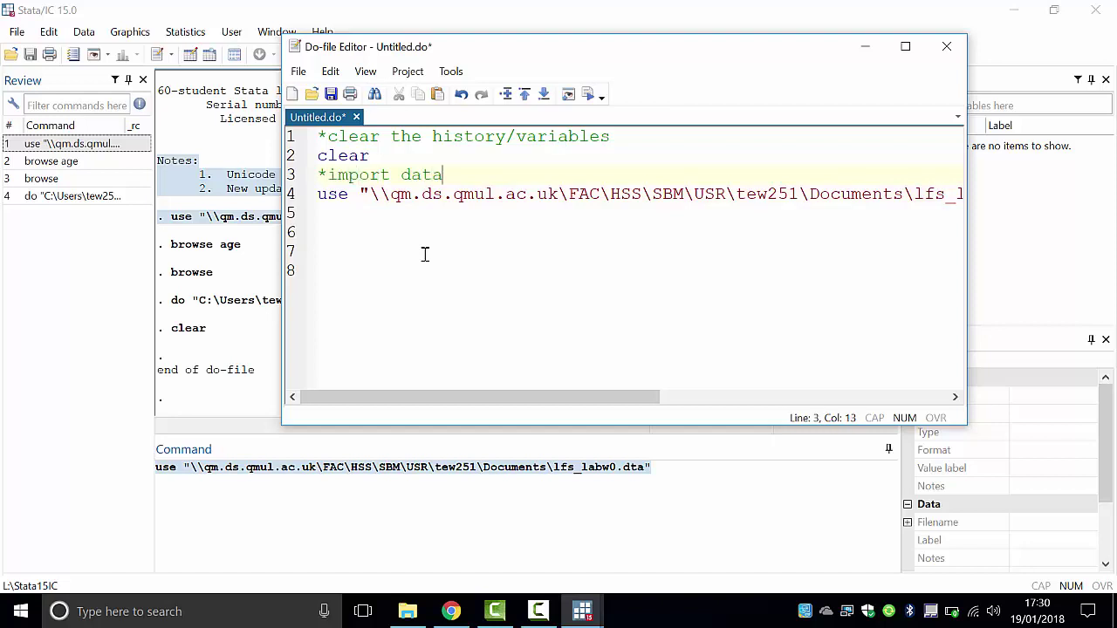
pyautogui.write(' file')
pyautogui.press('BackSpace')
pyautogui.press('BackSpace')
pyautogui.press('BackSpace')
pyautogui.press('BackSpace')
pyautogui.press('BackSpace')
pyautogui.press('Left')
pyautogui.press('Left')
pyautogui.press('Left')
pyautogui.press('Left')
pyautogui.press('Left')
pyautogui.press('Left')
pyautogui.press('Left')
pyautogui.press('Left')
pyautogui.press('Left')
pyautogui.press('Left')
pyautogui.press('Left')
pyautogui.press('Left')
pyautogui.press('Return')
pyautogui.press('Down')
pyautogui.press('Down')
pyautogui.press('Down')
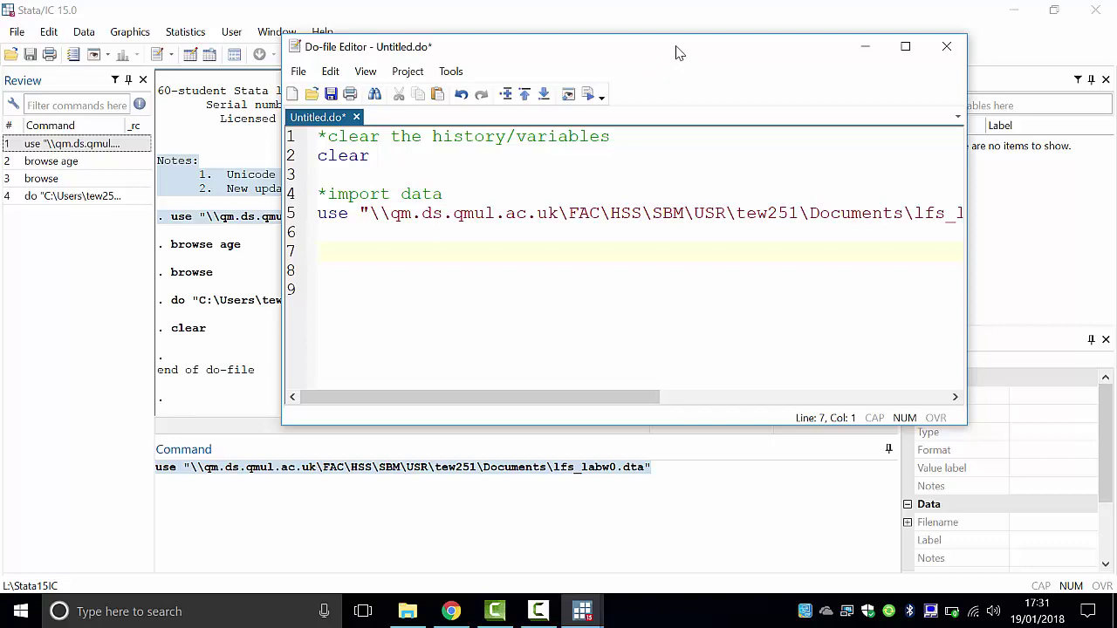
pyautogui.moveTo(679, 53); pyautogui.dragTo(580, 50)
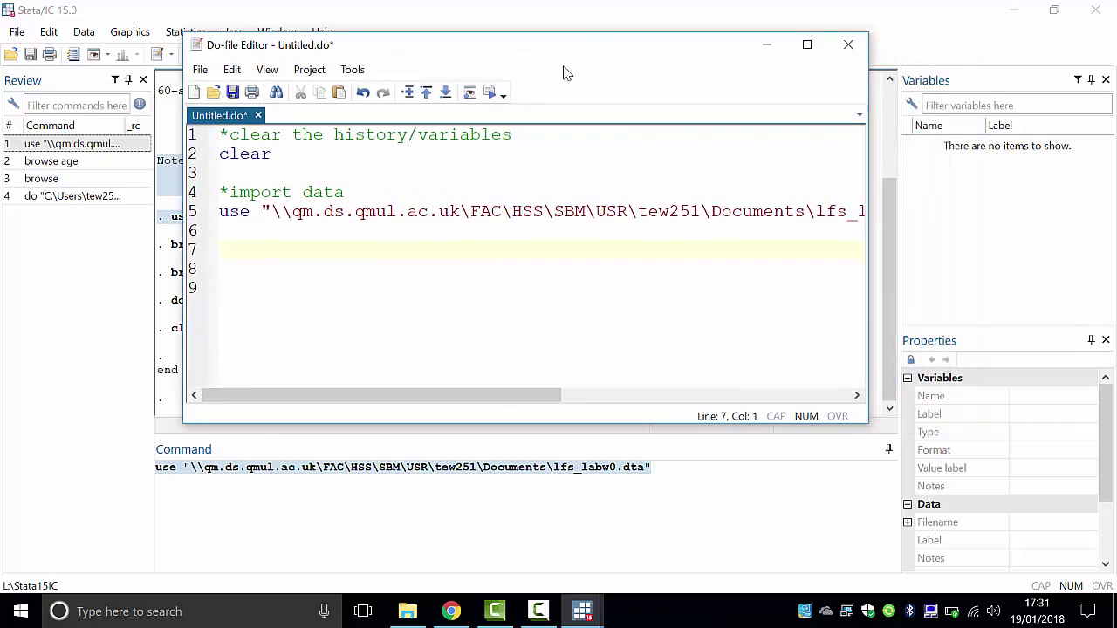
pyautogui.click(237, 227)
pyautogui.press('Up')
pyautogui.press('Up')
pyautogui.press('Return')
pyautogui.press('Return')
pyautogui.press('Return')
pyautogui.press('Up')
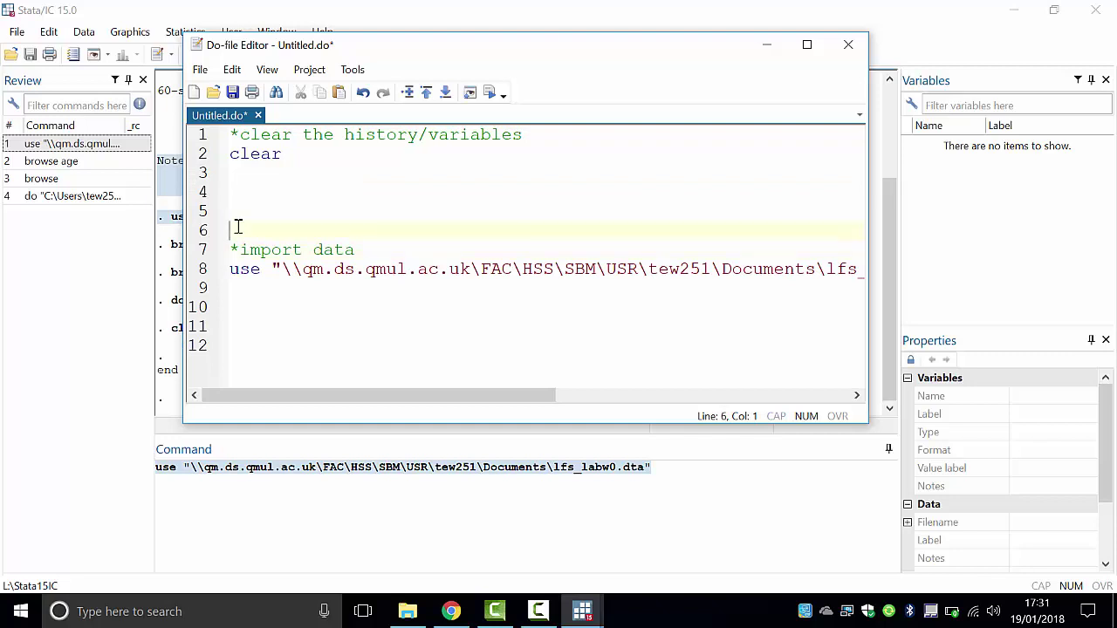
pyautogui.press('Down')
pyautogui.press('BackSpace')
pyautogui.press('BackSpace')
pyautogui.press('BackSpace')
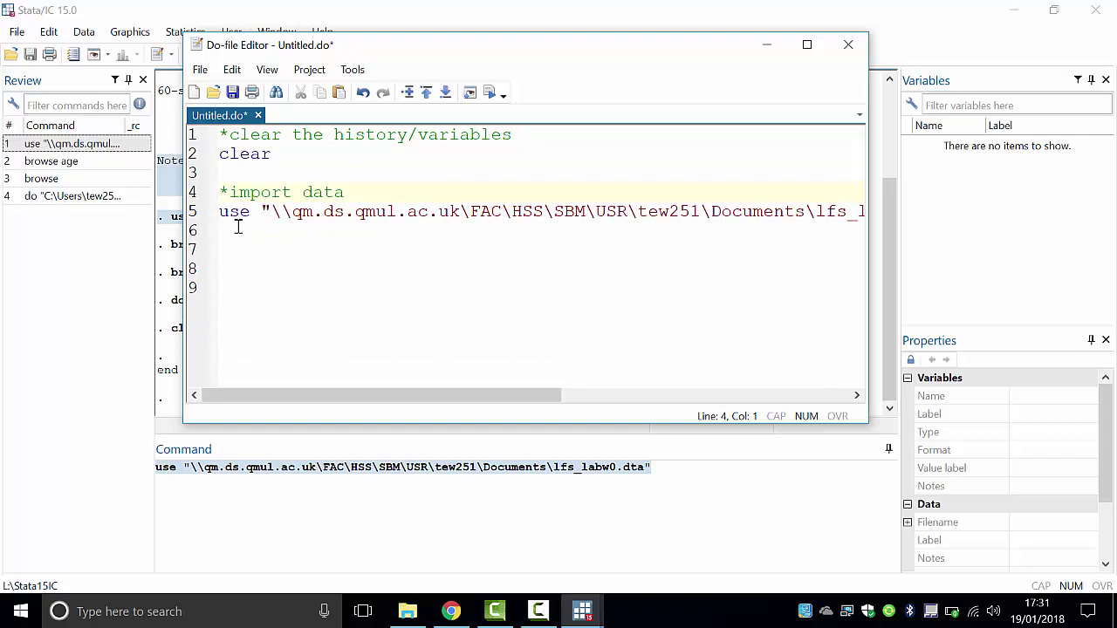
pyautogui.press('Down')
pyautogui.press('Down')
pyautogui.press('Down')
# Select the use line on line 5 and execute it to reload lfs_labw0.dta.
pyautogui.doubleClick(244, 214)
pyautogui.tripleClick(243, 213)
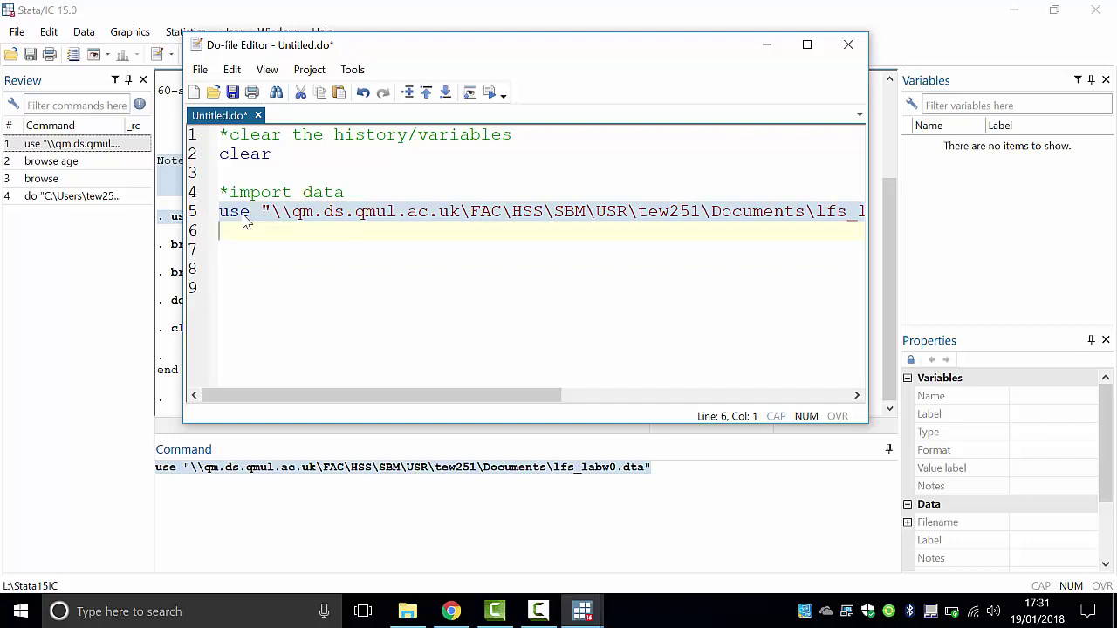
pyautogui.click(489, 93)
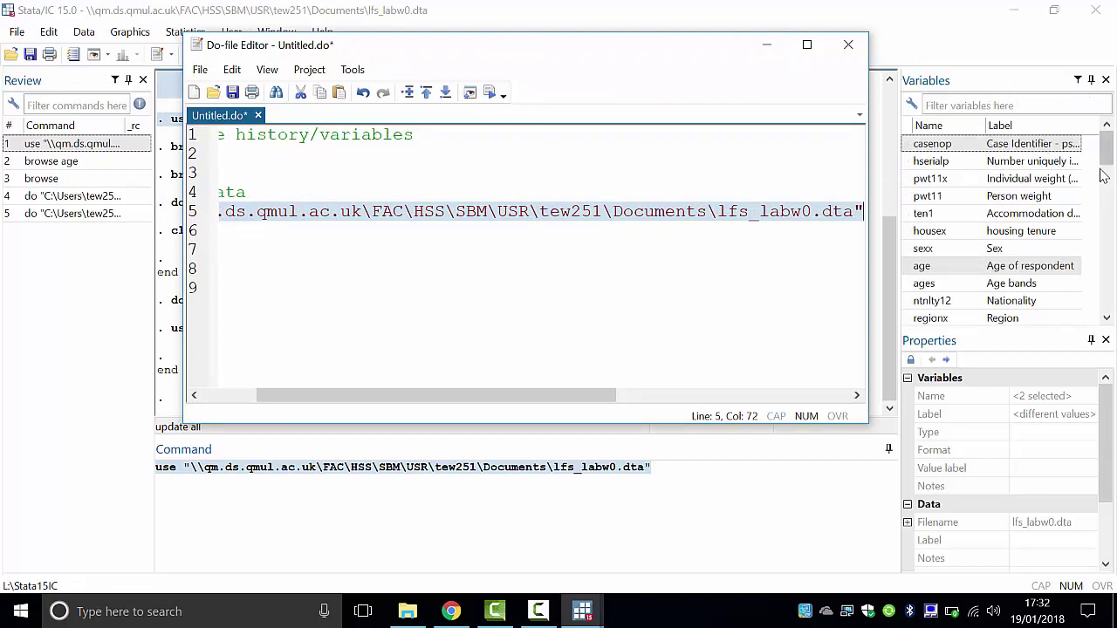
pyautogui.moveTo(1106, 155)
pyautogui.mouseDown()
pyautogui.moveTo(1104, 314)
pyautogui.moveTo(1106, 140)
pyautogui.mouseUp()
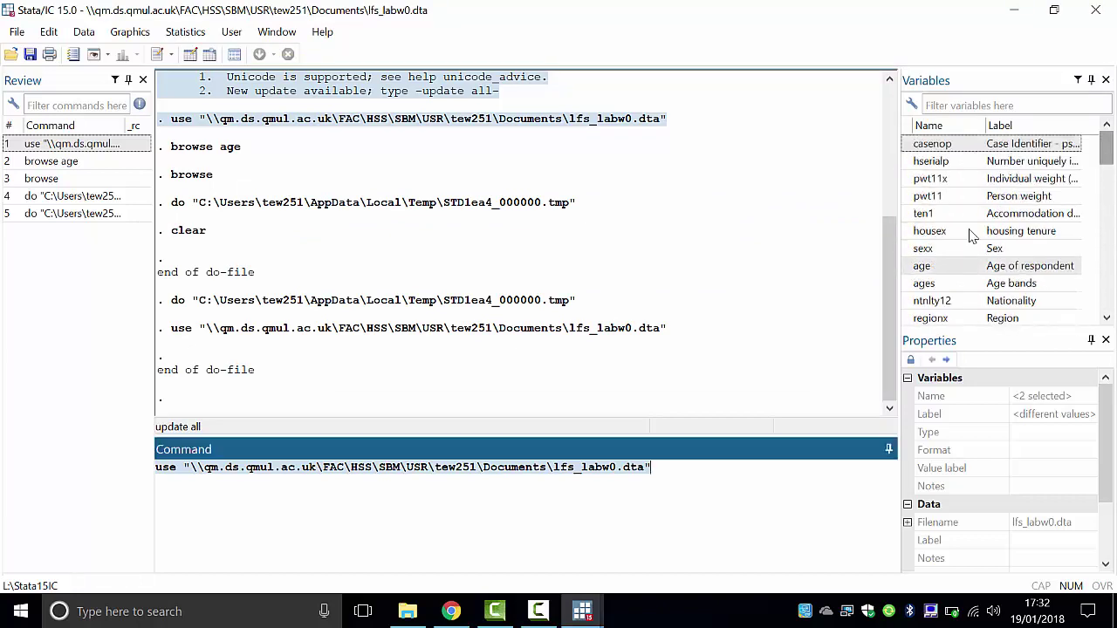
# Check the results for the loaded dataset, then return to the do-file with the caret on line 7.
pyautogui.moveTo(583, 611)
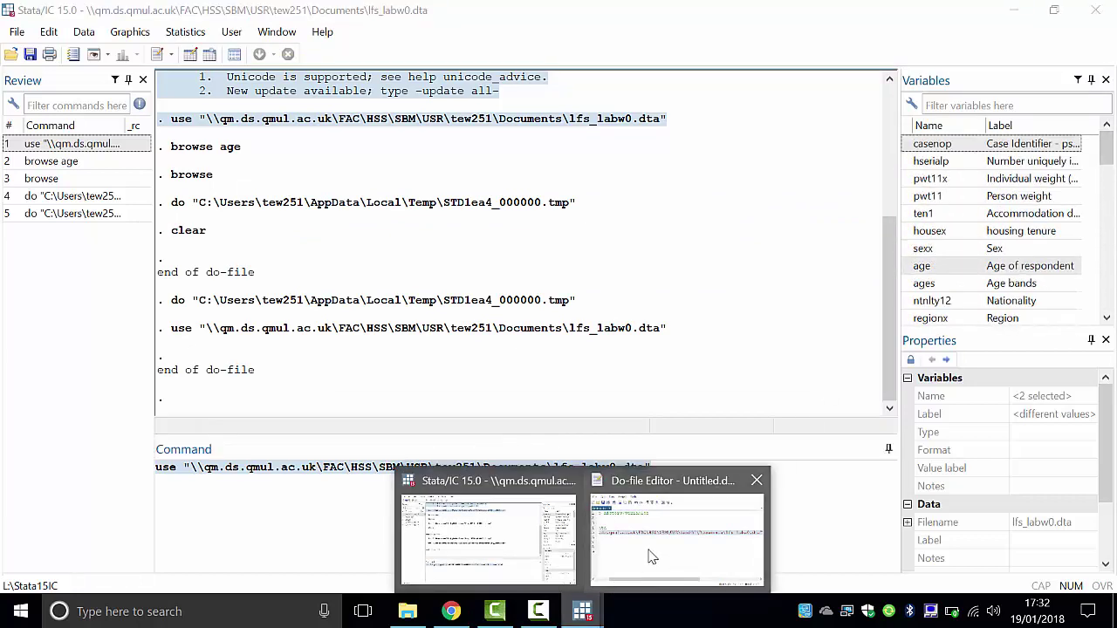
pyautogui.click(654, 555)
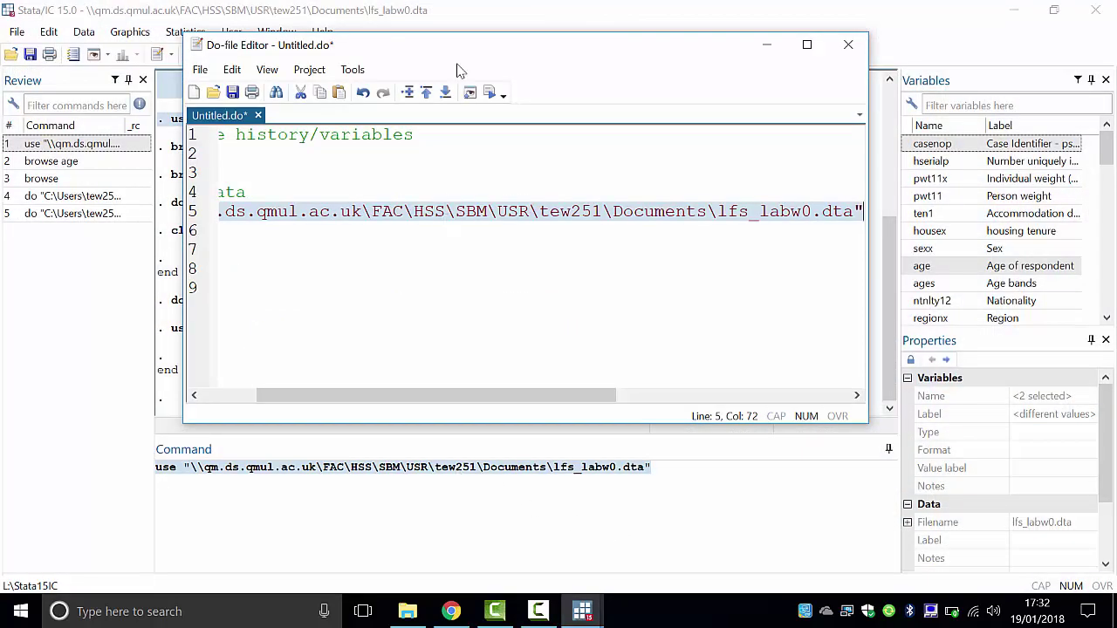
pyautogui.moveTo(465, 48); pyautogui.dragTo(640, 89)
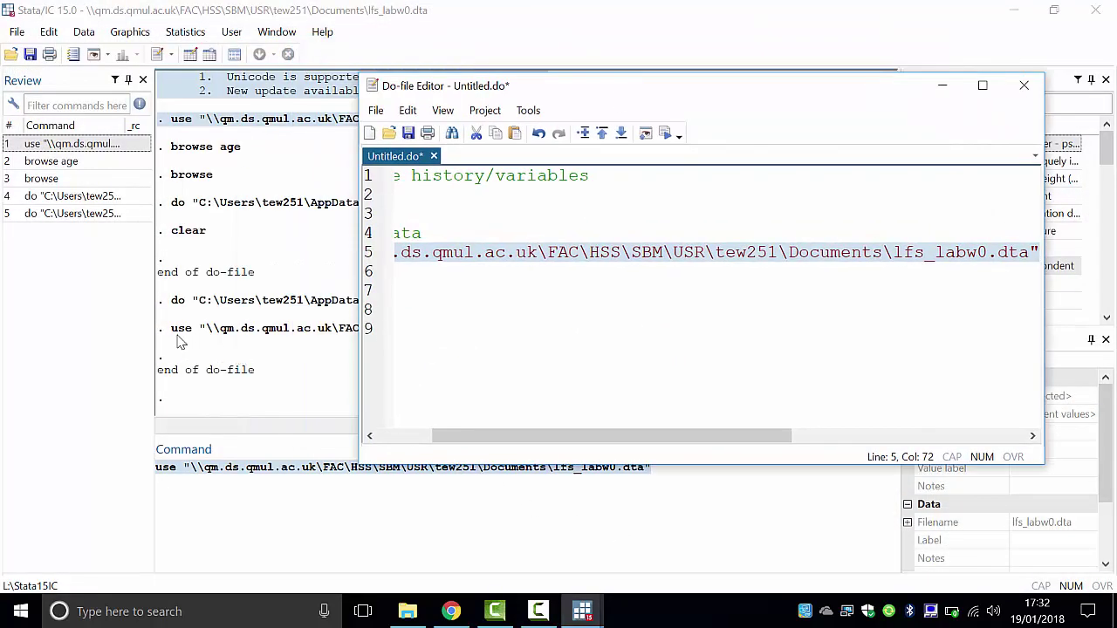
pyautogui.click(219, 339)
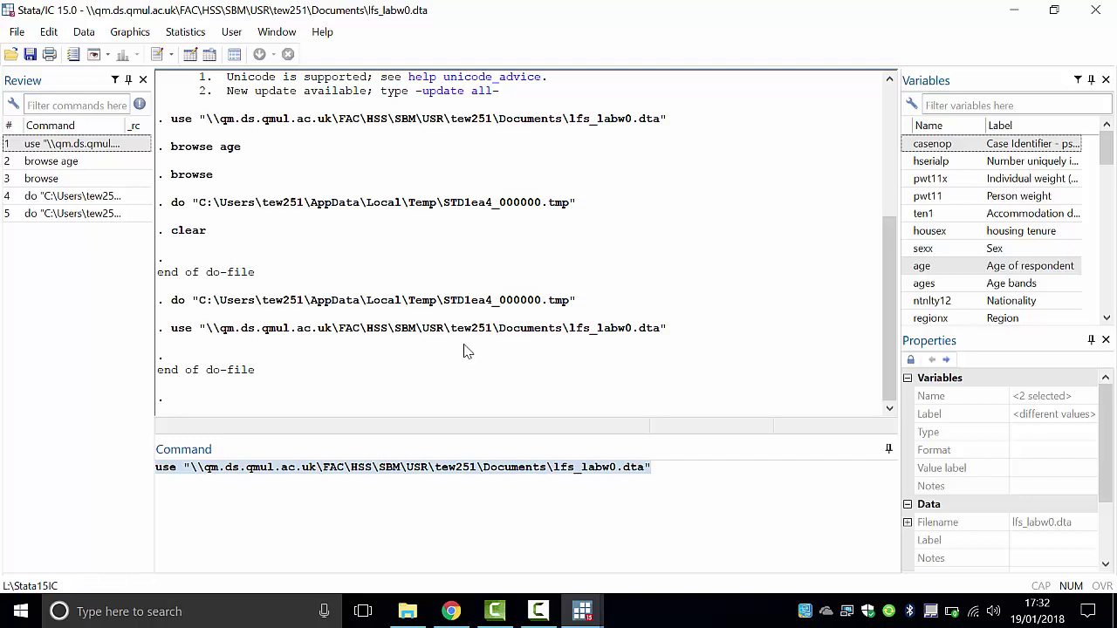
pyautogui.click(591, 617)
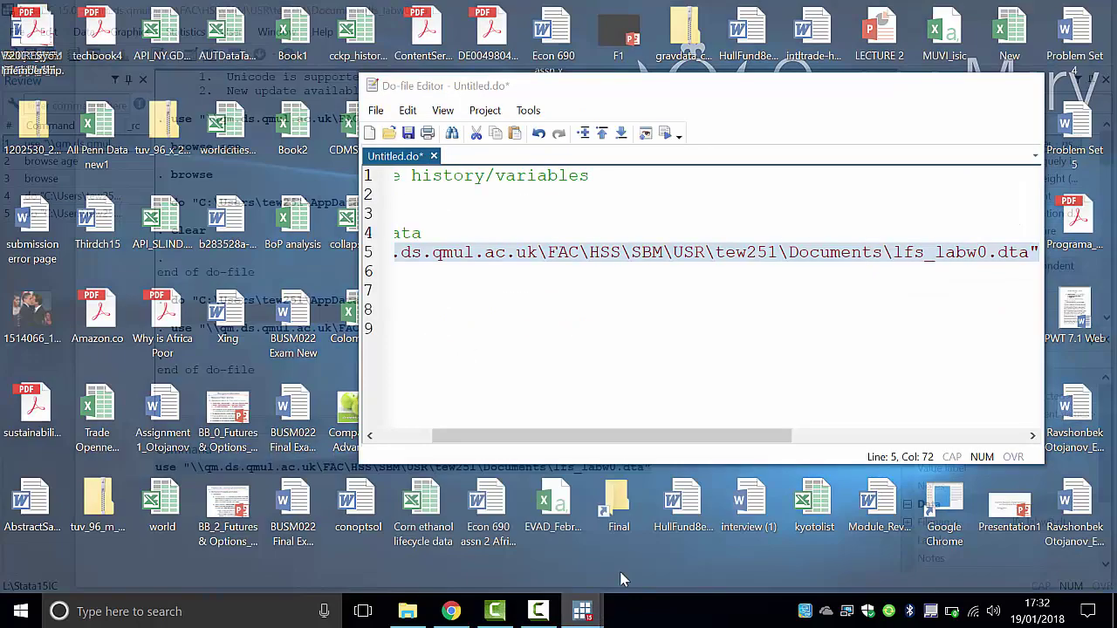
pyautogui.click(668, 528)
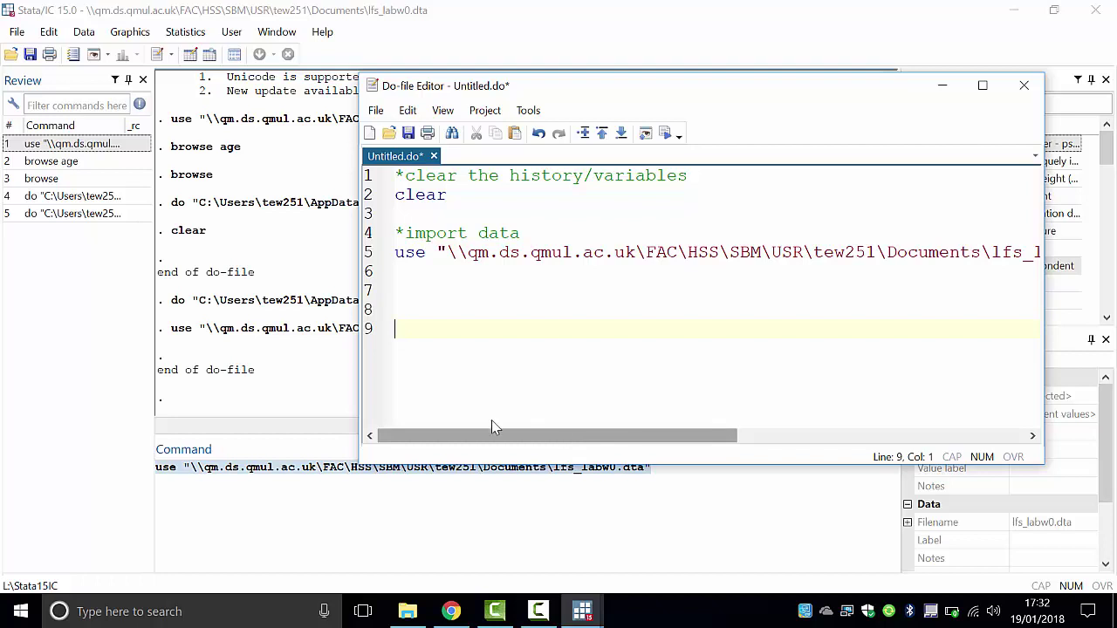
pyautogui.click(454, 290)
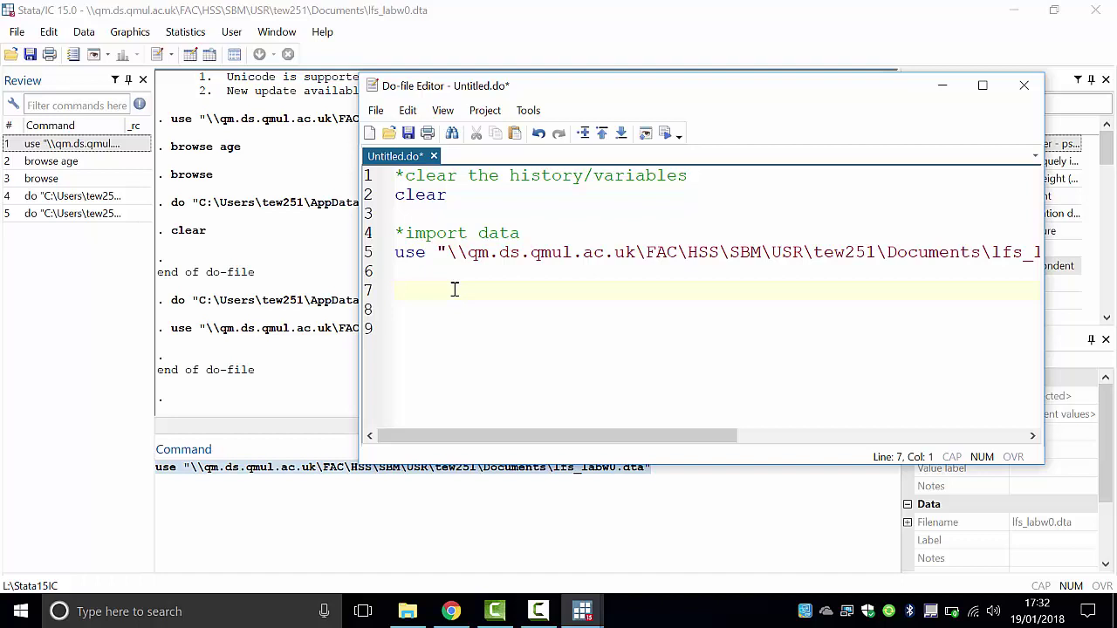
# Select the quoted lfs_labw0.dta file path on line 5, widen the editor, and move to empty line 7.
pyautogui.press('Up')
pyautogui.press('Up')
pyautogui.press('Right')
pyautogui.press('Right')
pyautogui.press('Right')
pyautogui.press('Right')
pyautogui.press('Right')
pyautogui.press('Right')
pyautogui.hotkey('shift', 'Right')
pyautogui.hotkey('shift', 'Right')
pyautogui.hotkey('shift', 'Right')
pyautogui.hotkey('shift', 'Right')
pyautogui.hotkey('shift', 'Right')
pyautogui.hotkey('shift', 'Right')
pyautogui.hotkey('shift', 'Right')
pyautogui.hotkey('shift', 'Right')
pyautogui.hotkey('shift', 'Right')
pyautogui.hotkey('shift', 'Right')
pyautogui.hotkey('shift', 'Right')
pyautogui.hotkey('shift', 'Right')
pyautogui.hotkey('shift', 'Right')
pyautogui.hotkey('shift', 'Right')
pyautogui.hotkey('shift', 'Right')
pyautogui.hotkey('shift', 'Right')
pyautogui.hotkey('shift', 'Right')
pyautogui.hotkey('shift', 'Right')
pyautogui.hotkey('shift', 'Right')
pyautogui.hotkey('shift', 'Right')
pyautogui.hotkey('shift', 'Right')
pyautogui.hotkey('shift', 'Right')
pyautogui.hotkey('shift', 'Right')
pyautogui.hotkey('shift', 'Right')
pyautogui.hotkey('shift', 'Right')
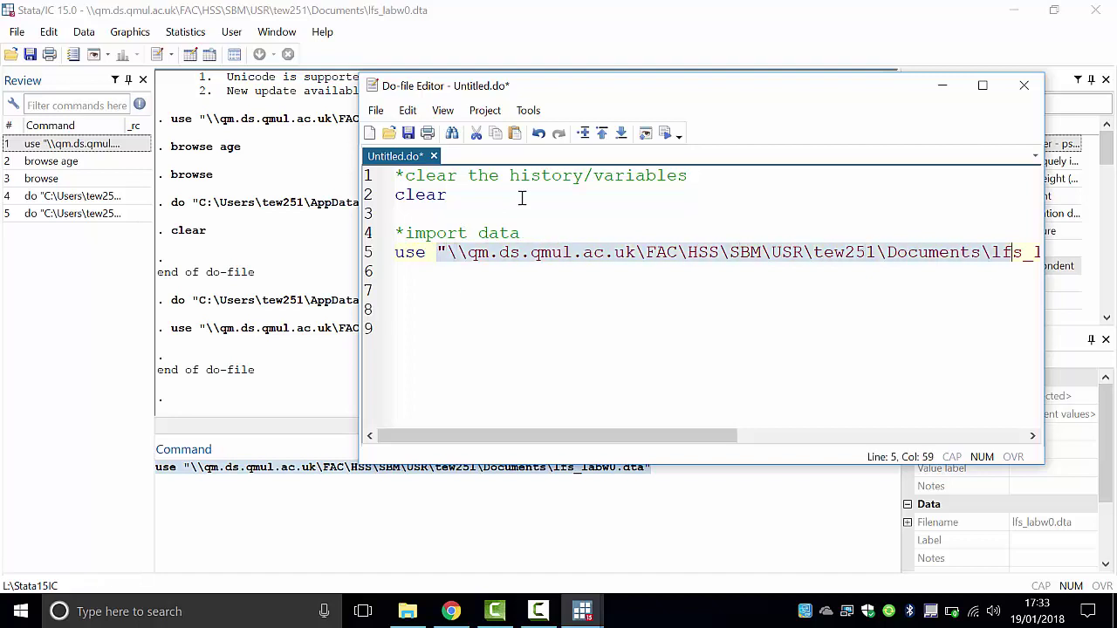
pyautogui.hotkey('shift', 'Right')
pyautogui.hotkey('ctrl', 'c')
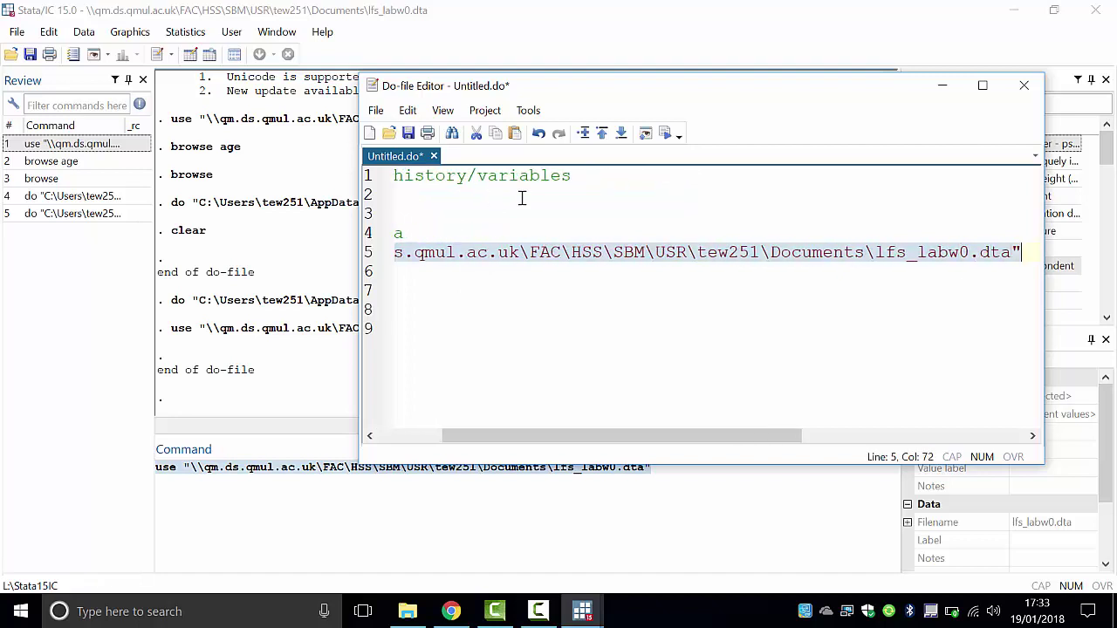
pyautogui.moveTo(351, 246); pyautogui.dragTo(200, 248)
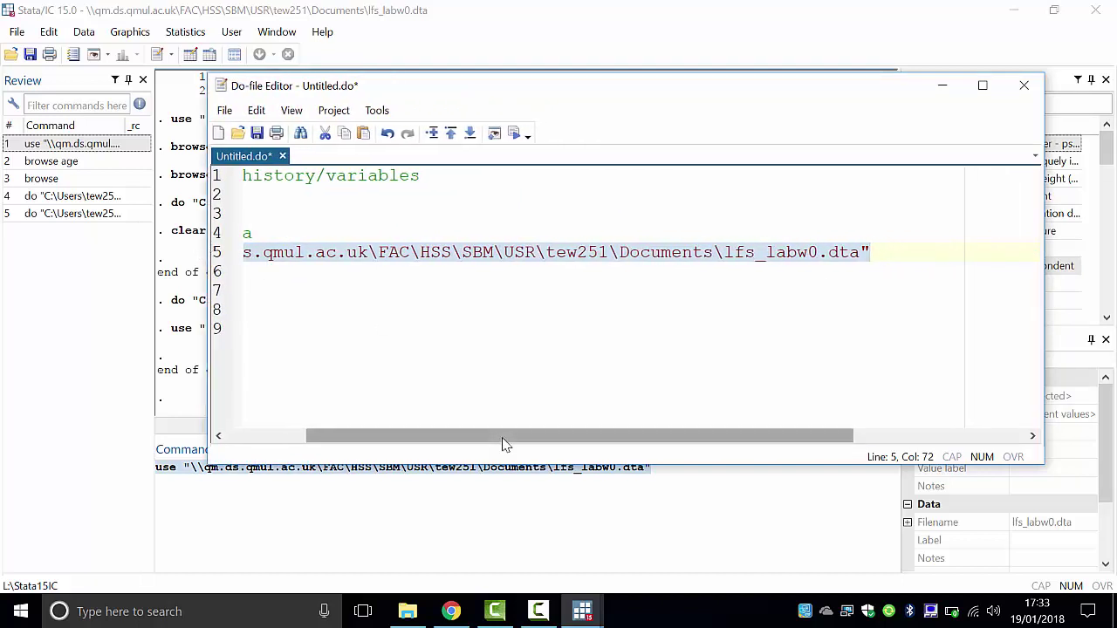
pyautogui.moveTo(506, 440); pyautogui.dragTo(389, 450)
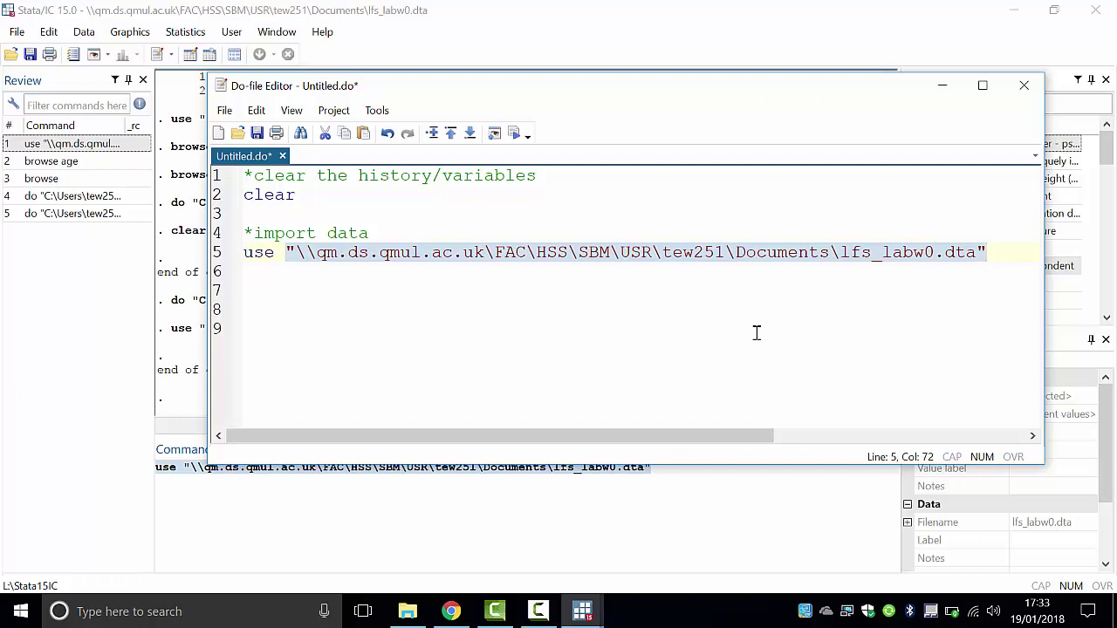
pyautogui.press('Down')
pyautogui.press('Down')
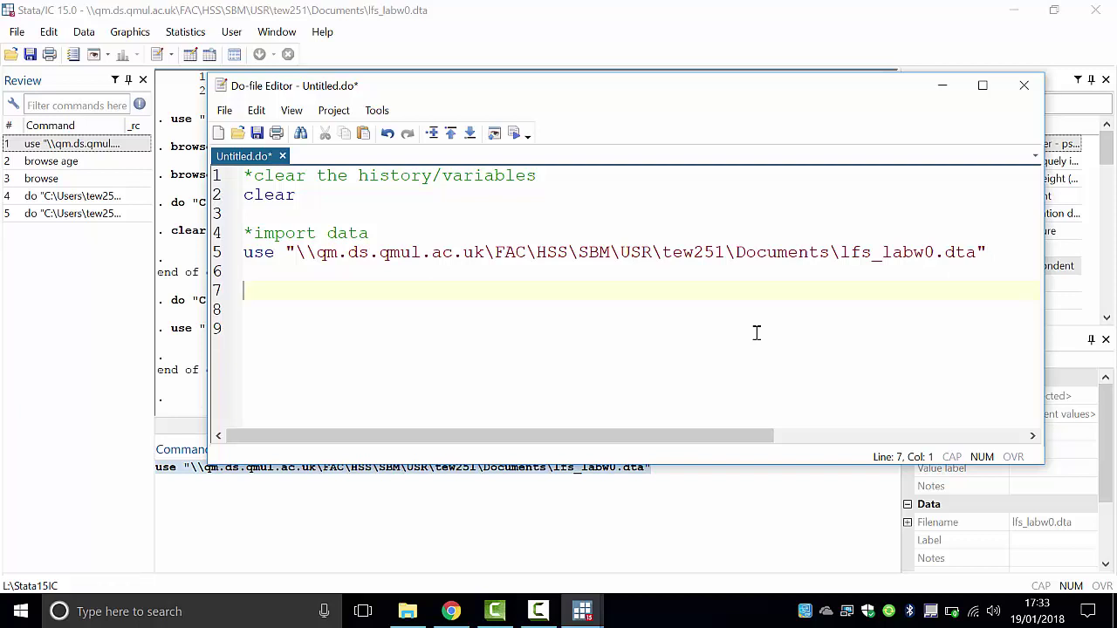
# Paste the quoted lfs_labw0.dta file path onto line 7.
pyautogui.hotkey('ctrl', 'v')
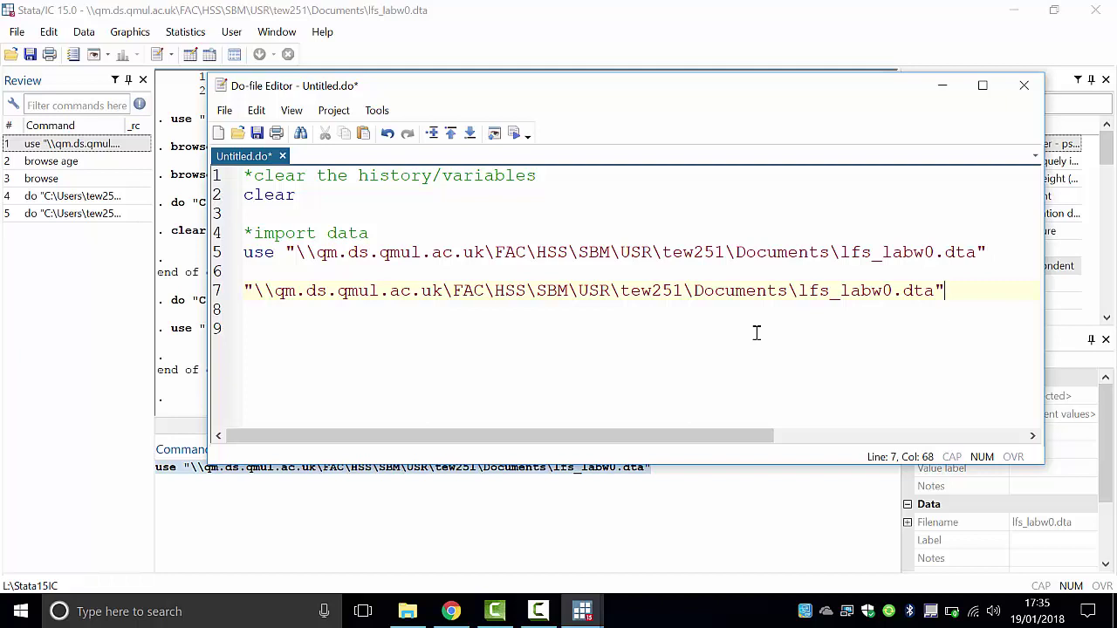
# Strip lfs_labw0.dta from the line 7 path and prefix it with cd for the Documents folder.
pyautogui.press('Left')
pyautogui.press('BackSpace')
pyautogui.press('BackSpace')
pyautogui.press('BackSpace')
pyautogui.press('BackSpace')
pyautogui.press('BackSpace')
pyautogui.press('BackSpace')
pyautogui.press('BackSpace')
pyautogui.press('BackSpace')
pyautogui.press('BackSpace')
pyautogui.press('BackSpace')
pyautogui.press('BackSpace')
pyautogui.press('BackSpace')
pyautogui.press('BackSpace')
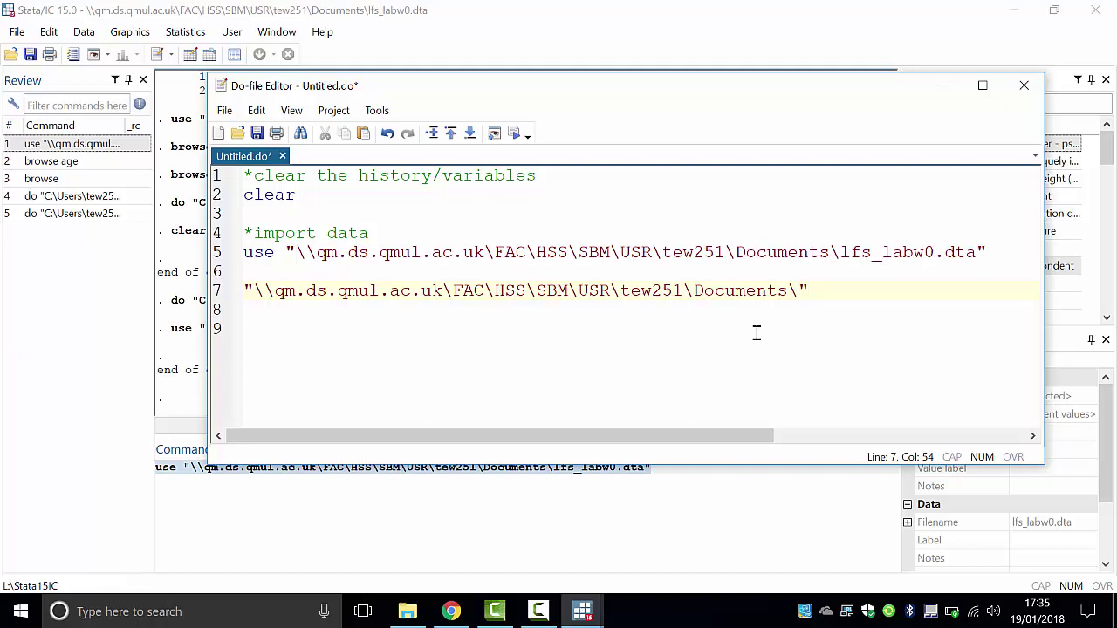
pyautogui.press('Left')
pyautogui.press('Left')
pyautogui.press('Left')
pyautogui.press('Left')
pyautogui.press('Left')
pyautogui.press('Left')
pyautogui.press('Left')
pyautogui.press('Left')
pyautogui.press('Left')
pyautogui.press('Left')
pyautogui.press('Left')
pyautogui.press('Left')
pyautogui.press('Left')
pyautogui.press('Left')
pyautogui.press('Left')
pyautogui.press('Left')
pyautogui.press('Left')
pyautogui.press('Left')
pyautogui.press('Left')
pyautogui.press('Left')
pyautogui.press('Left')
pyautogui.press('Left')
pyautogui.press('Left')
pyautogui.press('Left')
pyautogui.press('Left')
pyautogui.press('Left')
pyautogui.press('Left')
pyautogui.press('Left')
pyautogui.press('Left')
pyautogui.press('Left')
pyautogui.press('Left')
pyautogui.press('Left')
pyautogui.press('Left')
pyautogui.press('Left')
pyautogui.press('Left')
pyautogui.press('Left')
pyautogui.press('Left')
pyautogui.press('Left')
pyautogui.press('Left')
pyautogui.press('Left')
pyautogui.press('Right')
pyautogui.press('Down')
pyautogui.press('End')
pyautogui.press('Left')
pyautogui.press('Left')
pyautogui.press('Left')
pyautogui.press('Left')
pyautogui.press('Left')
pyautogui.press('Left')
pyautogui.press('Left')
pyautogui.press('Left')
pyautogui.press('Left')
pyautogui.press('Left')
pyautogui.press('Left')
pyautogui.press('Left')
pyautogui.press('Left')
pyautogui.press('Left')
pyautogui.press('Left')
pyautogui.press('Left')
pyautogui.press('Left')
pyautogui.press('Left')
pyautogui.press('Left')
pyautogui.press('Left')
pyautogui.write('cd')
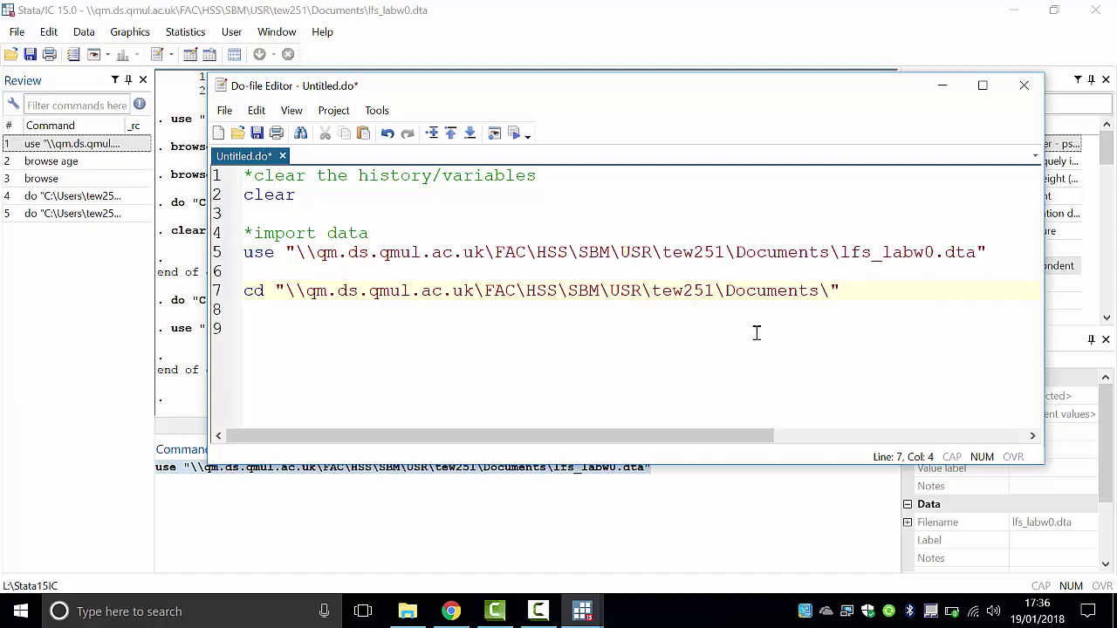
# Run the cd command on line 7 to make the Documents folder the working directory.
pyautogui.click(801, 292)
pyautogui.tripleClick(861, 291)
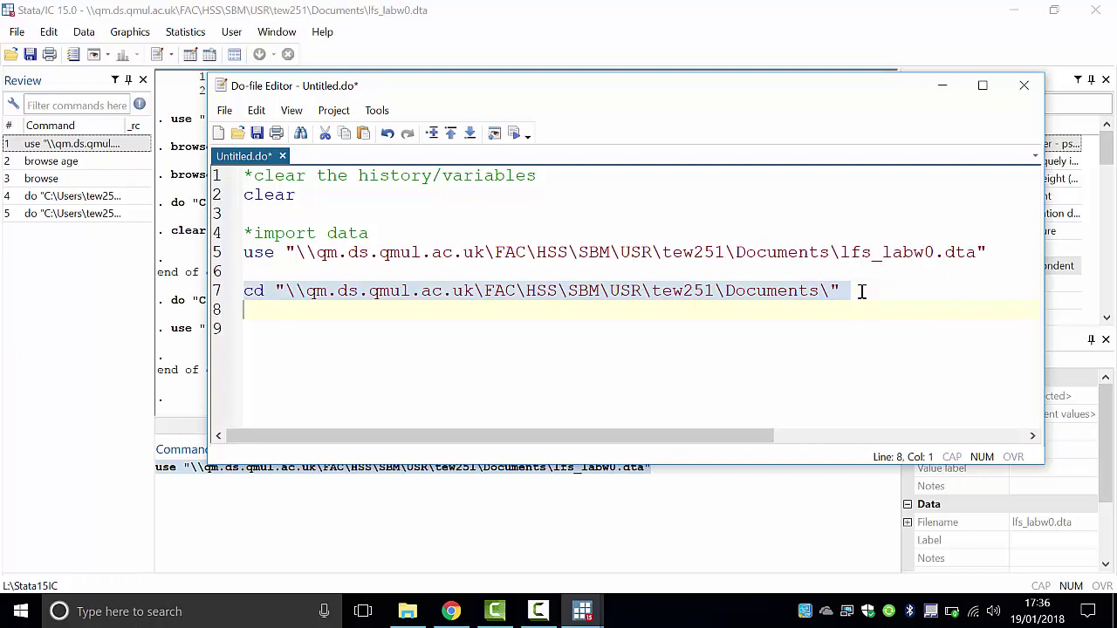
pyautogui.click(515, 133)
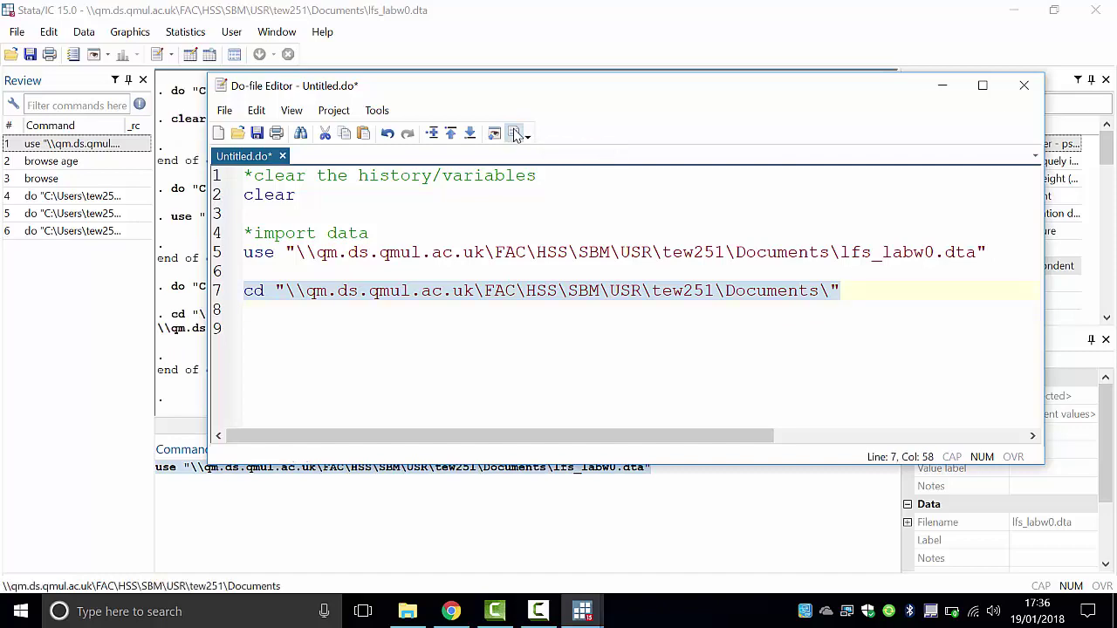
pyautogui.moveTo(469, 92); pyautogui.dragTo(685, 114)
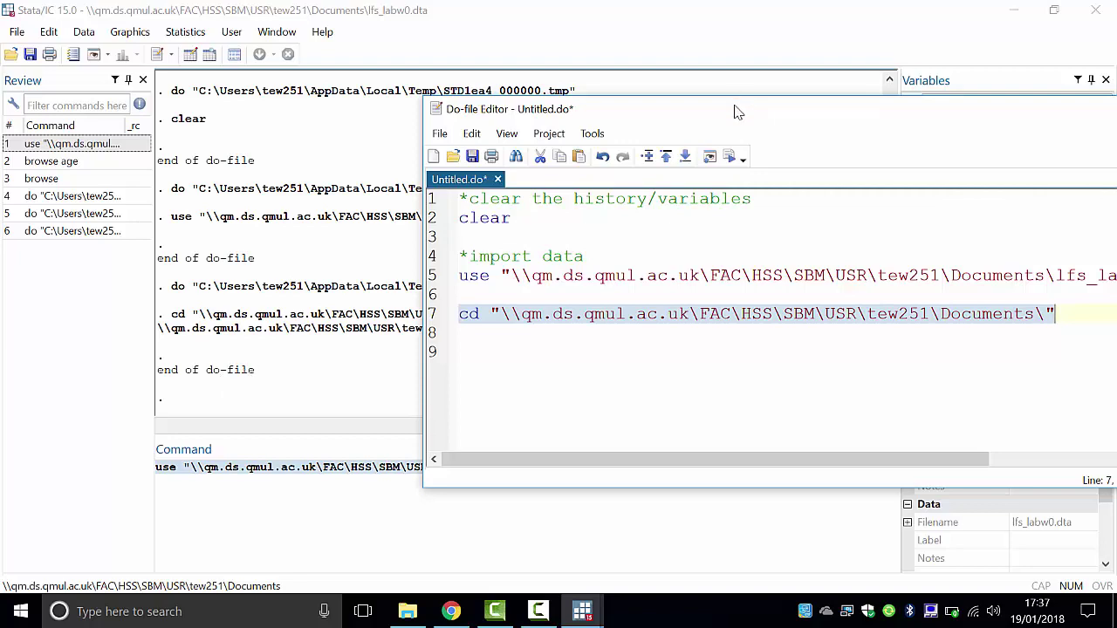
# Insert a '*set working directory' comment above the cd line and add a blank line below it.
pyautogui.moveTo(735, 112); pyautogui.dragTo(538, 75)
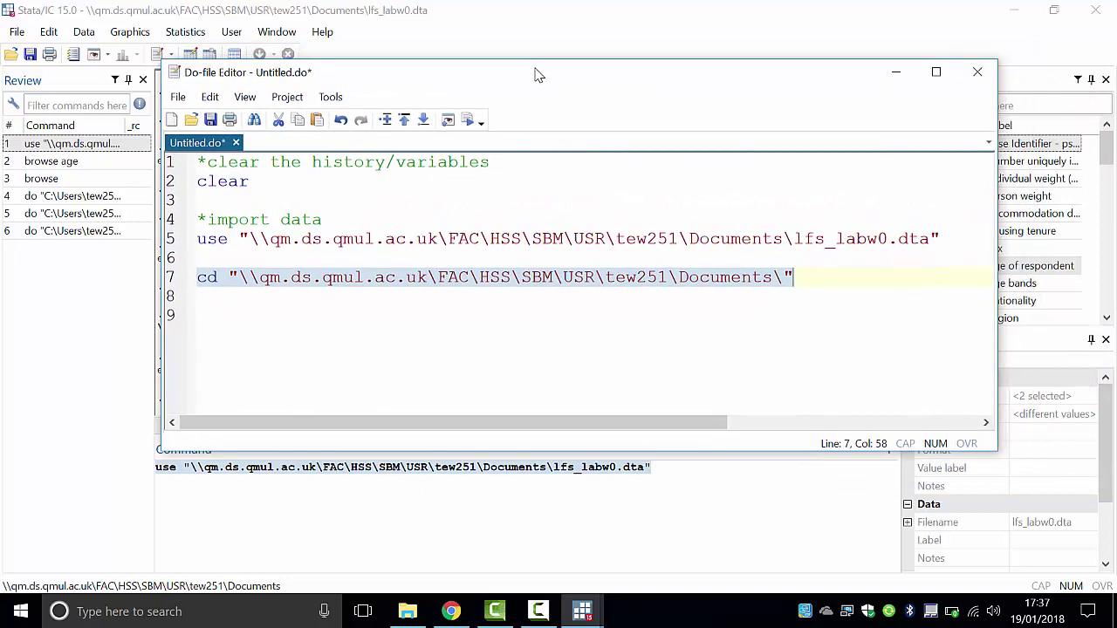
pyautogui.click(257, 302)
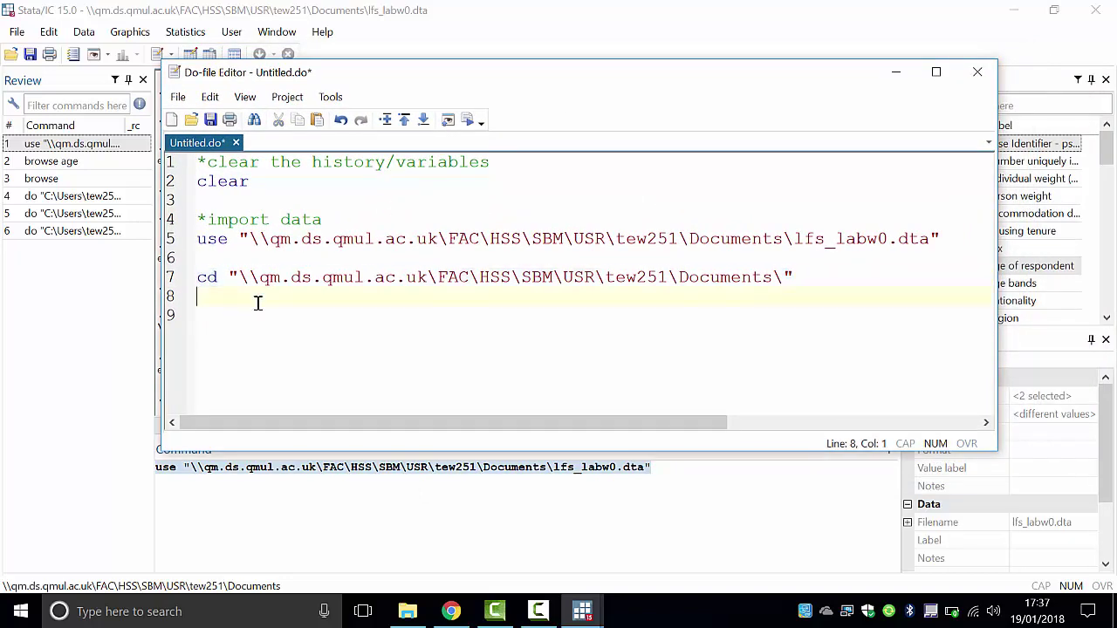
pyautogui.click(245, 259)
pyautogui.press('Return')
pyautogui.write('*')
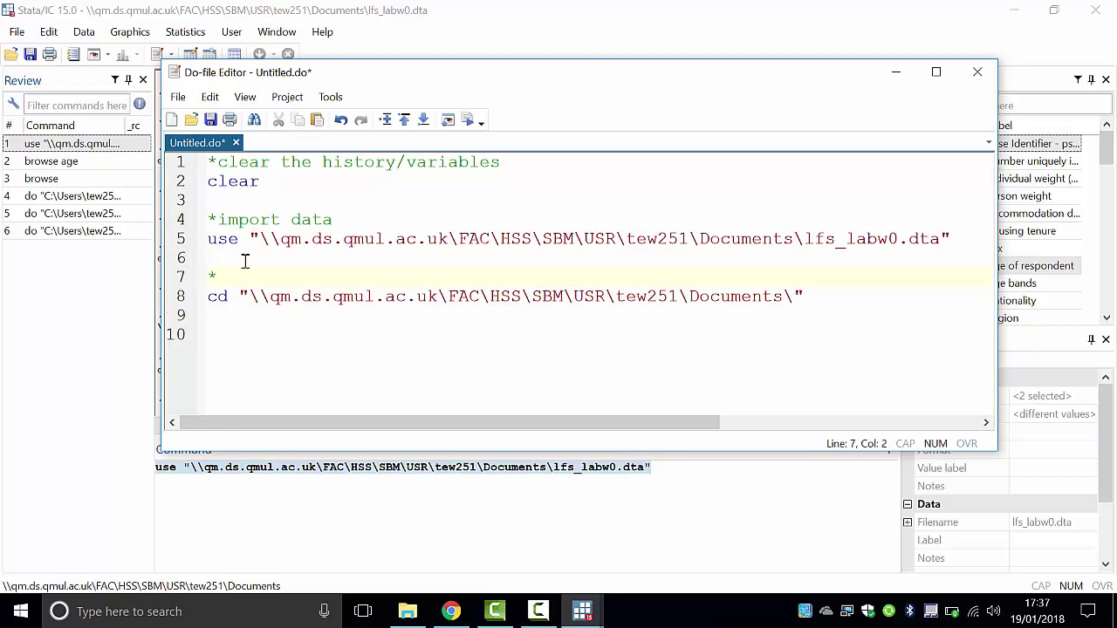
pyautogui.write('set working')
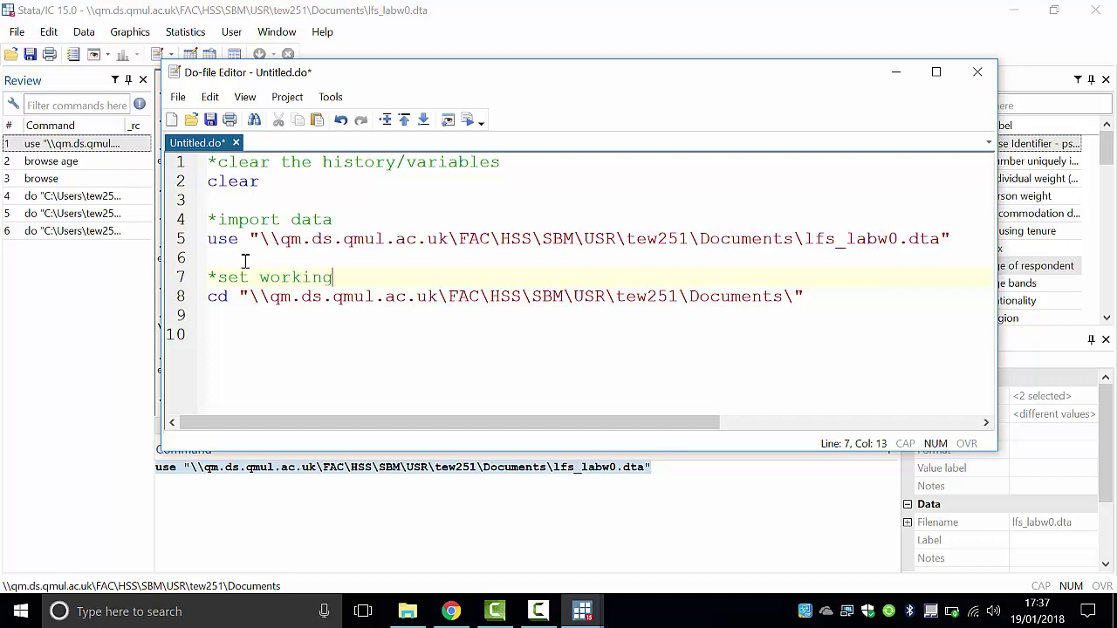
pyautogui.write(' directory')
pyautogui.press('Down')
pyautogui.press('Down')
pyautogui.press('Return')
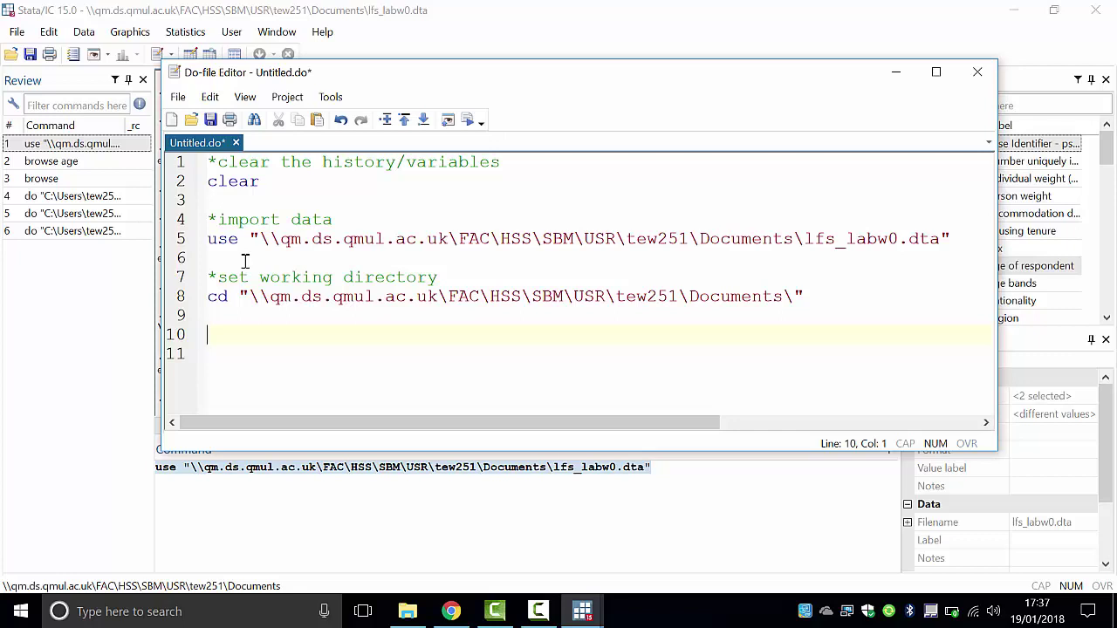
pyautogui.press('Up')
pyautogui.press('Up')
pyautogui.press('Up')
pyautogui.press('Up')
pyautogui.press('Up')
pyautogui.press('Up')
pyautogui.press('Up')
pyautogui.press('Up')
pyautogui.press('Up')
pyautogui.press('Down')
pyautogui.press('Down')
pyautogui.press('Down')
pyautogui.press('Down')
pyautogui.press('Down')
pyautogui.press('Down')
pyautogui.press('Down')
pyautogui.press('Down')
pyautogui.press('Down')
# Write the comment '*bunch of codes for exploring data/variables' on line 10.
pyautogui.write('*bunch of c')
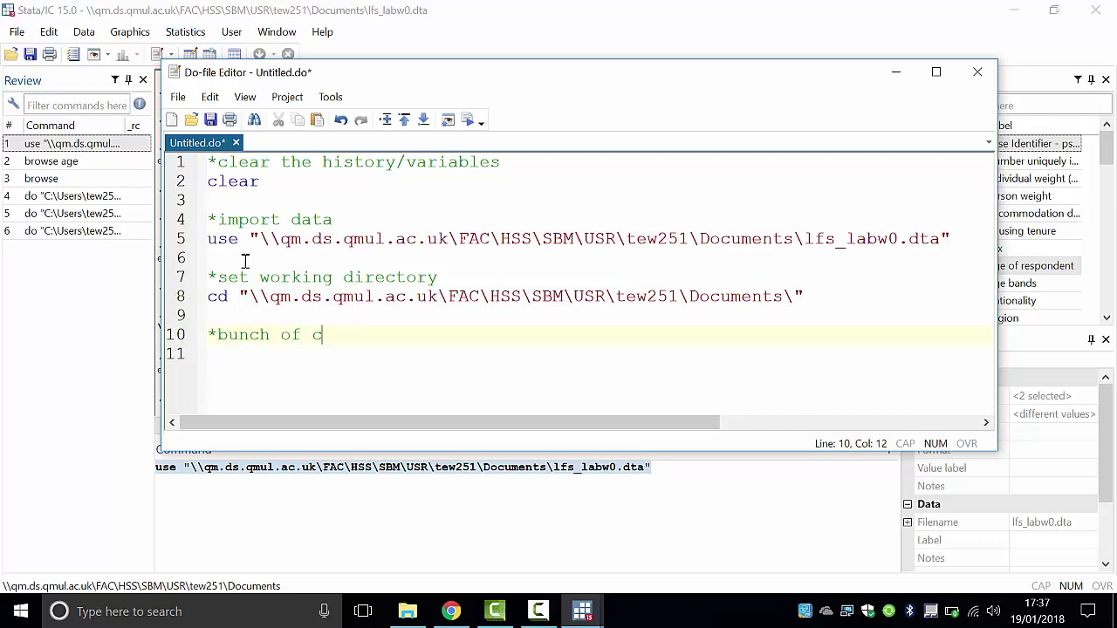
pyautogui.write('odes for exploring dat')
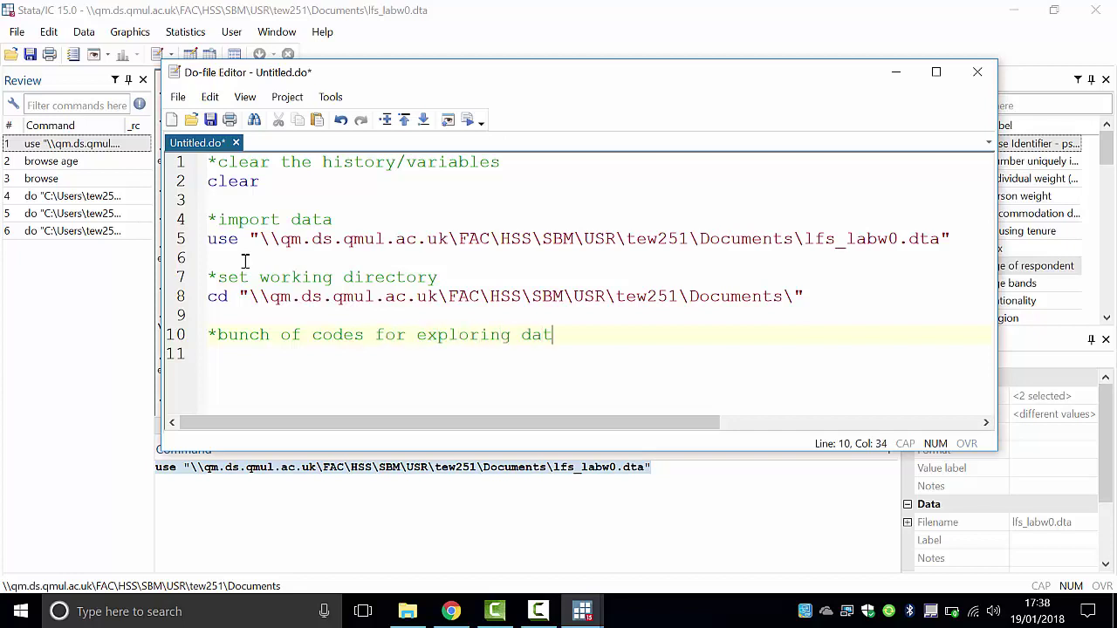
pyautogui.write('a/variables')
pyautogui.press('Return')
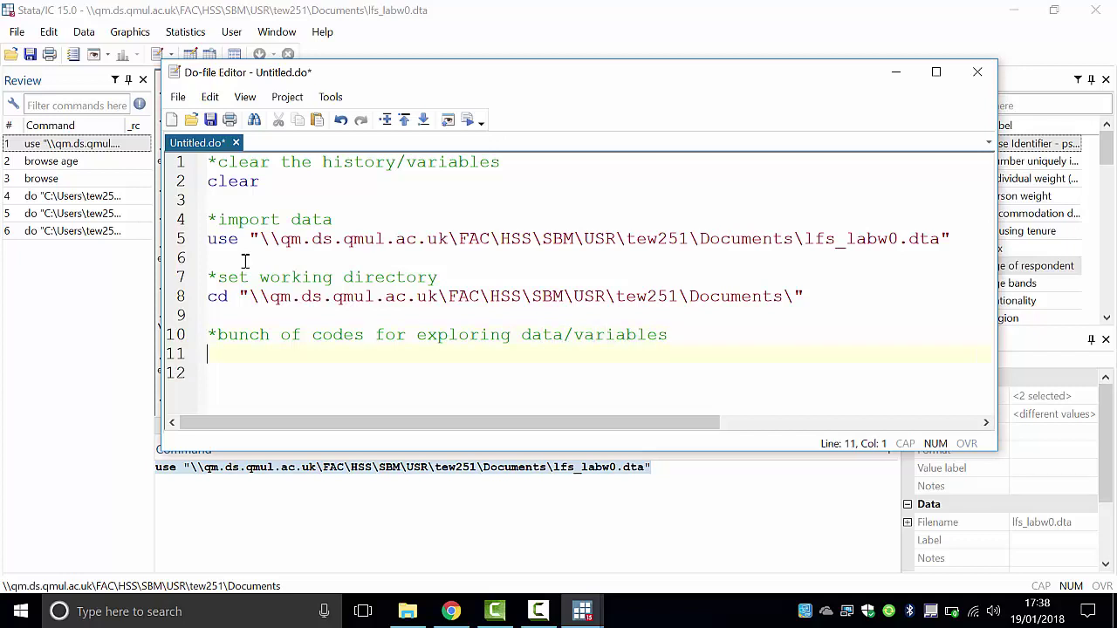
pyautogui.press('Return')
pyautogui.press('Return')
pyautogui.press('Up')
pyautogui.press('Up')
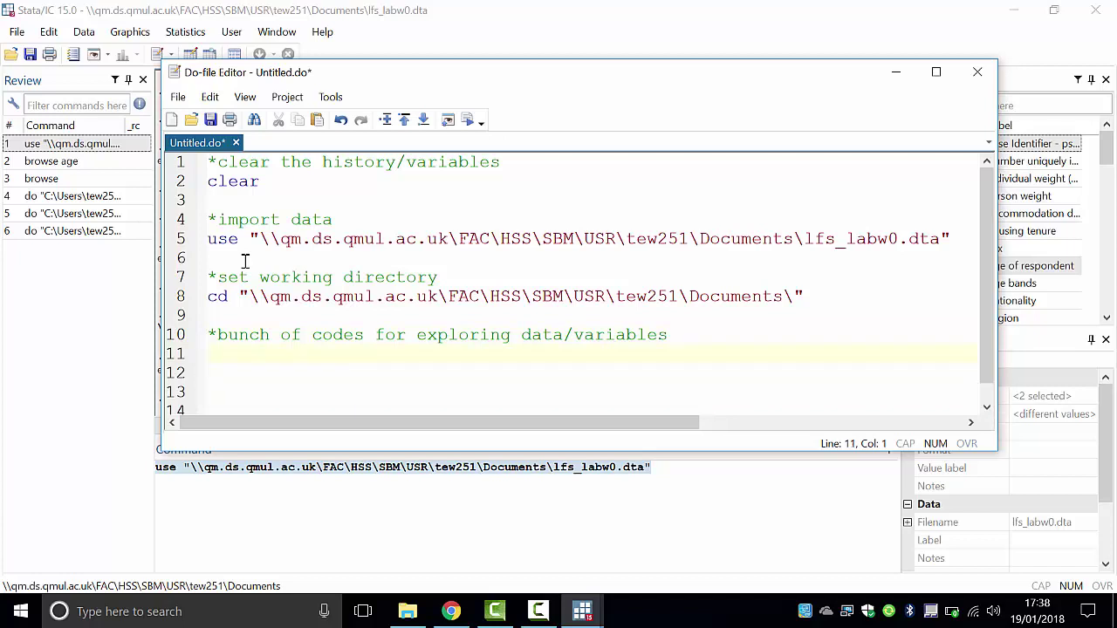
pyautogui.press('Down')
pyautogui.press('Down')
pyautogui.press('Down')
pyautogui.press('Up')
pyautogui.press('Up')
pyautogui.press('Up')
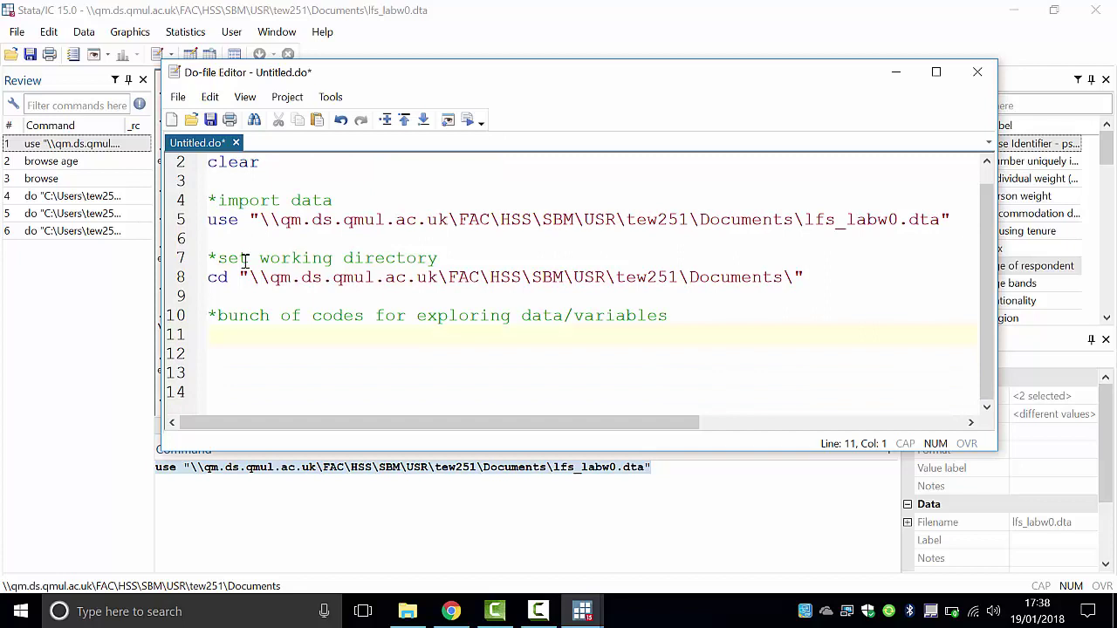
# Add describe, codebook and browse on separate lines below the comment, then select describe.
pyautogui.write('describe')
pyautogui.press('Return')
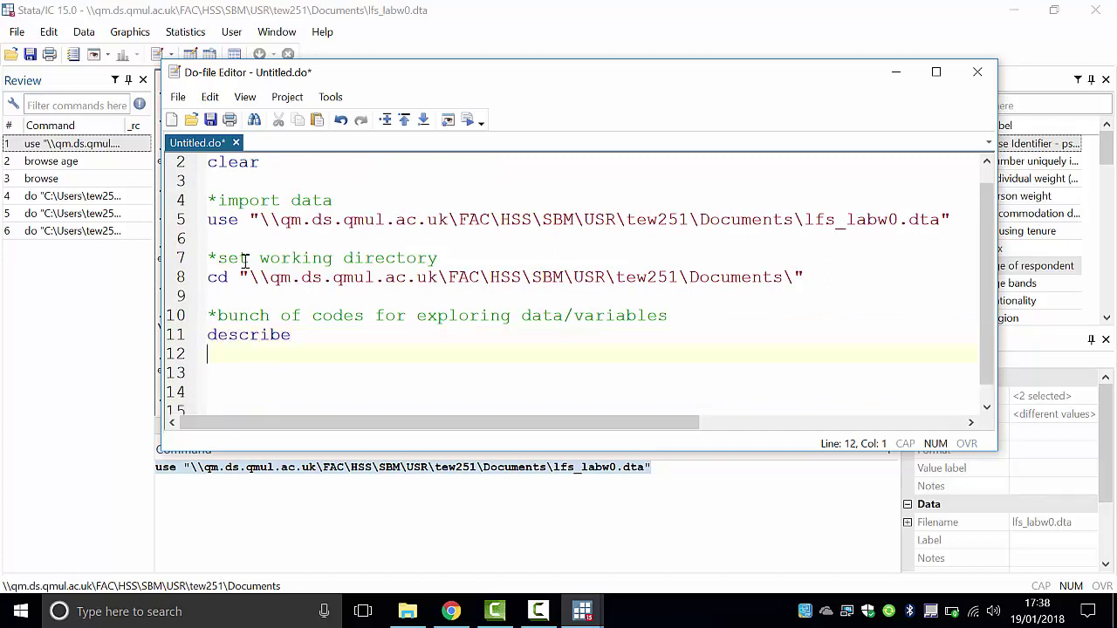
pyautogui.write('codebook')
pyautogui.press('Return')
pyautogui.write('browse')
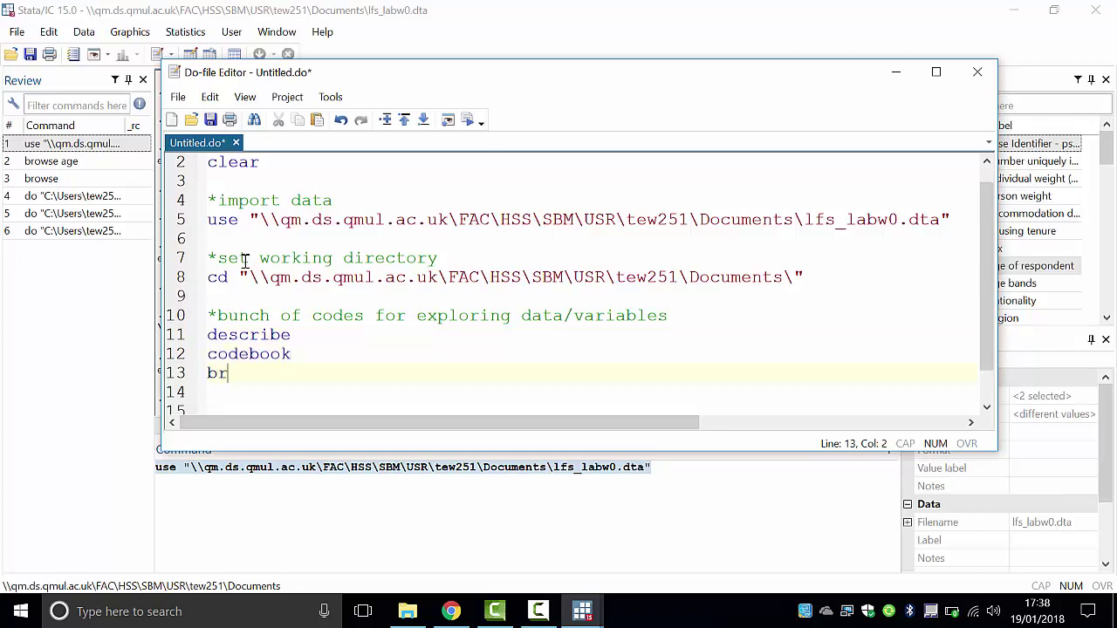
pyautogui.press('Return')
pyautogui.press('Return')
pyautogui.press('Return')
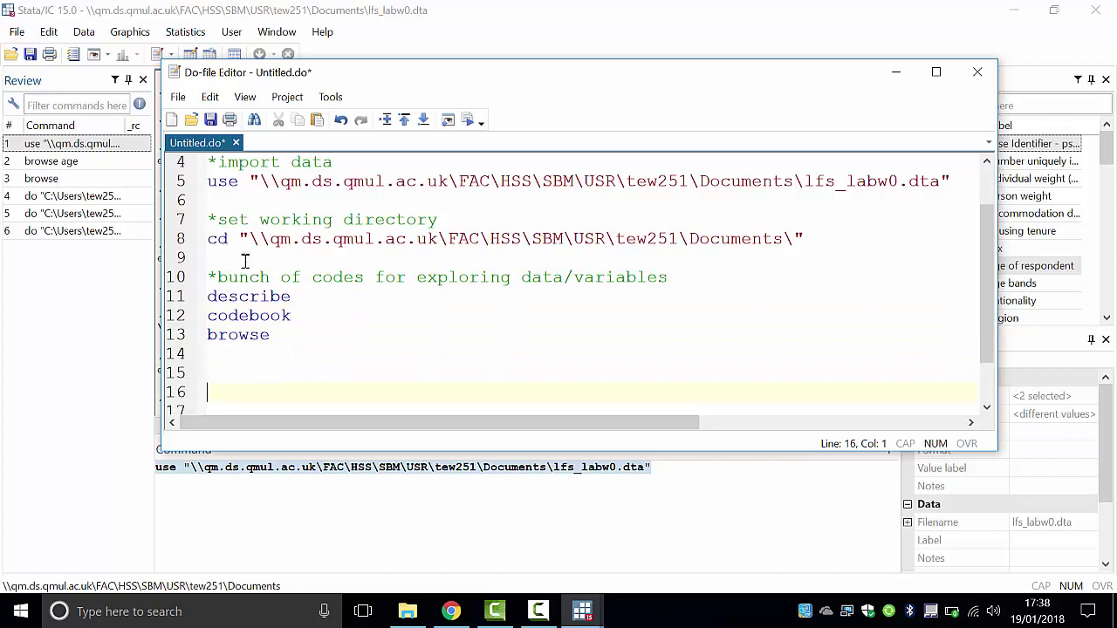
pyautogui.press('Up')
pyautogui.press('Up')
pyautogui.moveTo(298, 298); pyautogui.dragTo(207, 295)
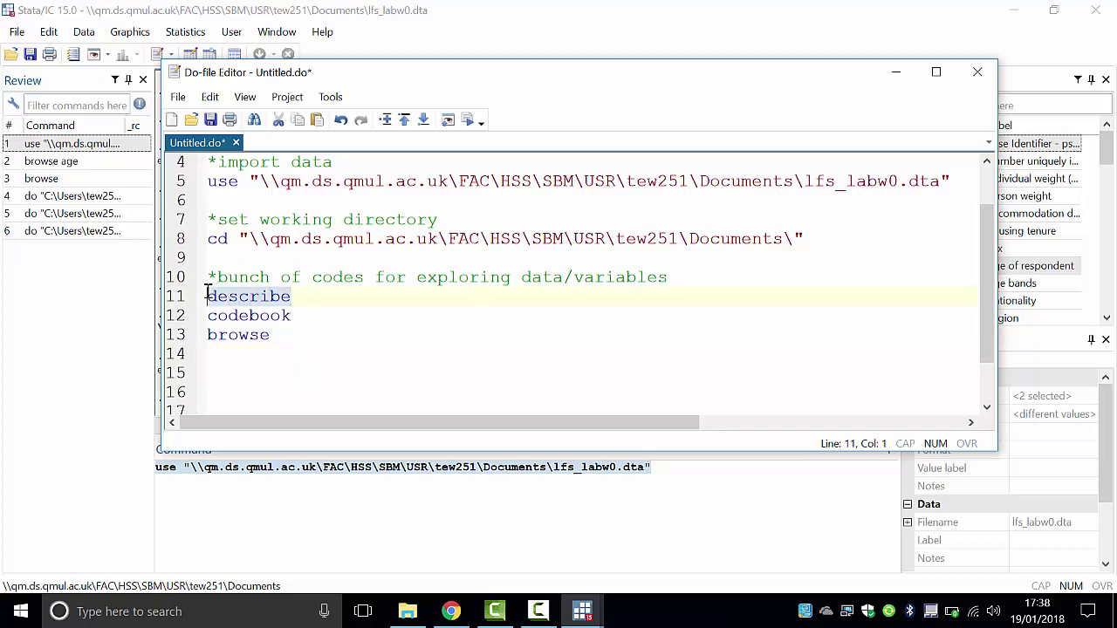
# Run describe and scroll up to its header showing 10,292 observations and 53 variables.
pyautogui.click(467, 119)
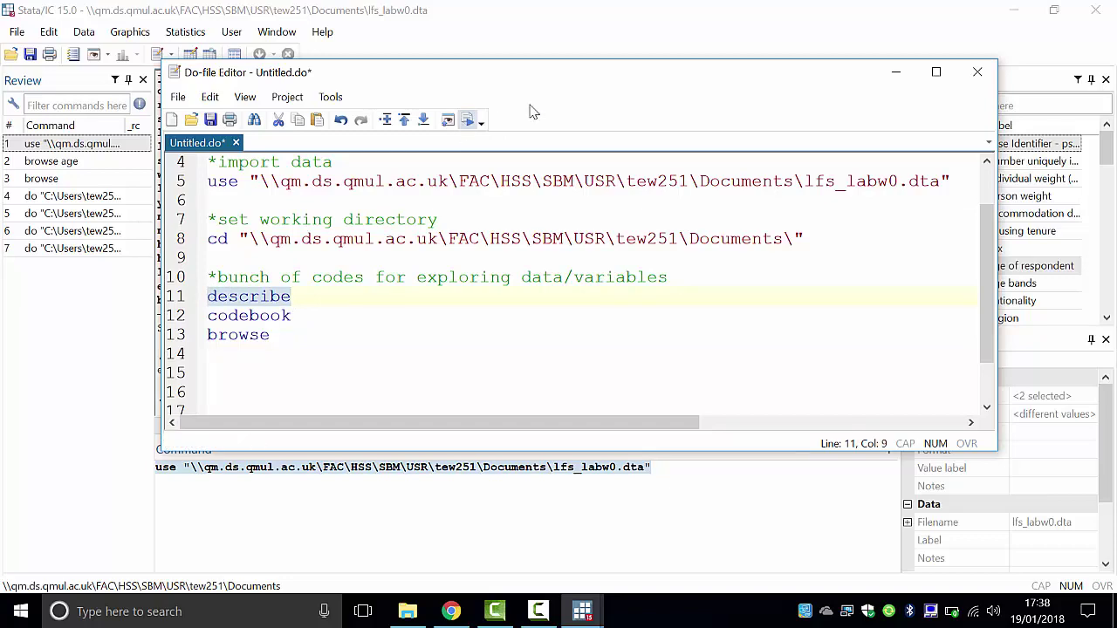
pyautogui.moveTo(765, 87); pyautogui.dragTo(820, 440)
pyautogui.click(788, 266)
pyautogui.scroll(2, 787, 266)
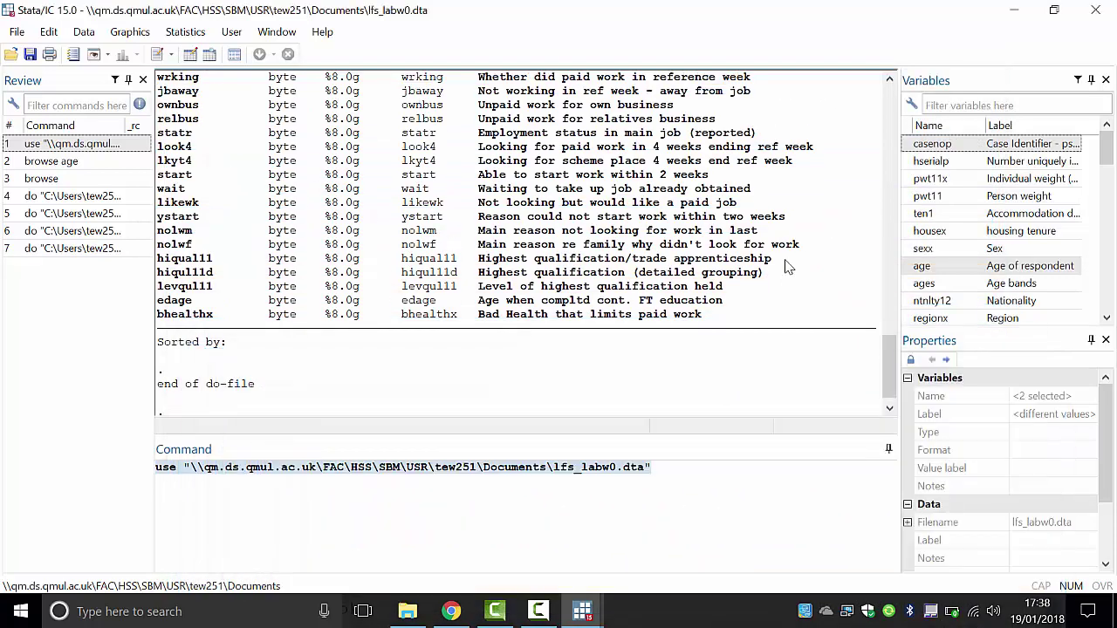
pyautogui.scroll(7, 788, 266)
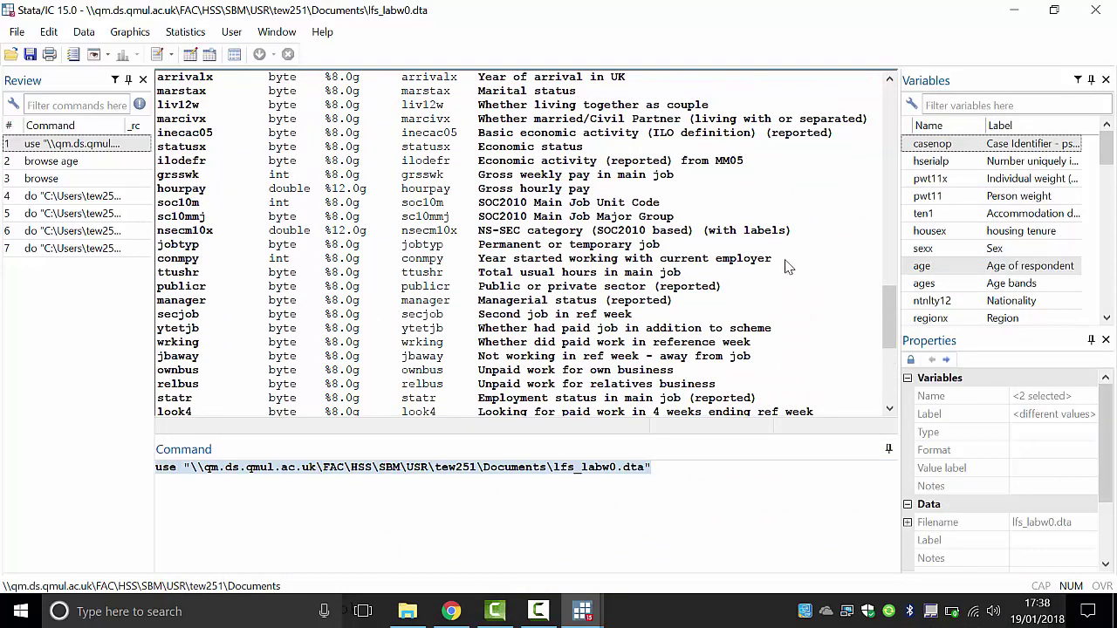
pyautogui.scroll(4, 787, 267)
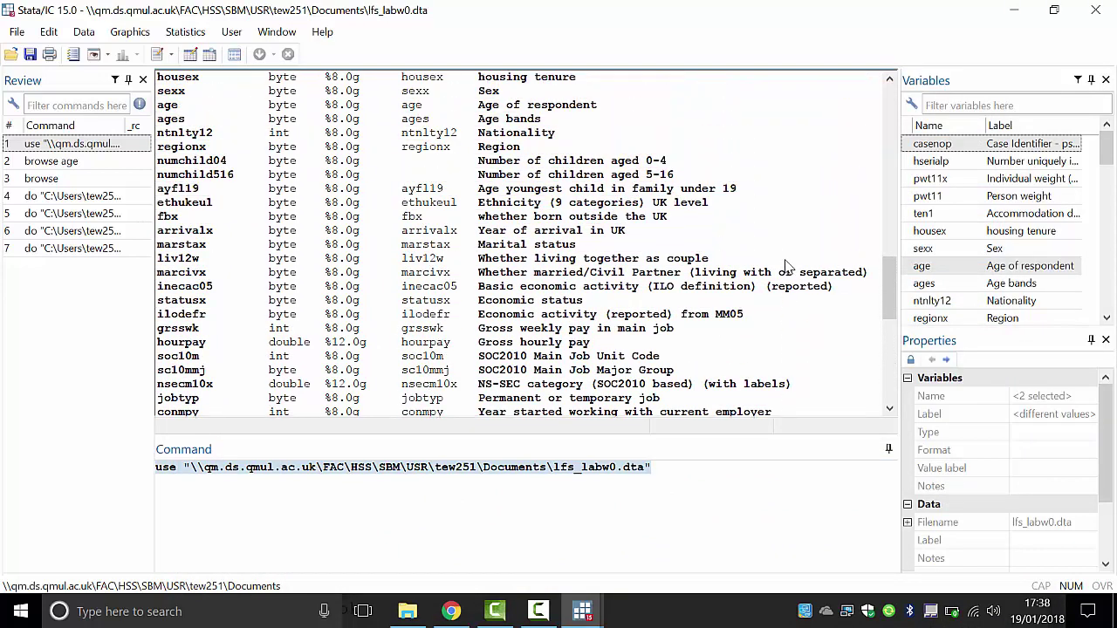
pyautogui.scroll(5, 788, 267)
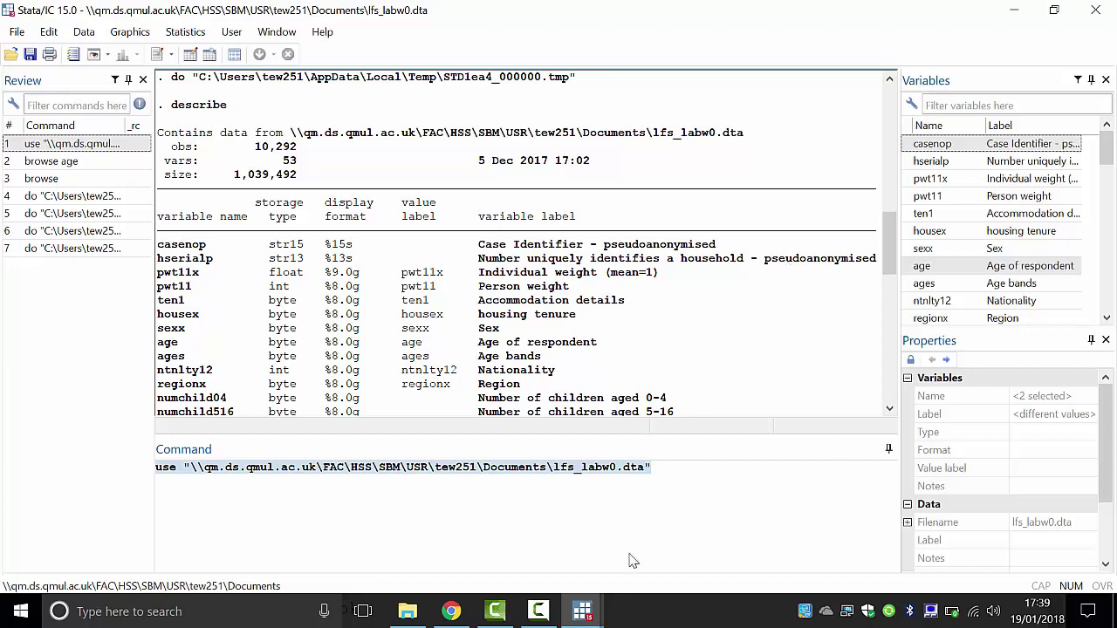
# Bring the Untitled.do editor back to the front from the Stata taskbar thumbnails.
pyautogui.click(593, 611)
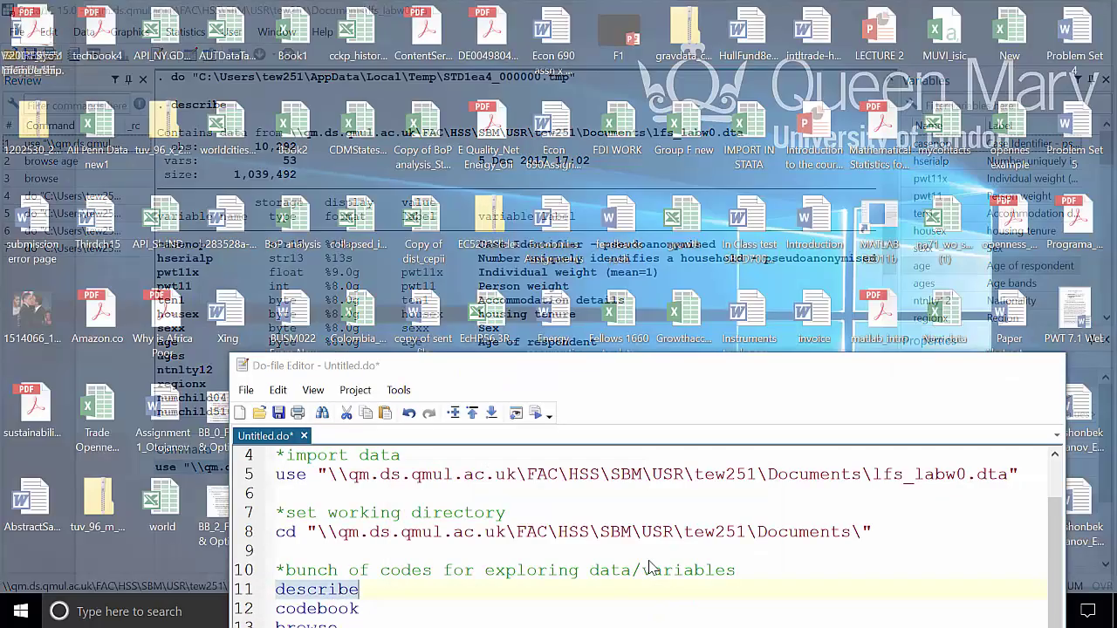
pyautogui.click(646, 567)
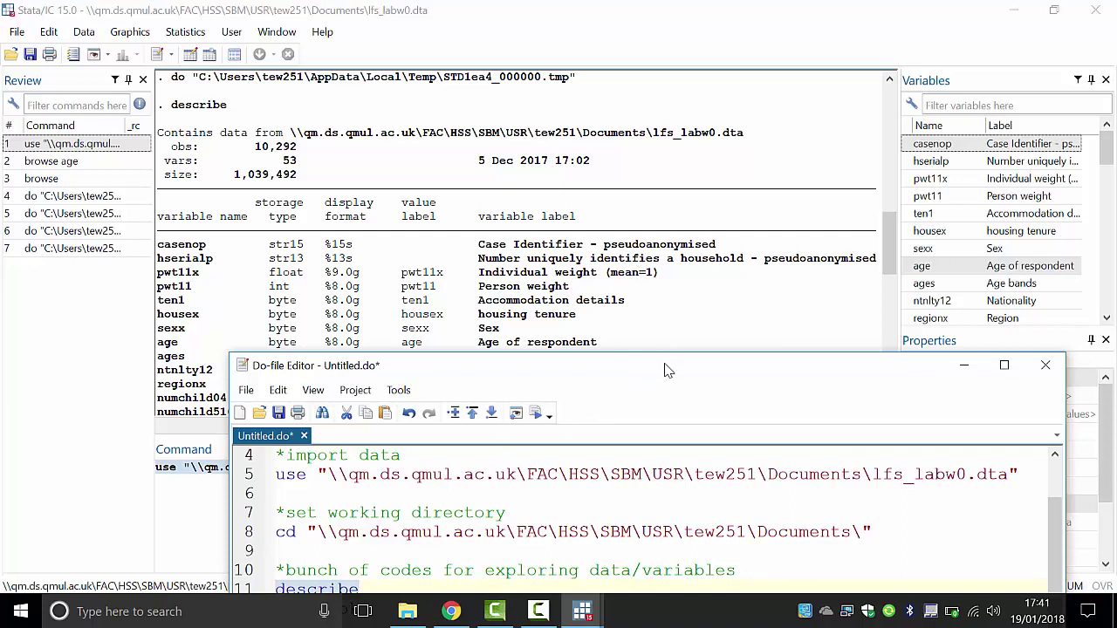
# Add a '*tabulate data' comment on line 15 below browse.
pyautogui.moveTo(668, 368); pyautogui.dragTo(653, 153)
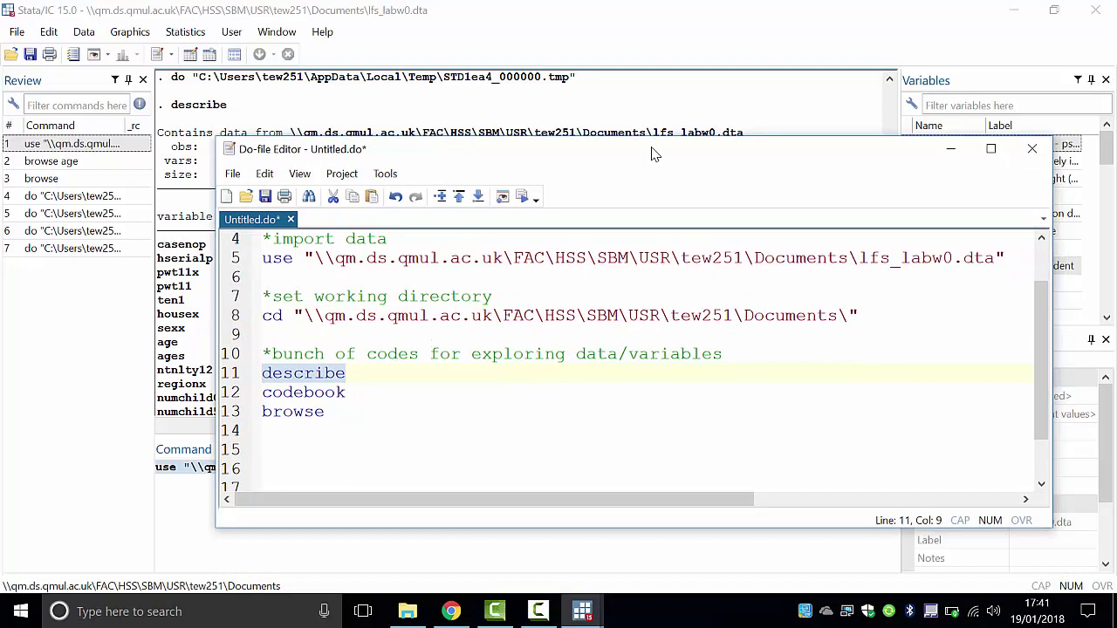
pyautogui.click(330, 434)
pyautogui.press('Down')
pyautogui.press('Down')
pyautogui.press('Down')
pyautogui.press('Down')
pyautogui.press('Down')
pyautogui.press('Up')
pyautogui.press('Up')
pyautogui.press('Up')
pyautogui.press('Up')
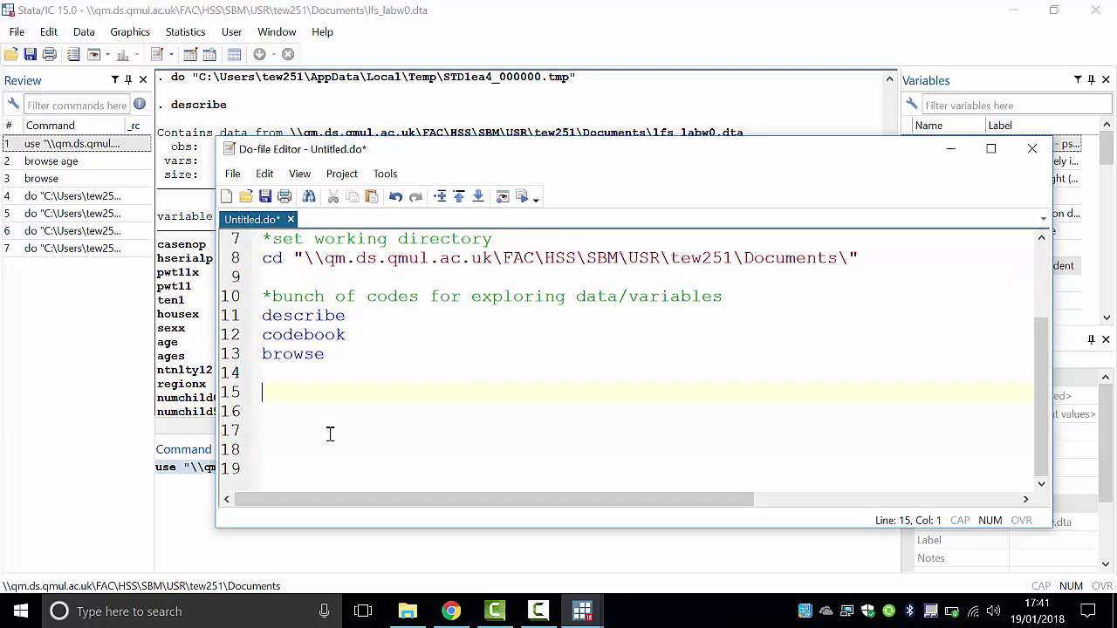
pyautogui.write('*tabulate daat')
pyautogui.press('BackSpace')
pyautogui.press('BackSpace')
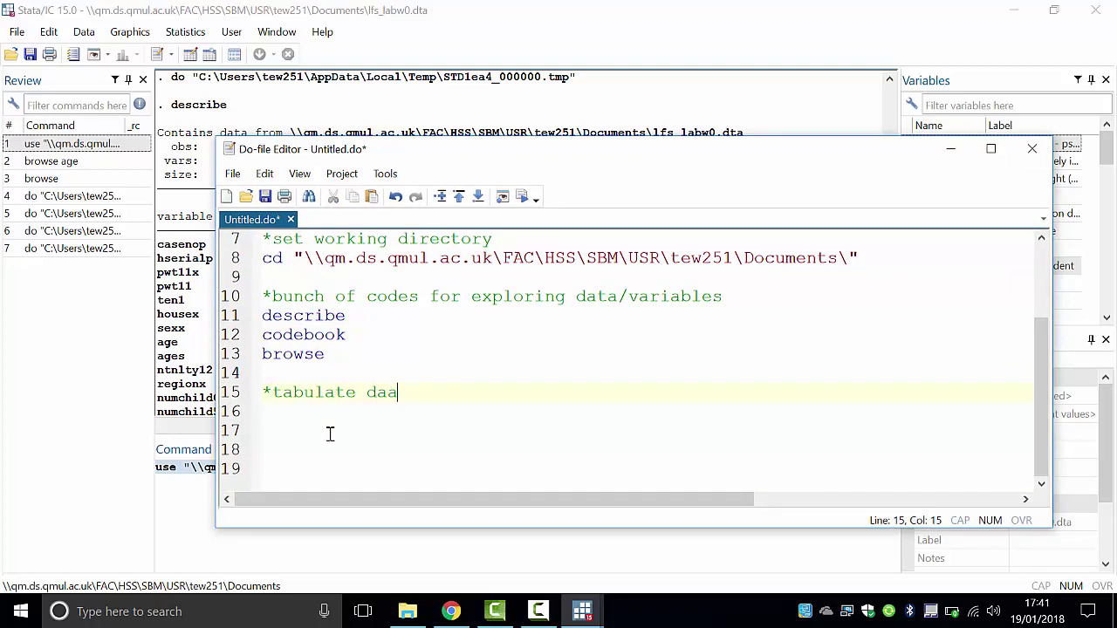
pyautogui.write('ta')
pyautogui.press('Return')
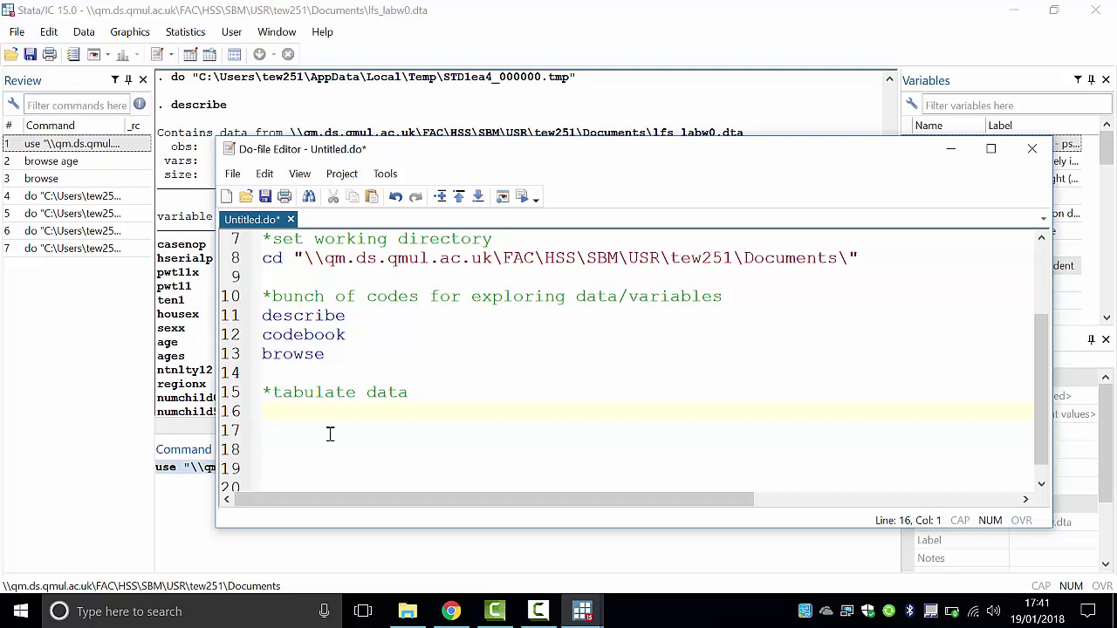
# Begin the tab command on line 16, dismissing the low battery notice.
pyautogui.write('tabulate')
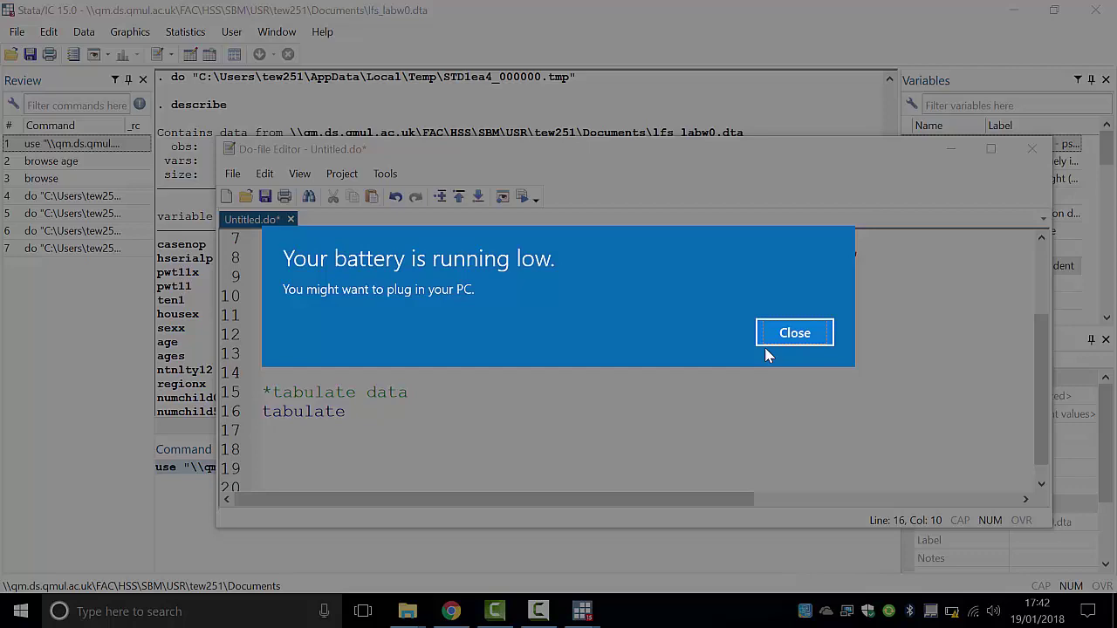
pyautogui.click(789, 341)
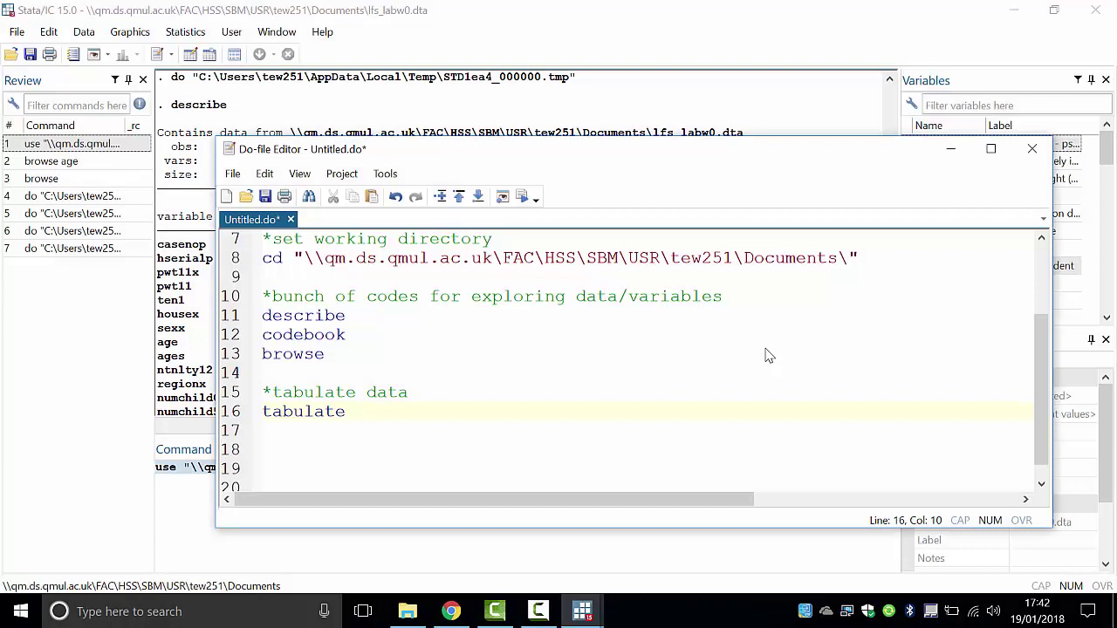
pyautogui.press('BackSpace')
pyautogui.press('BackSpace')
pyautogui.press('BackSpace')
pyautogui.press('BackSpace')
pyautogui.press('BackSpace')
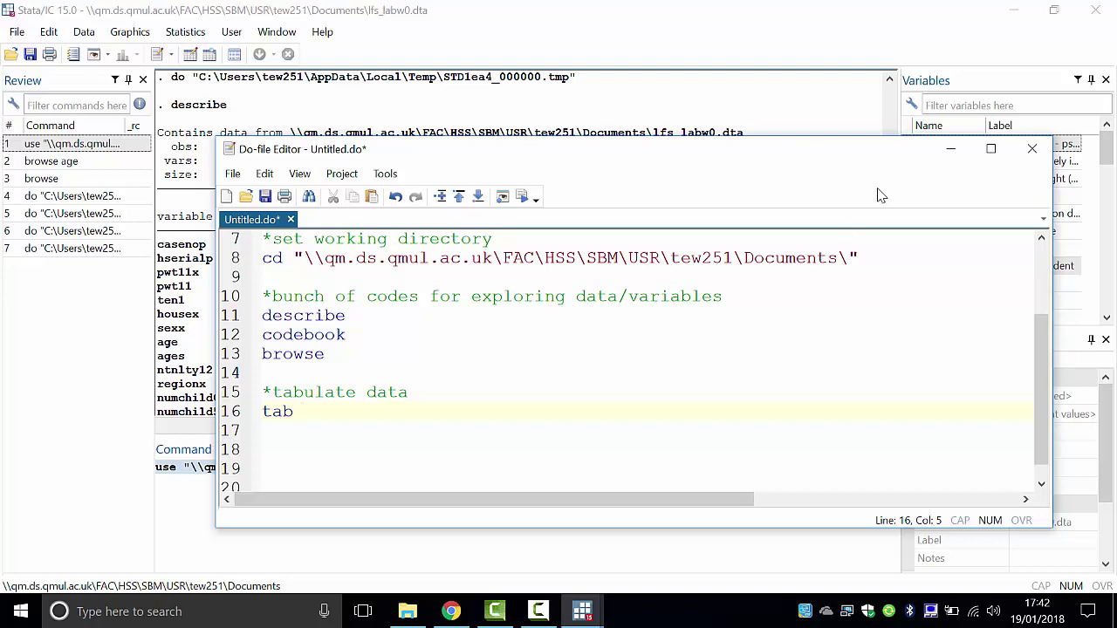
pyautogui.moveTo(885, 155); pyautogui.dragTo(673, 187)
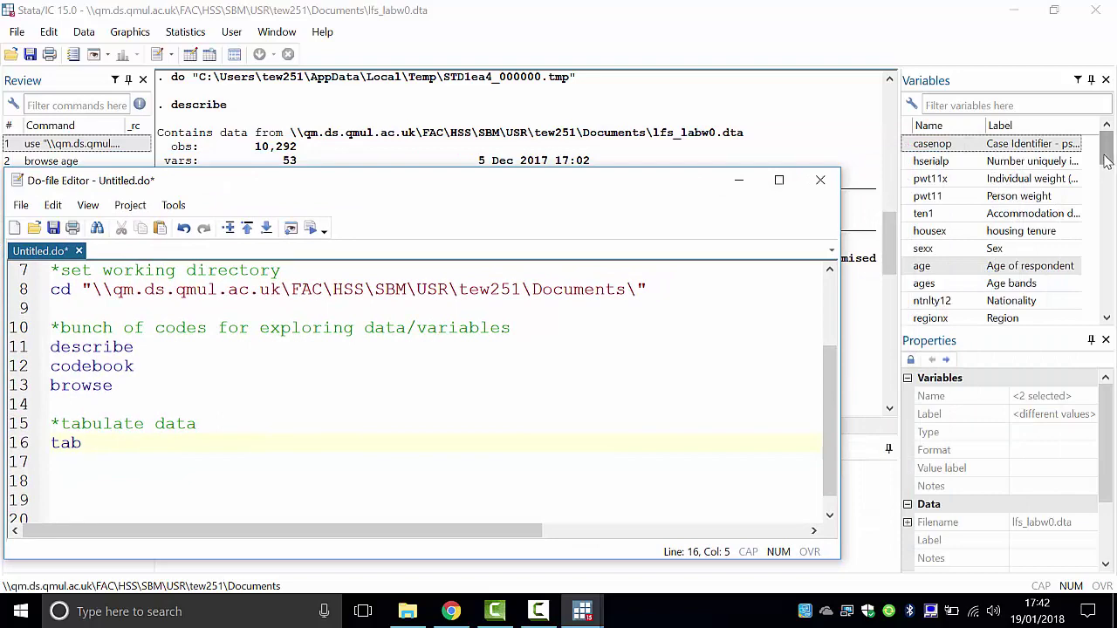
# Check the ntnlty12 variable in the Variables panel, then return to the Do-file Editor.
pyautogui.moveTo(1105, 153)
pyautogui.mouseDown()
pyautogui.moveTo(1107, 190)
pyautogui.moveTo(1105, 161)
pyautogui.mouseUp()
pyautogui.click(963, 233)
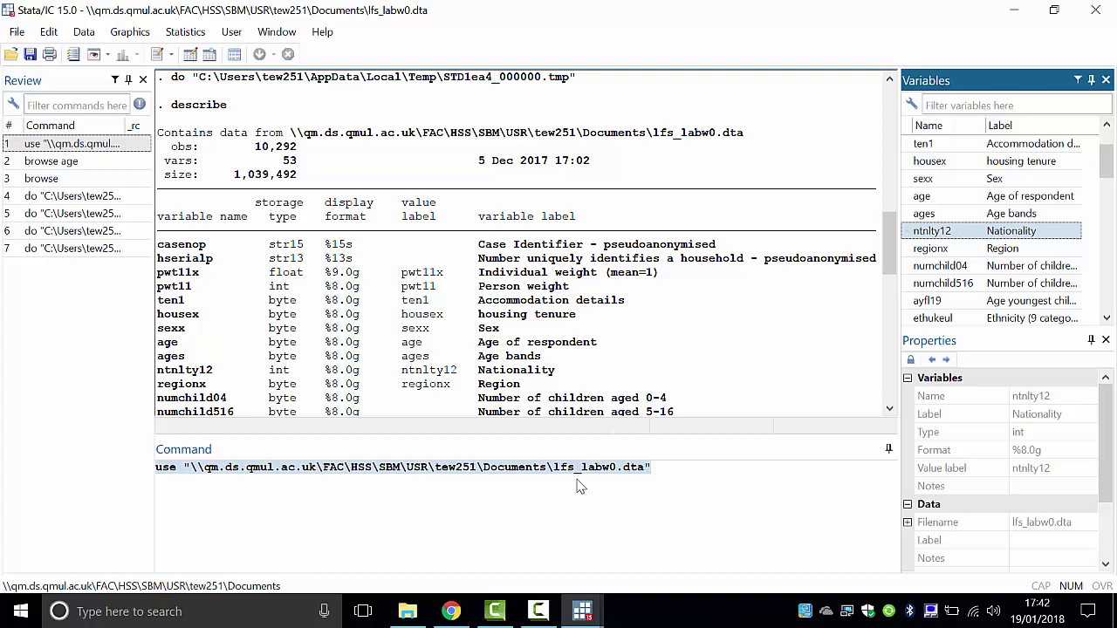
pyautogui.click(583, 610)
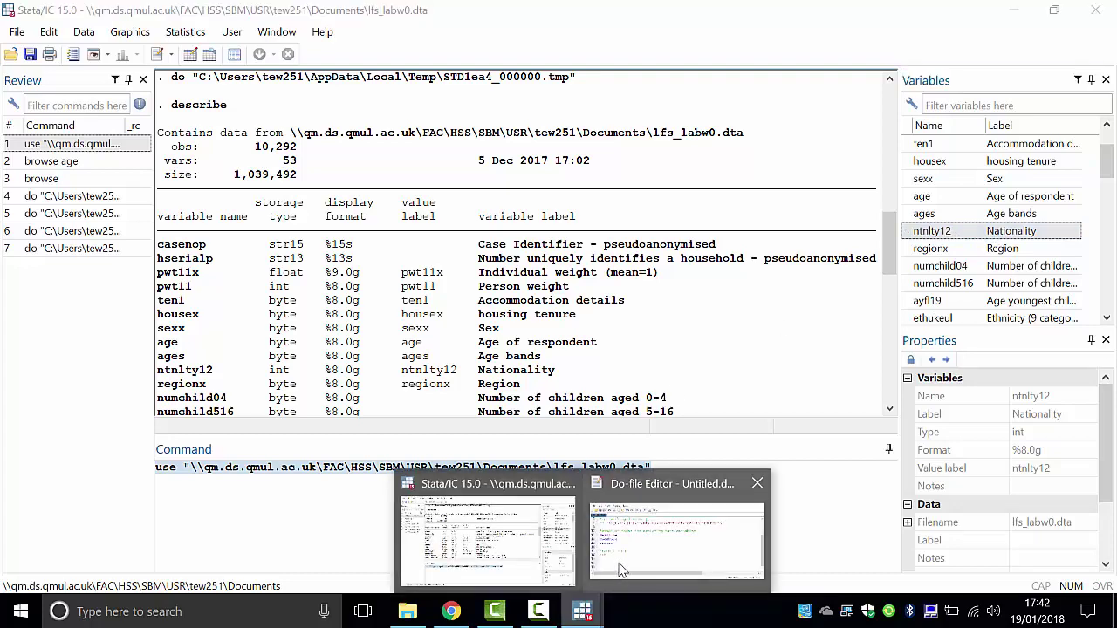
pyautogui.click(614, 569)
# Complete line 16 as 'tab ntnlty12' and run it.
pyautogui.write('ntnt')
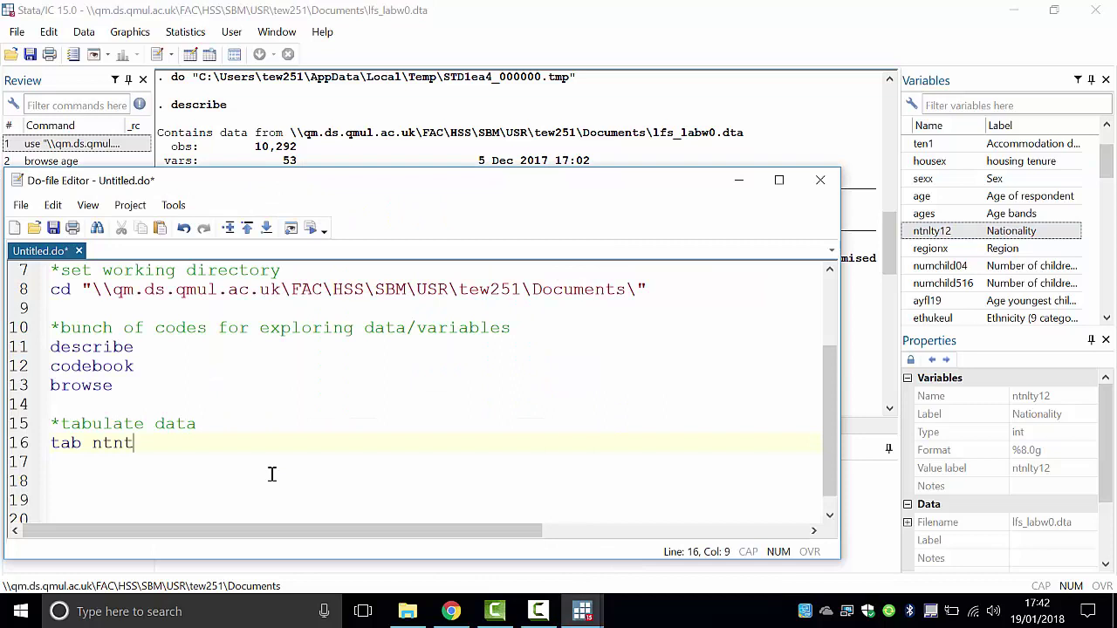
pyautogui.press('BackSpace')
pyautogui.write('lty12')
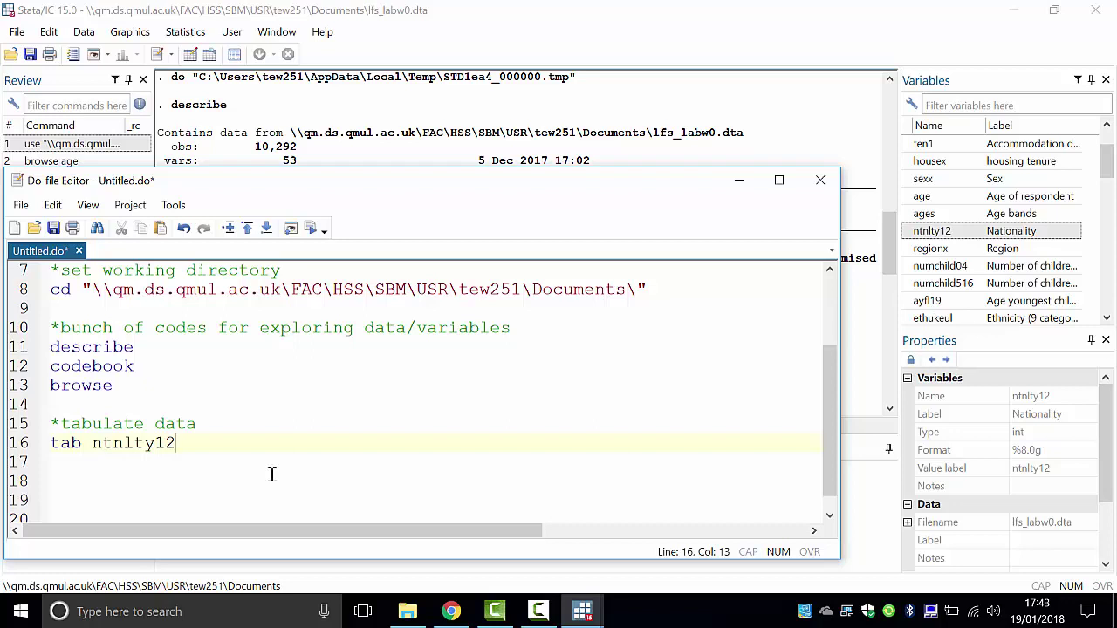
pyautogui.moveTo(192, 443); pyautogui.dragTo(50, 444)
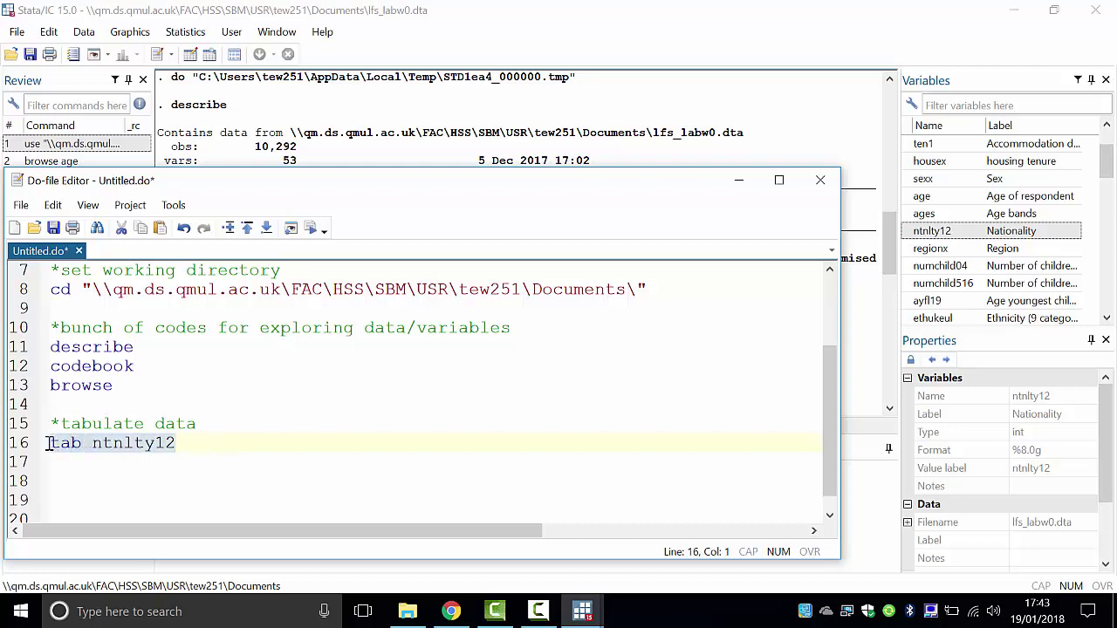
pyautogui.click(312, 230)
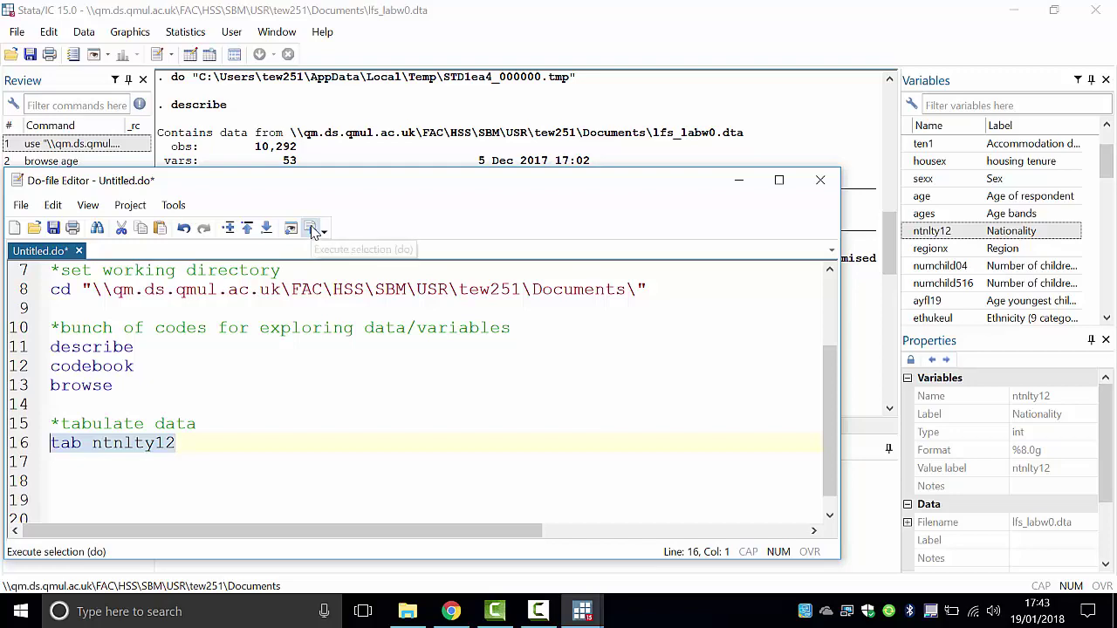
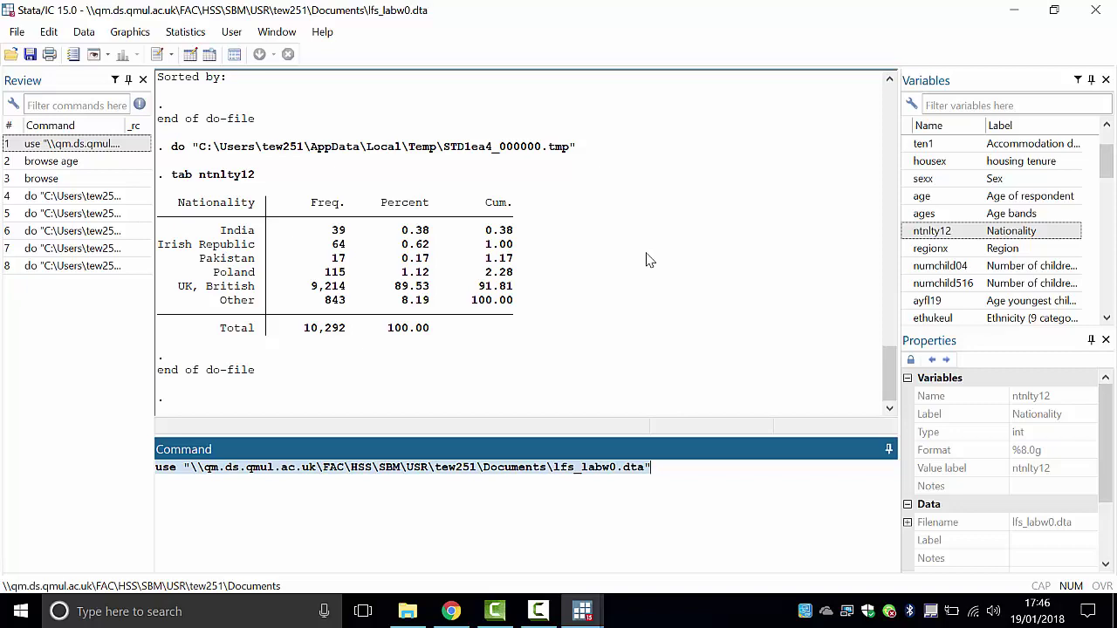
# In the do-file editor, append ,nolabel to the tab ntnlty12 line.
pyautogui.press('Delete')
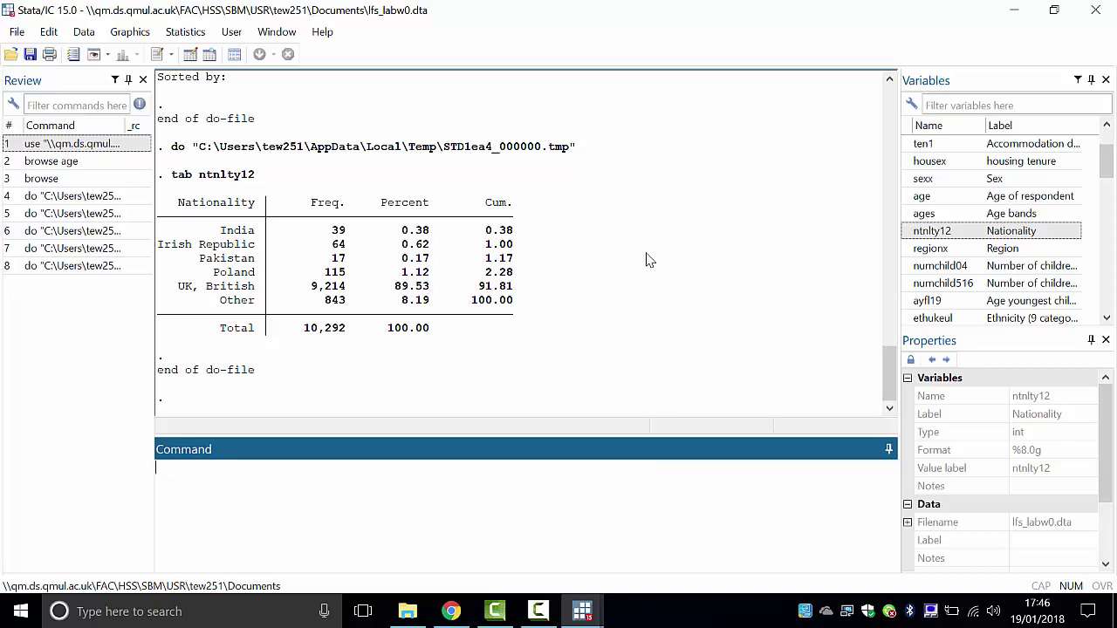
pyautogui.click(586, 616)
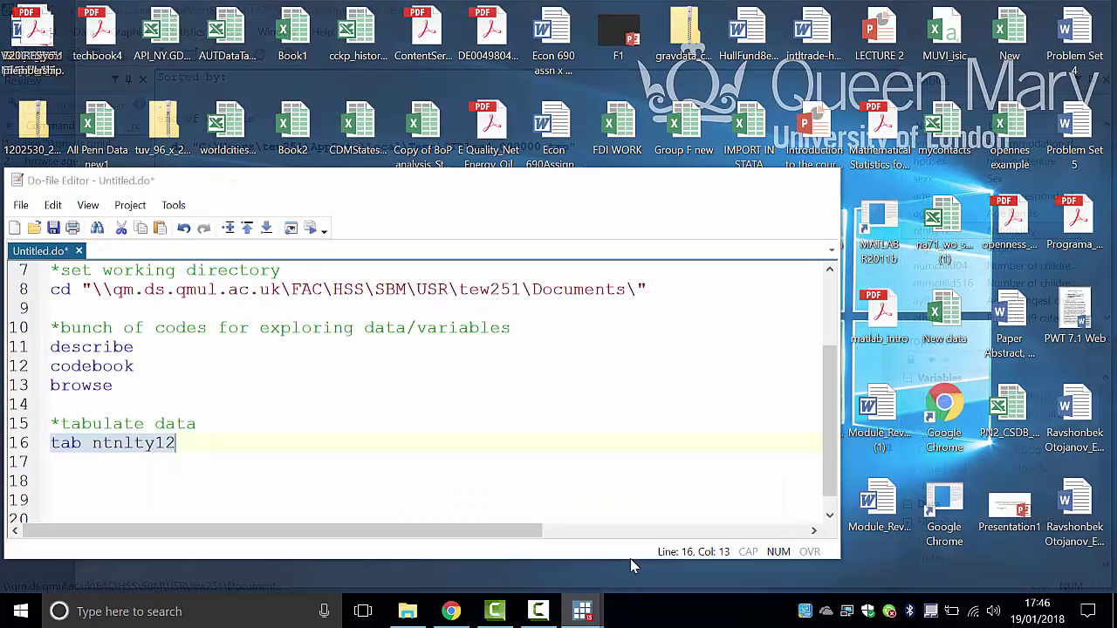
pyautogui.click(630, 559)
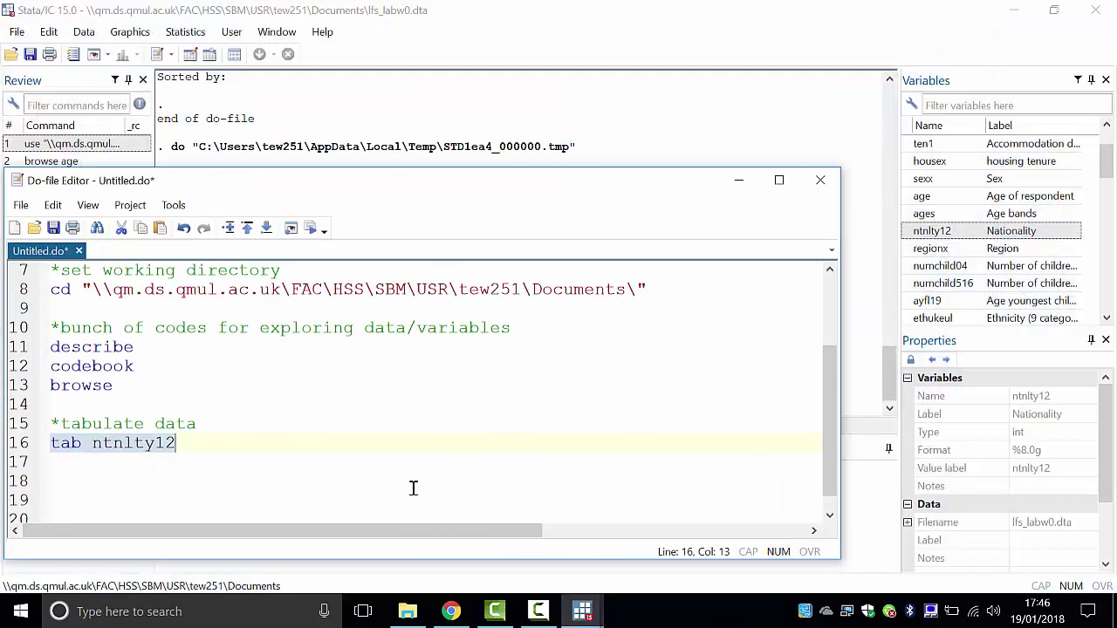
pyautogui.click(278, 462)
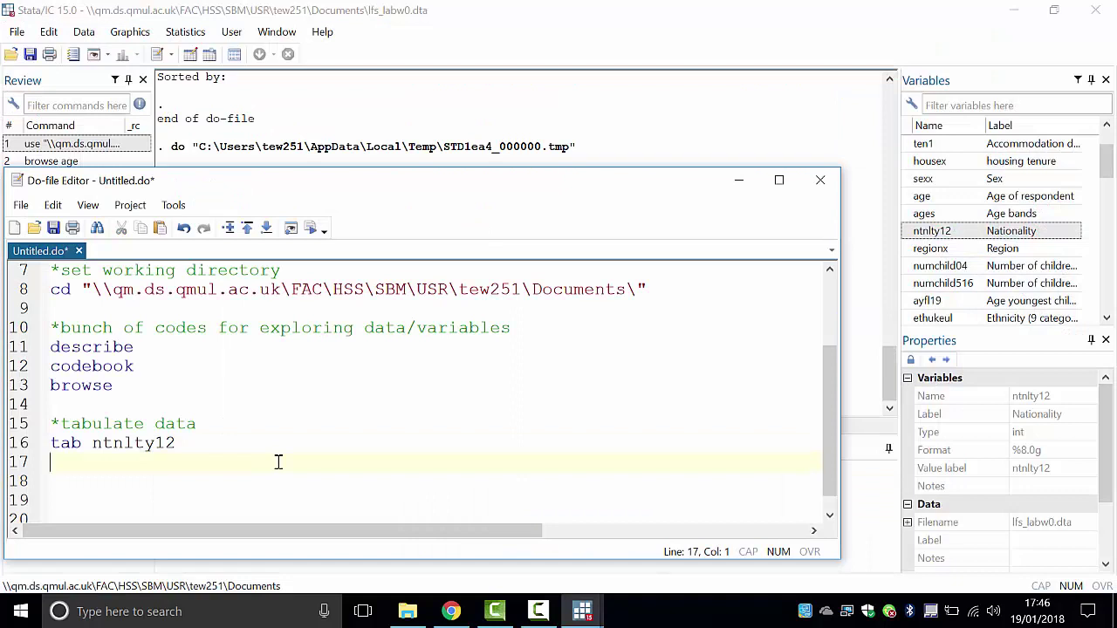
pyautogui.press('Up')
pyautogui.press('Right')
pyautogui.press('Right')
pyautogui.press('Right')
pyautogui.press('Right')
pyautogui.press('Right')
pyautogui.press('Right')
pyautogui.press('Right')
pyautogui.press('Right')
pyautogui.press('Right')
pyautogui.press('Right')
pyautogui.press('Right')
pyautogui.press('Right')
pyautogui.write(',nolabel')
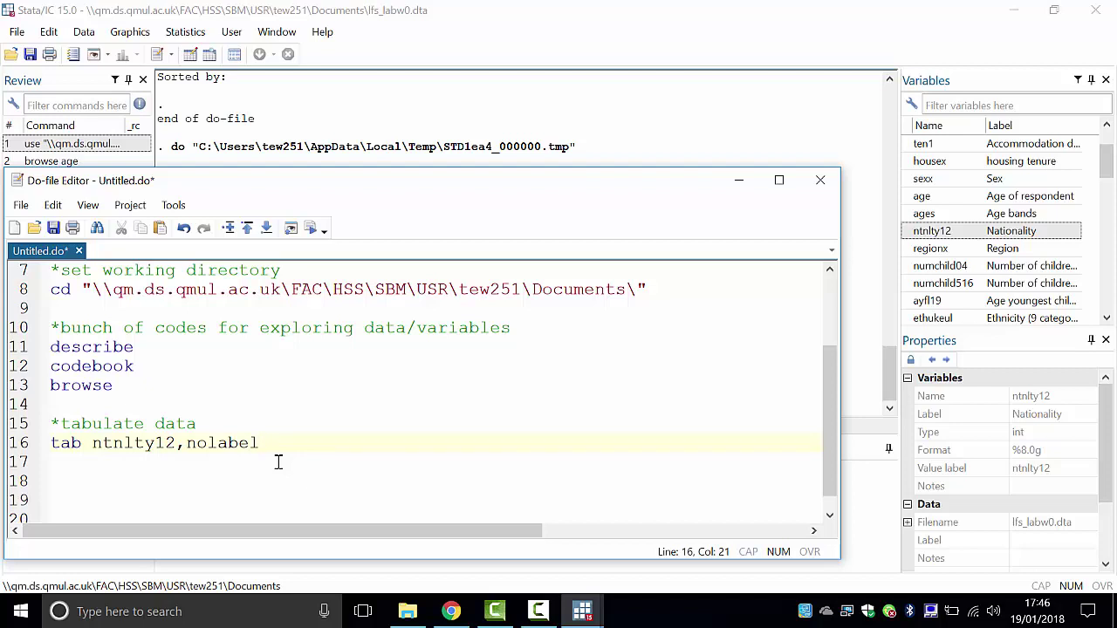
# Run tab ntnlty12,nolabel and view the numeric nationality codes in Results.
pyautogui.tripleClick(273, 448)
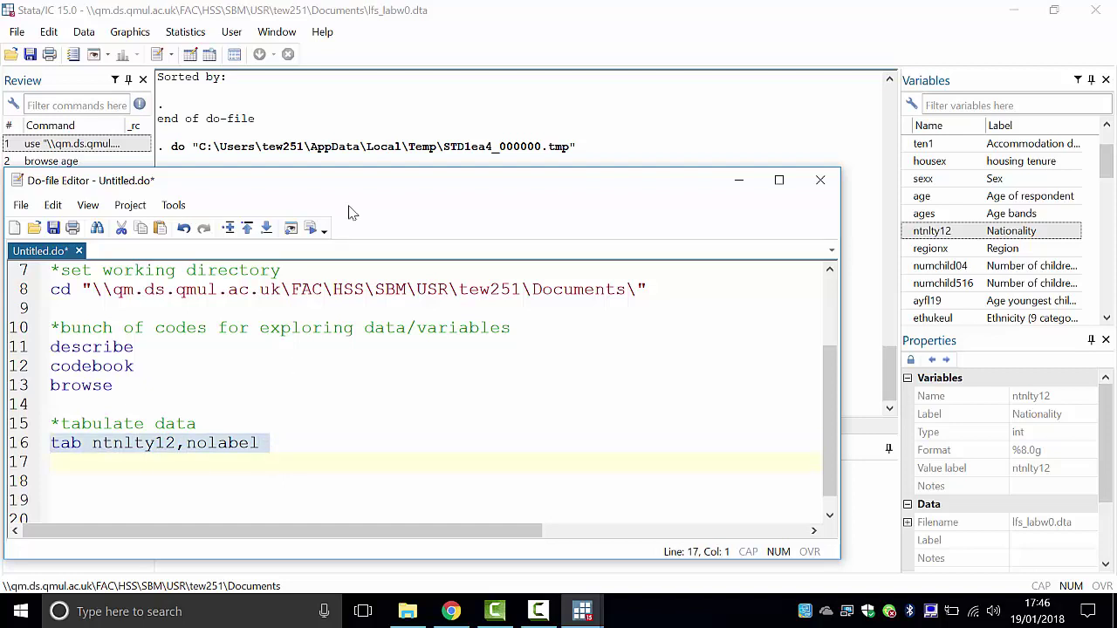
pyautogui.click(310, 235)
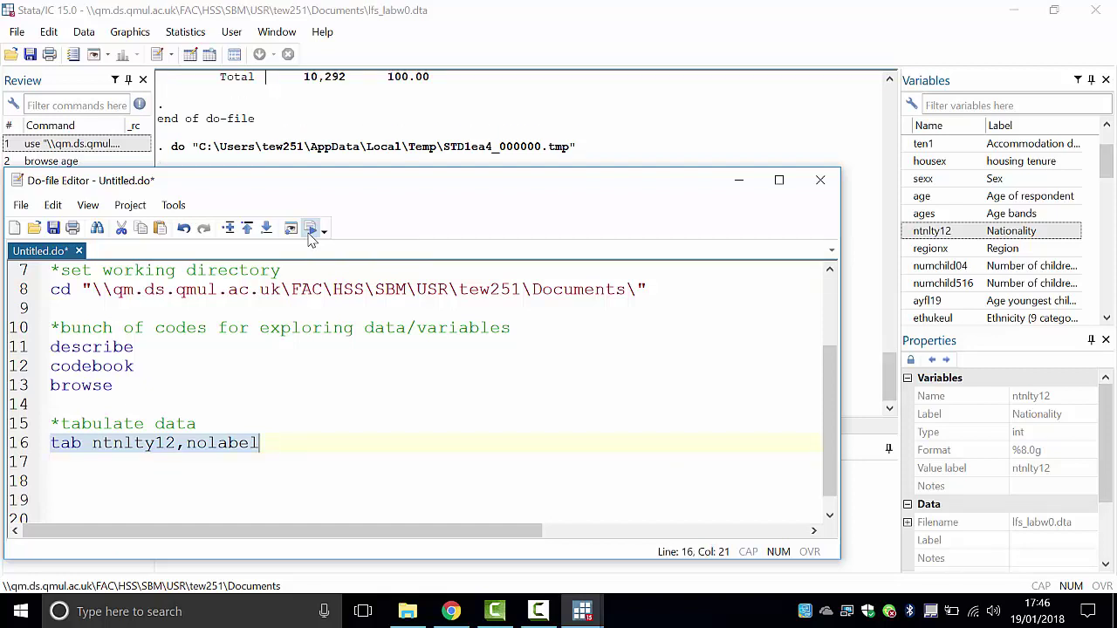
pyautogui.click(648, 99)
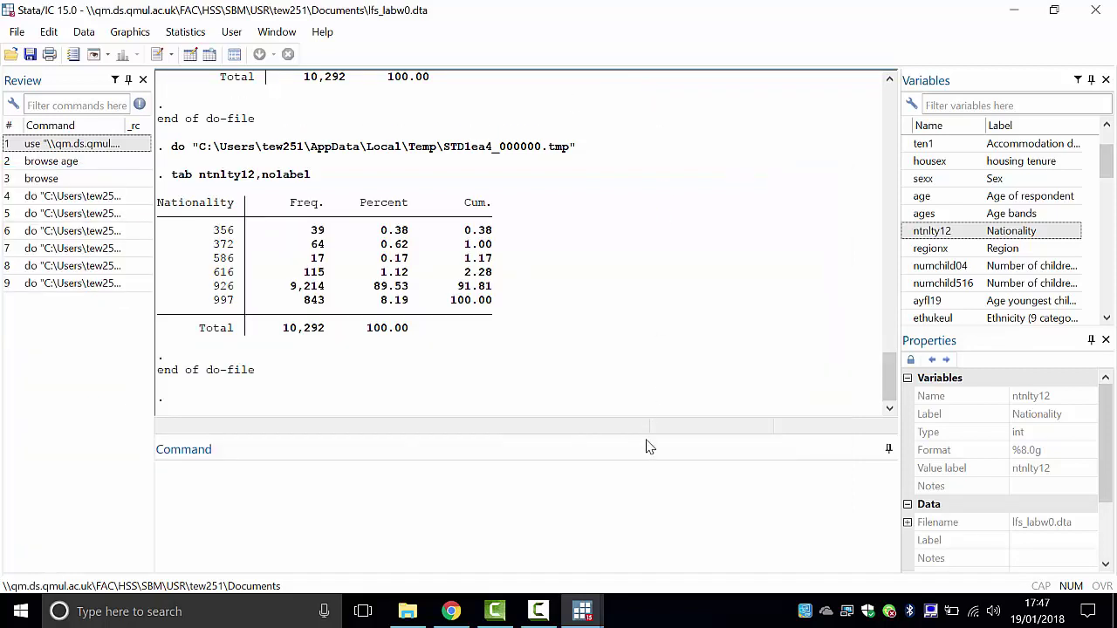
# Enlarge the Results pane and scroll to compare the labelled and numeric ntnlty12 tables.
pyautogui.moveTo(647, 433); pyautogui.dragTo(642, 523)
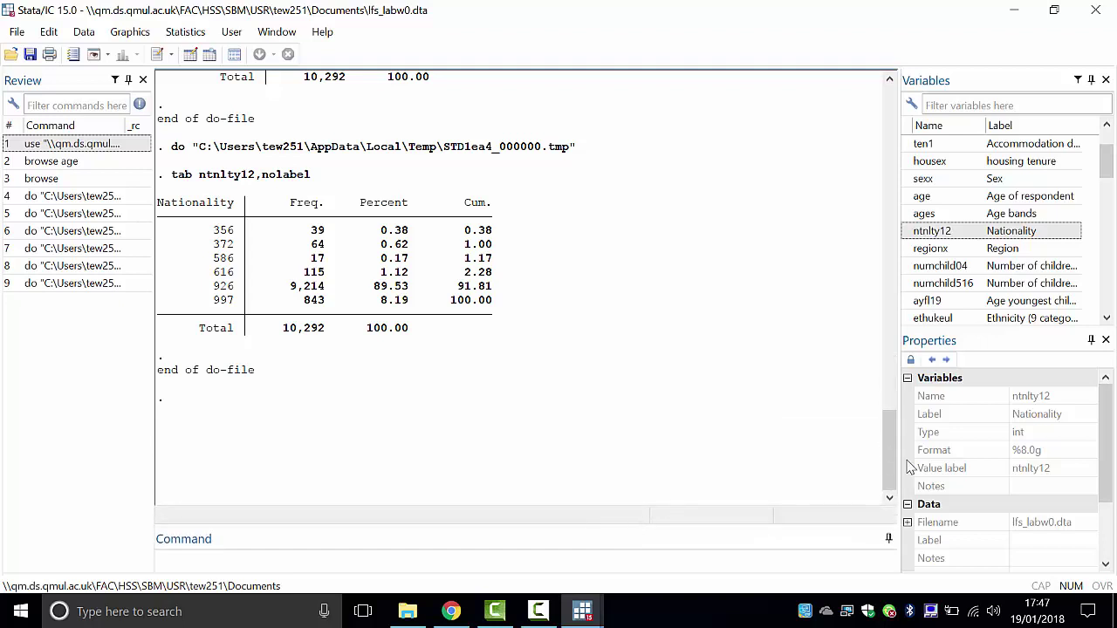
pyautogui.scroll(4, 885, 445)
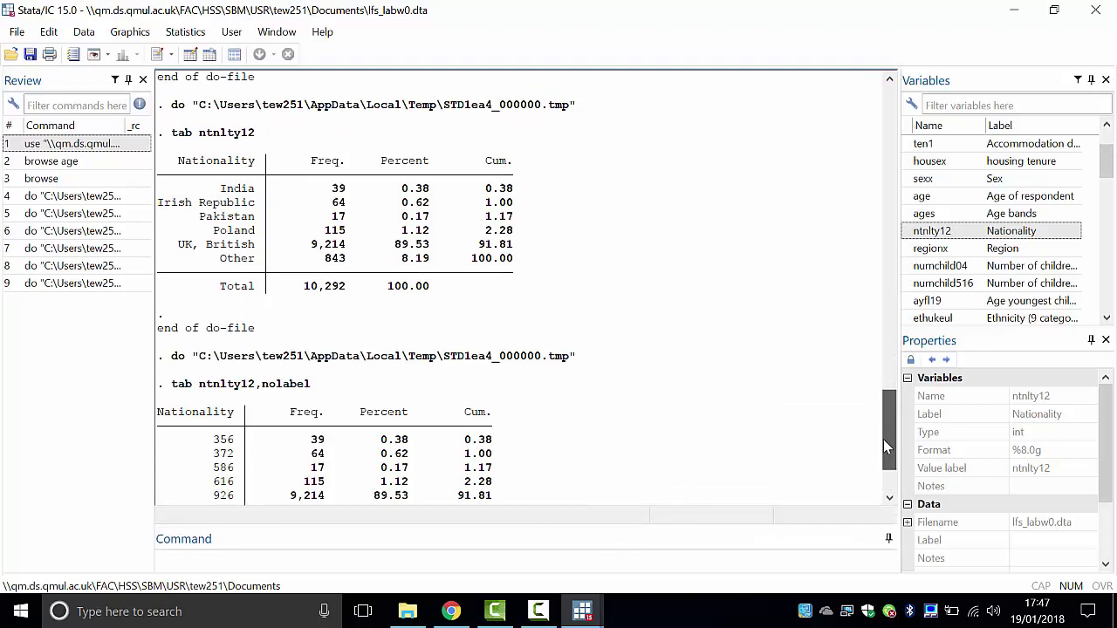
pyautogui.scroll(-1, 883, 447)
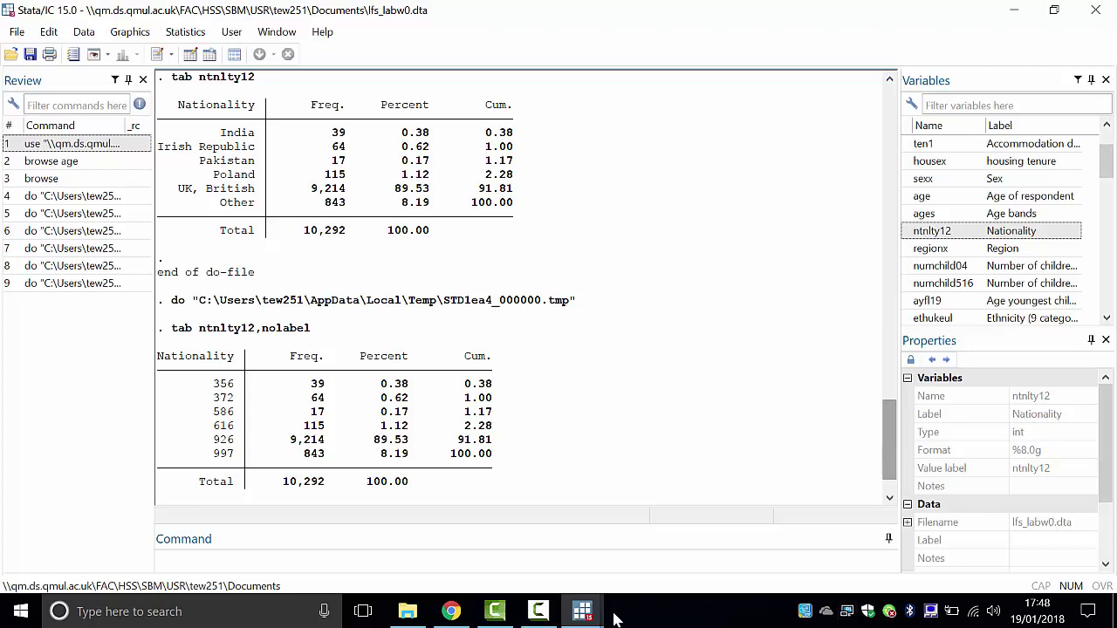
# Bring the do-file editor back and add blank lines below tab ntnlty12,nolabel.
pyautogui.moveTo(581, 610)
pyautogui.click(666, 581)
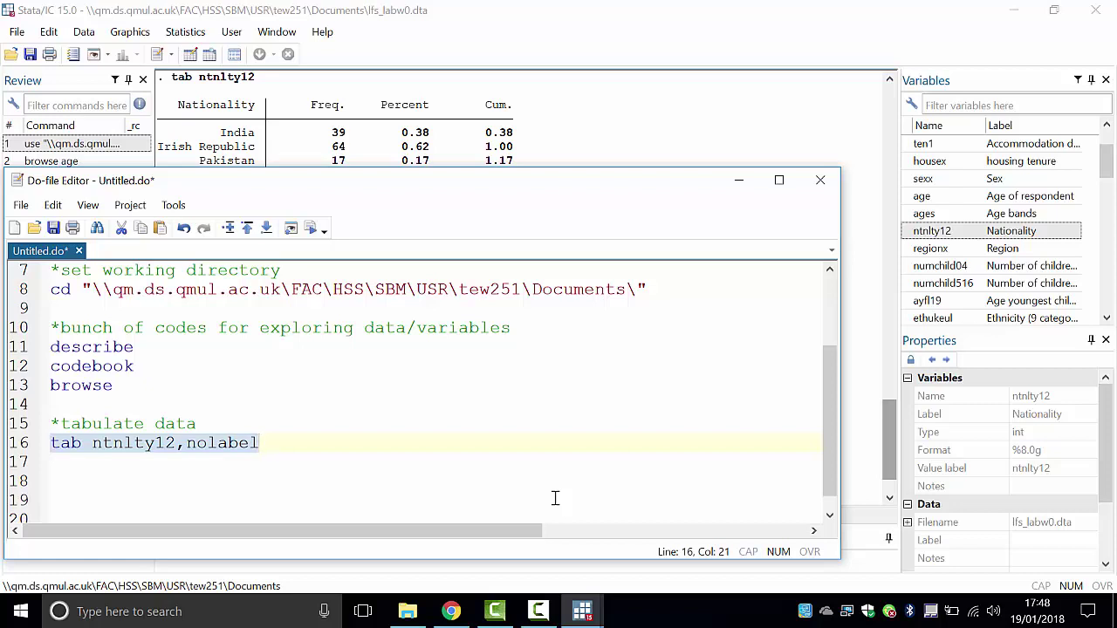
pyautogui.click(473, 482)
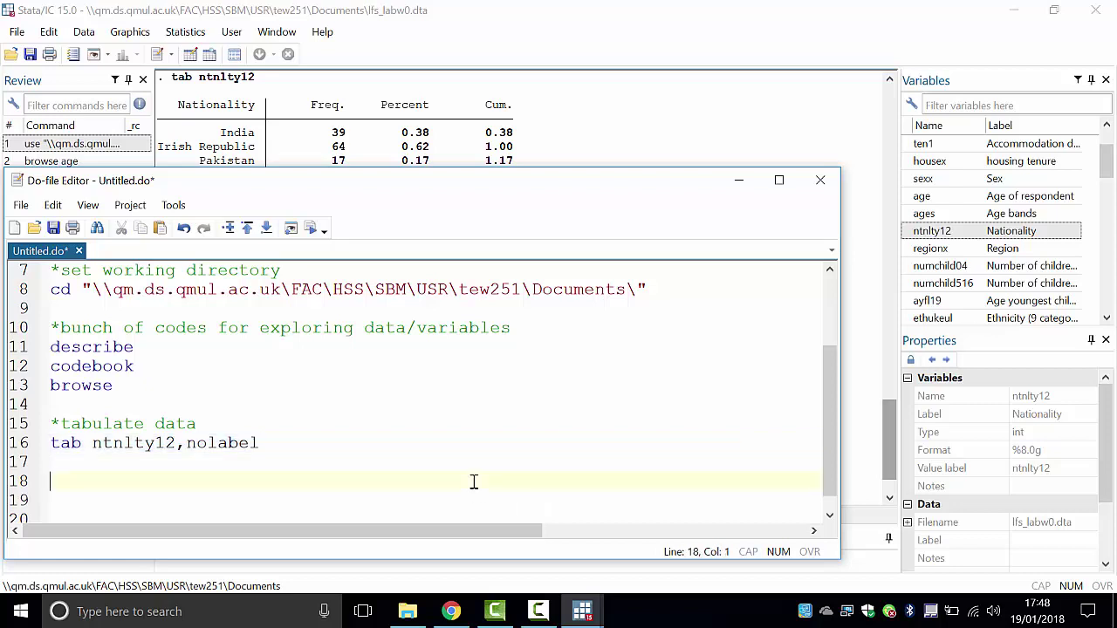
pyautogui.press('Down')
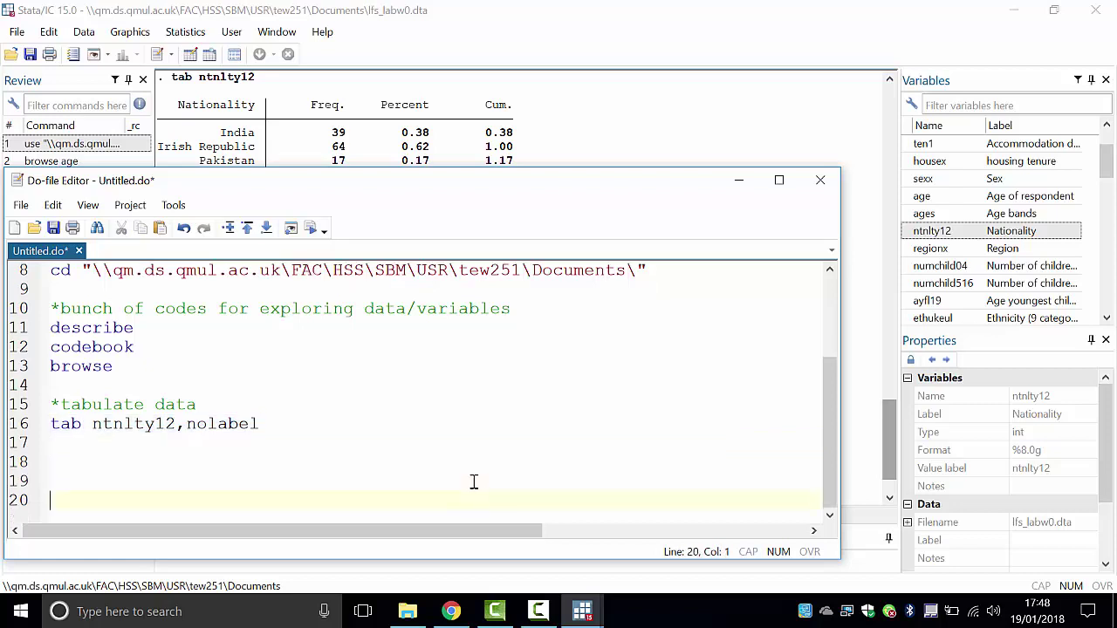
pyautogui.press('Up')
pyautogui.press('Up')
pyautogui.press('Return')
pyautogui.press('Return')
pyautogui.press('Return')
pyautogui.press('Return')
pyautogui.press('Return')
pyautogui.press('Return')
pyautogui.press('Return')
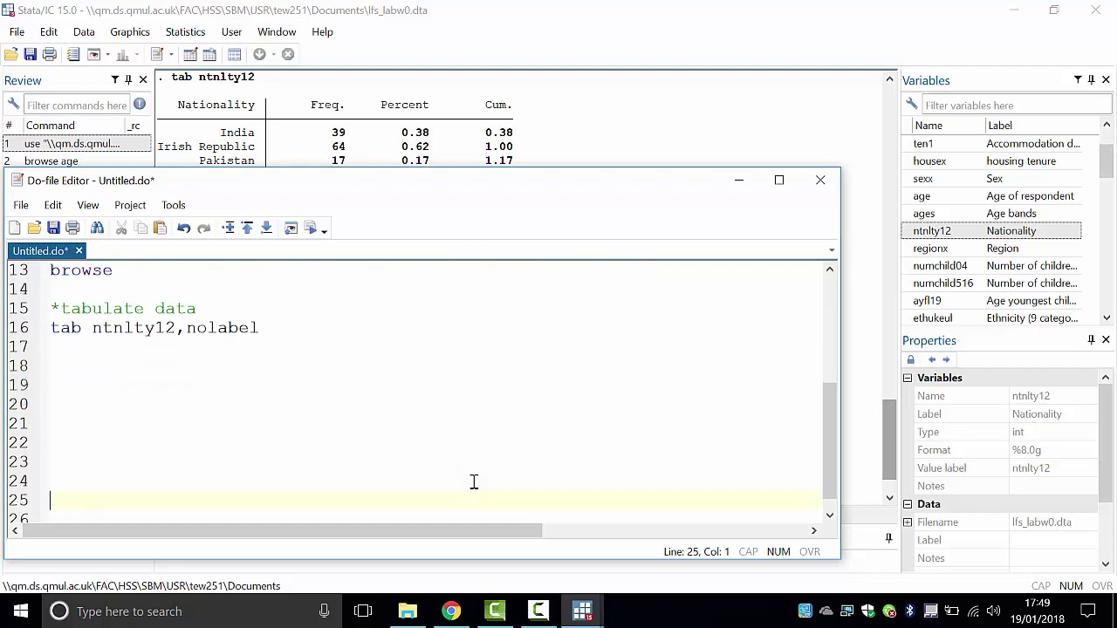
pyautogui.press('Up')
pyautogui.press('Up')
pyautogui.press('Up')
pyautogui.press('Up')
pyautogui.press('Up')
pyautogui.press('Up')
# Write the comment *recode "ntnlty12" to a new variable called "uknat" and begin a recode line beneath.
pyautogui.write('*')
pyautogui.write('creat')
pyautogui.press('BackSpace')
pyautogui.press('BackSpace')
pyautogui.press('BackSpace')
pyautogui.press('BackSpace')
pyautogui.press('BackSpace')
pyautogui.write('recode ntnl')
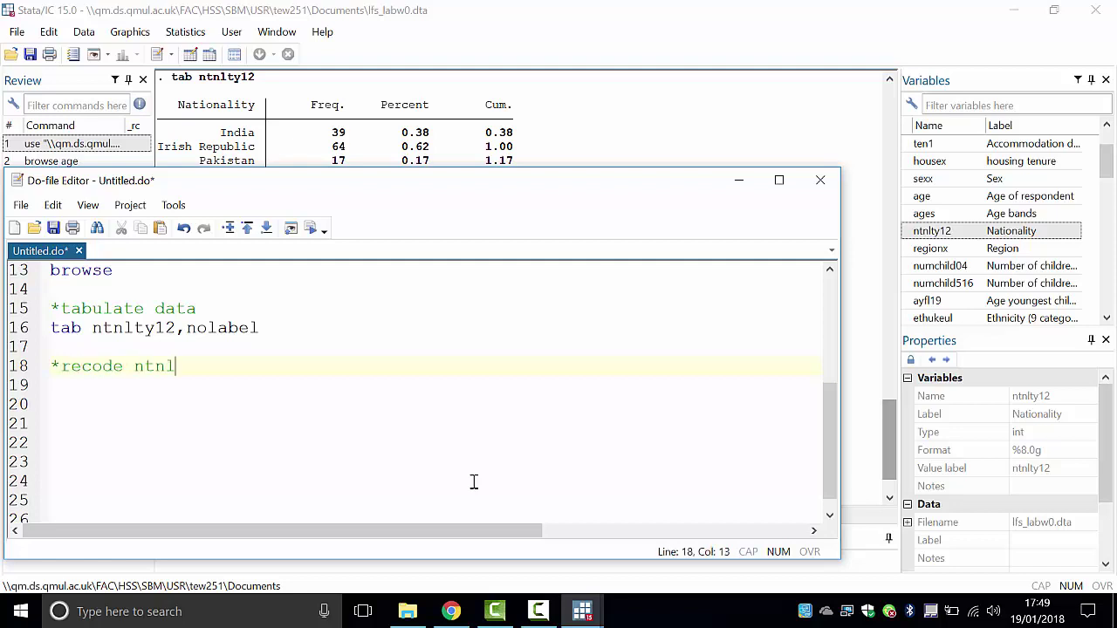
pyautogui.write('ty12 to a new va')
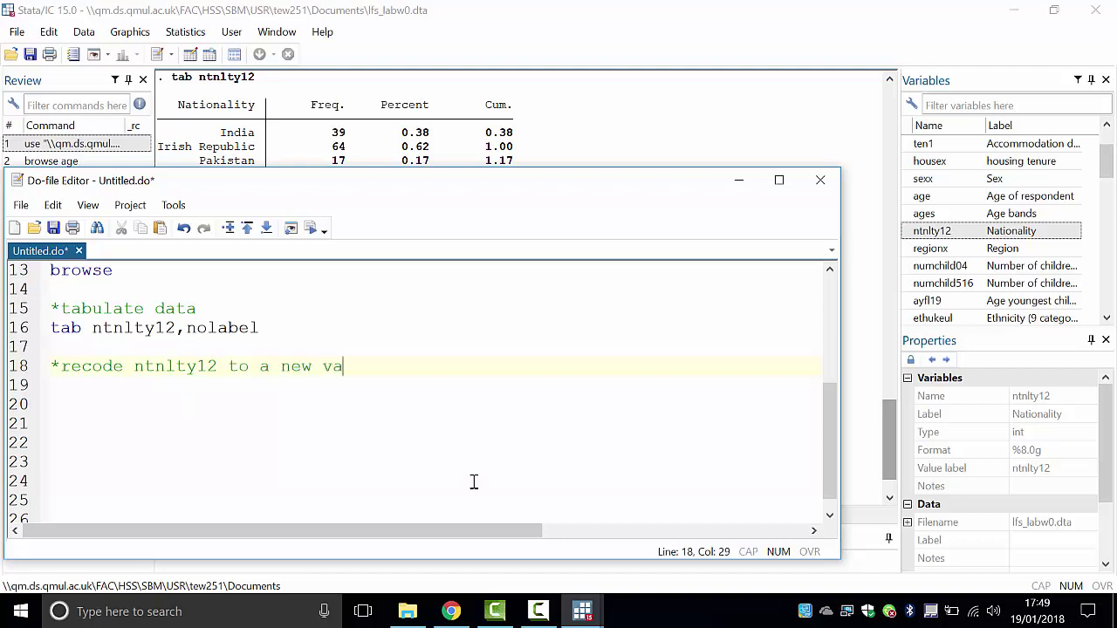
pyautogui.write('riable called ')
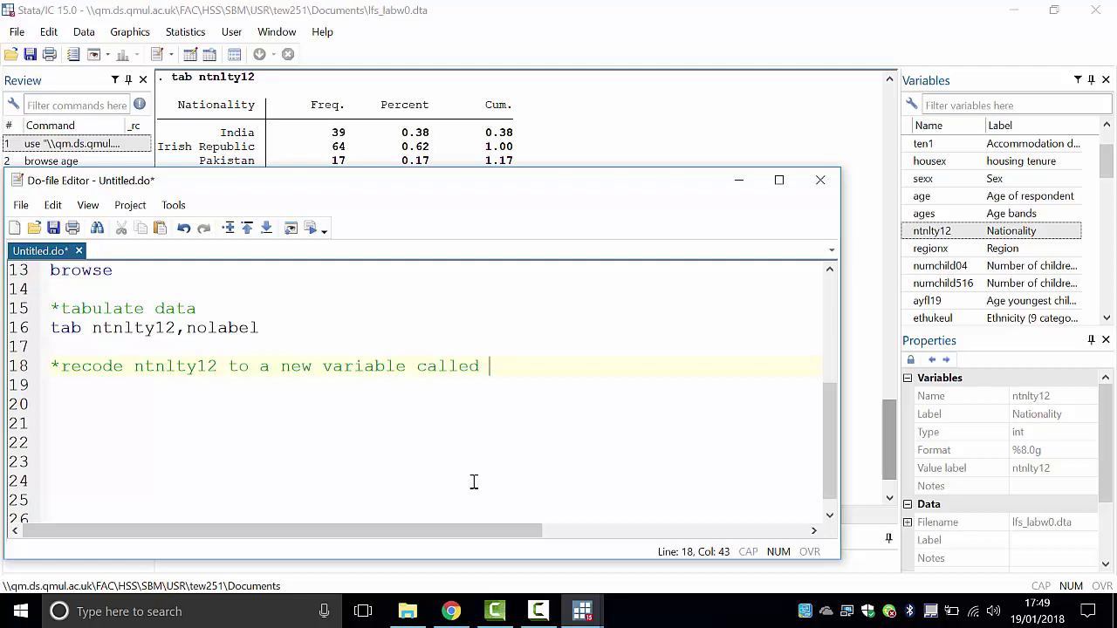
pyautogui.write('uknat')
pyautogui.press('Left')
pyautogui.press('Left')
pyautogui.press('Left')
pyautogui.press('Left')
pyautogui.press('Left')
pyautogui.write('"')
pyautogui.press('Right')
pyautogui.press('Right')
pyautogui.press('Right')
pyautogui.press('Right')
pyautogui.write('"')
pyautogui.press('Left')
pyautogui.press('Left')
pyautogui.press('Left')
pyautogui.press('Left')
pyautogui.press('Left')
pyautogui.press('Left')
pyautogui.press('Left')
pyautogui.press('Left')
pyautogui.press('Left')
pyautogui.press('Left')
pyautogui.press('Left')
pyautogui.press('Left')
pyautogui.press('Left')
pyautogui.press('Left')
pyautogui.press('Left')
pyautogui.press('Left')
pyautogui.press('Left')
pyautogui.press('Left')
pyautogui.press('Left')
pyautogui.press('Left')
pyautogui.press('Left')
pyautogui.press('Left')
pyautogui.press('Left')
pyautogui.press('Left')
pyautogui.press('Left')
pyautogui.press('Left')
pyautogui.press('Left')
pyautogui.press('Left')
pyautogui.press('Left')
pyautogui.press('Left')
pyautogui.press('Left')
pyautogui.press('Left')
pyautogui.press('Left')
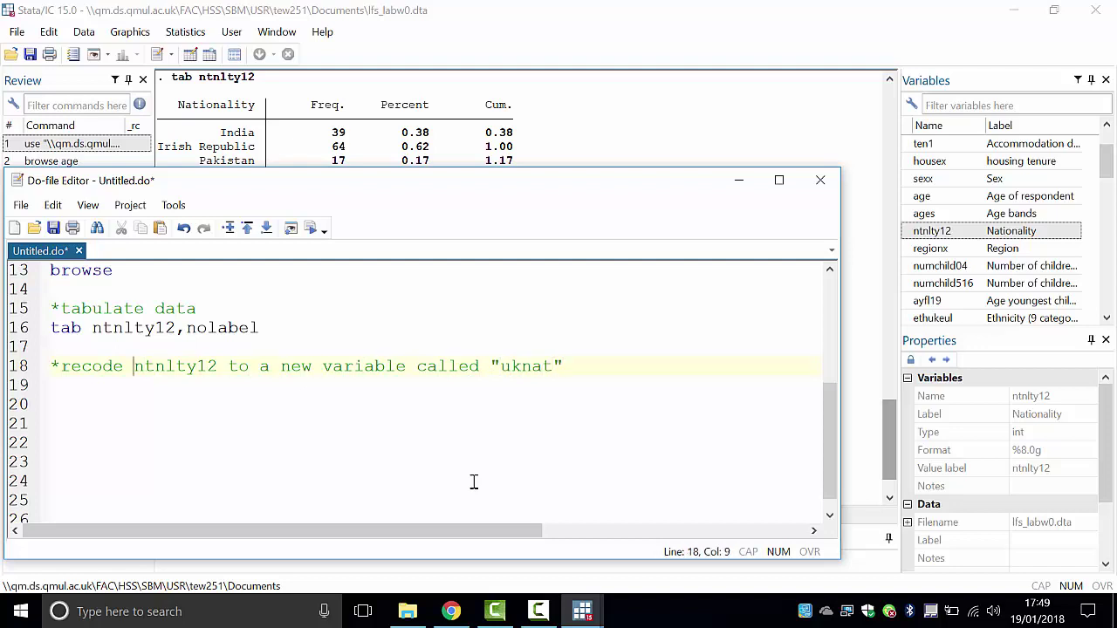
pyautogui.write('"')
pyautogui.press('Right')
pyautogui.press('Right')
pyautogui.press('Right')
pyautogui.press('Right')
pyautogui.press('Right')
pyautogui.press('Right')
pyautogui.press('Right')
pyautogui.press('Right')
pyautogui.write('"')
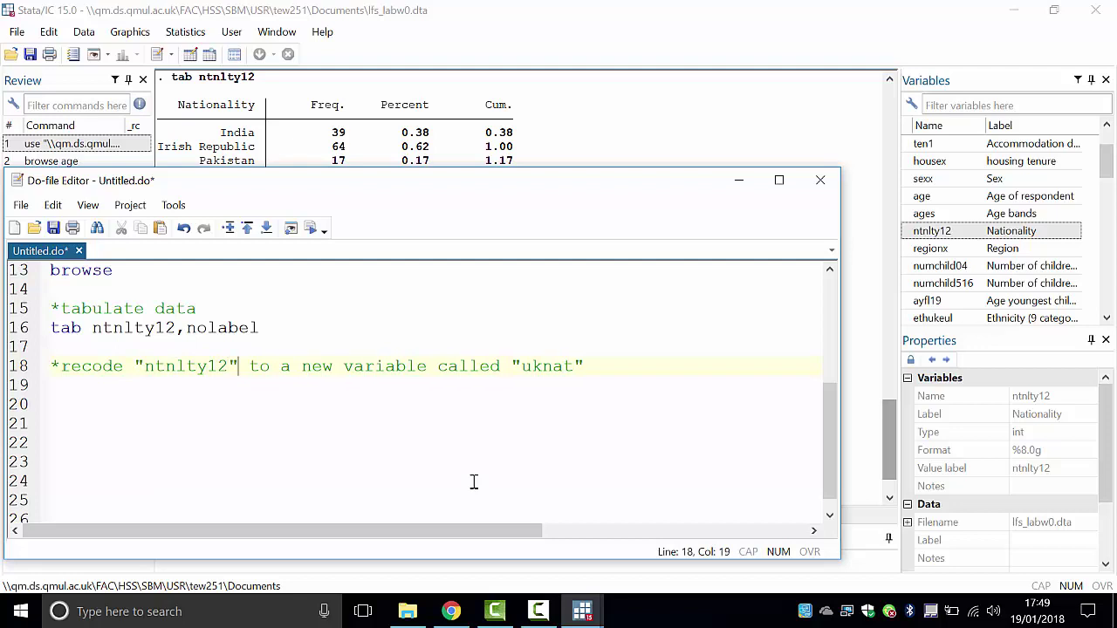
pyautogui.press('Down')
pyautogui.write('recode')
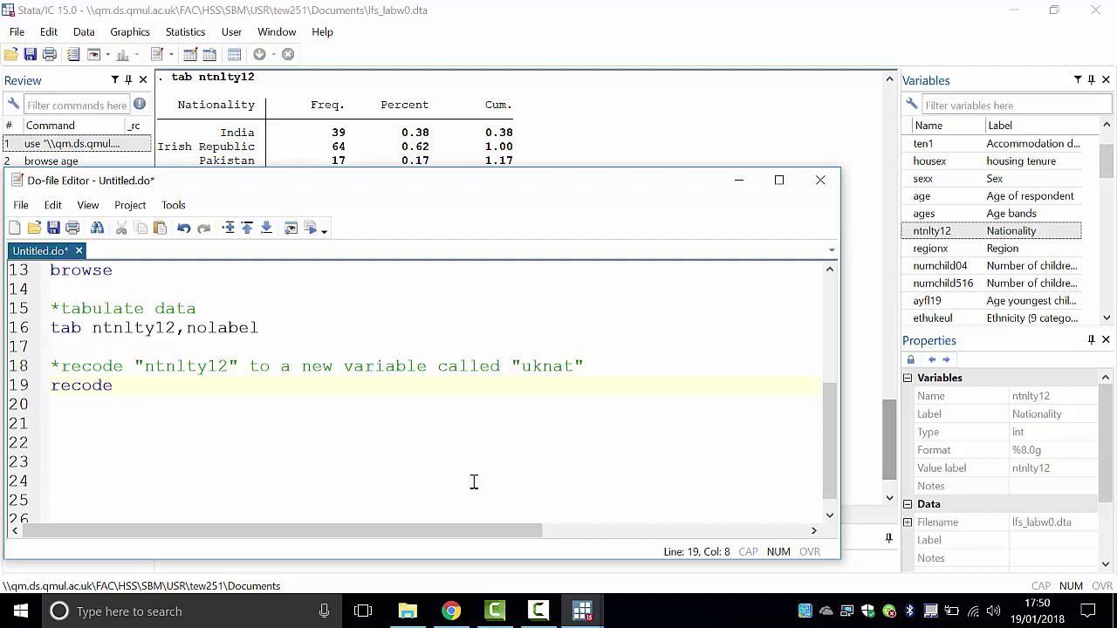
pyautogui.write('ntnlty')
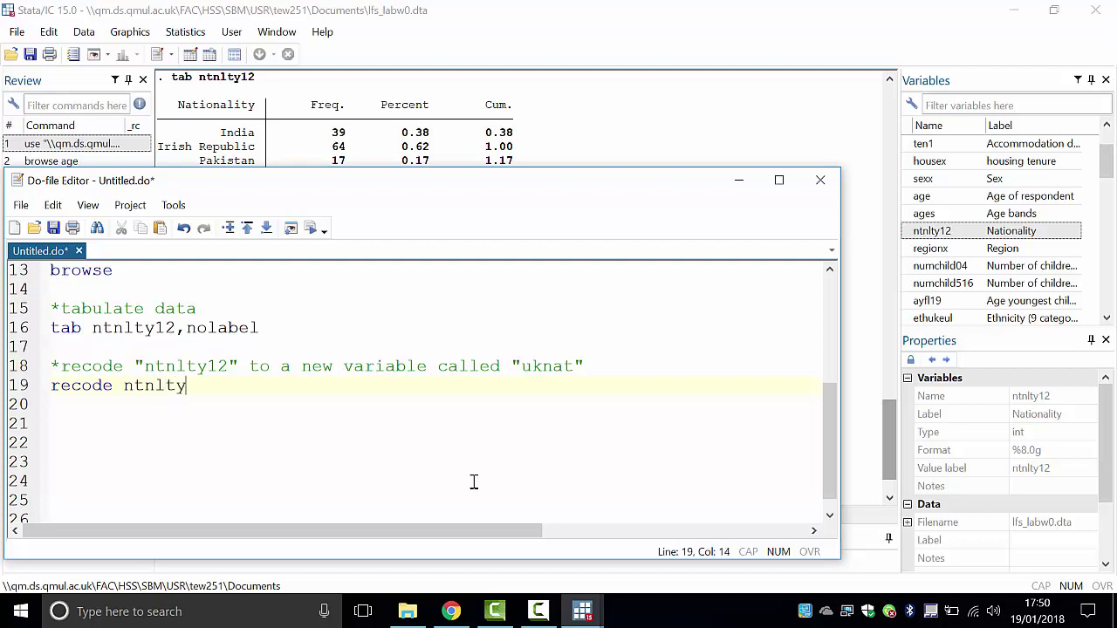
pyautogui.write('12(')
pyautogui.moveTo(212, 184); pyautogui.dragTo(491, 166)
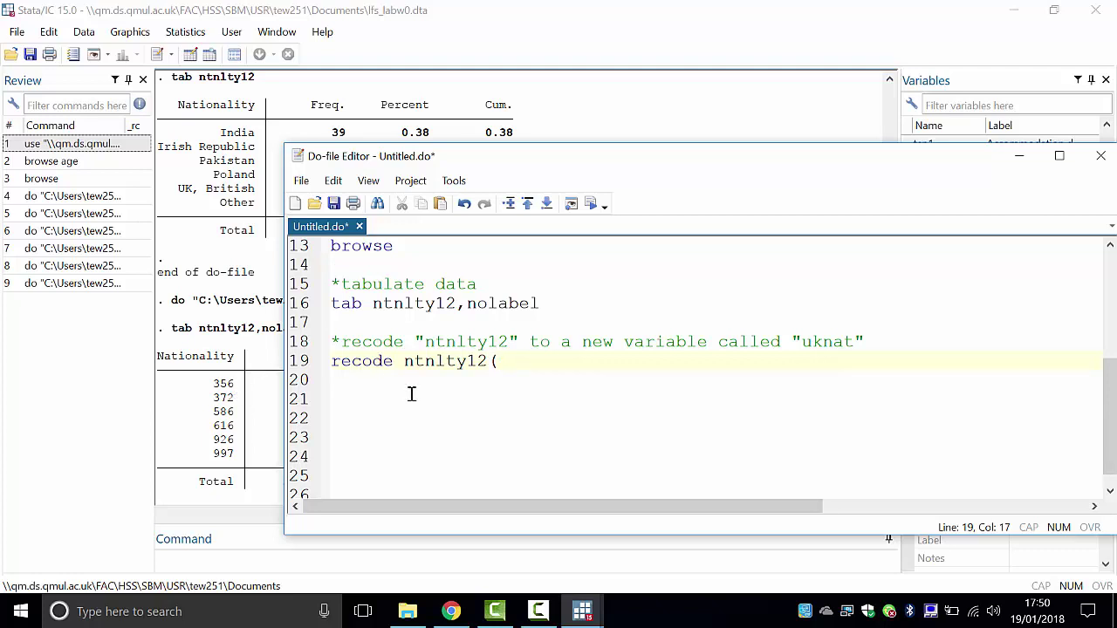
pyautogui.write('356 372')
pyautogui.write('586')
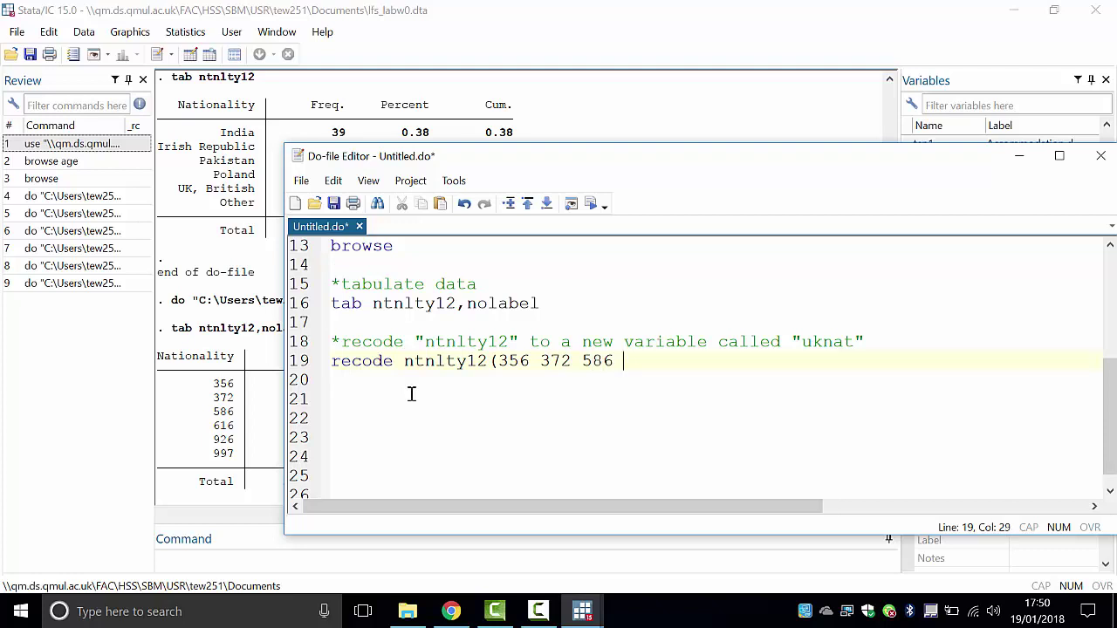
pyautogui.write(' 616')
pyautogui.write('997=0')
pyautogui.write('"N')
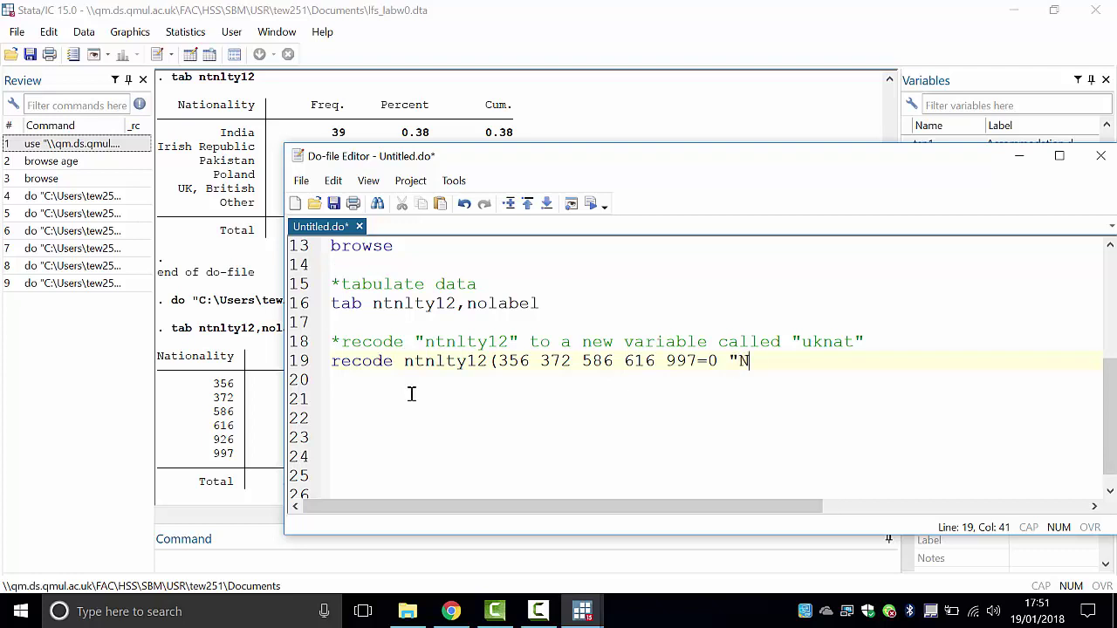
pyautogui.write('on-UK')
pyautogui.write('"')
pyautogui.press('Left')
pyautogui.write('nationals')
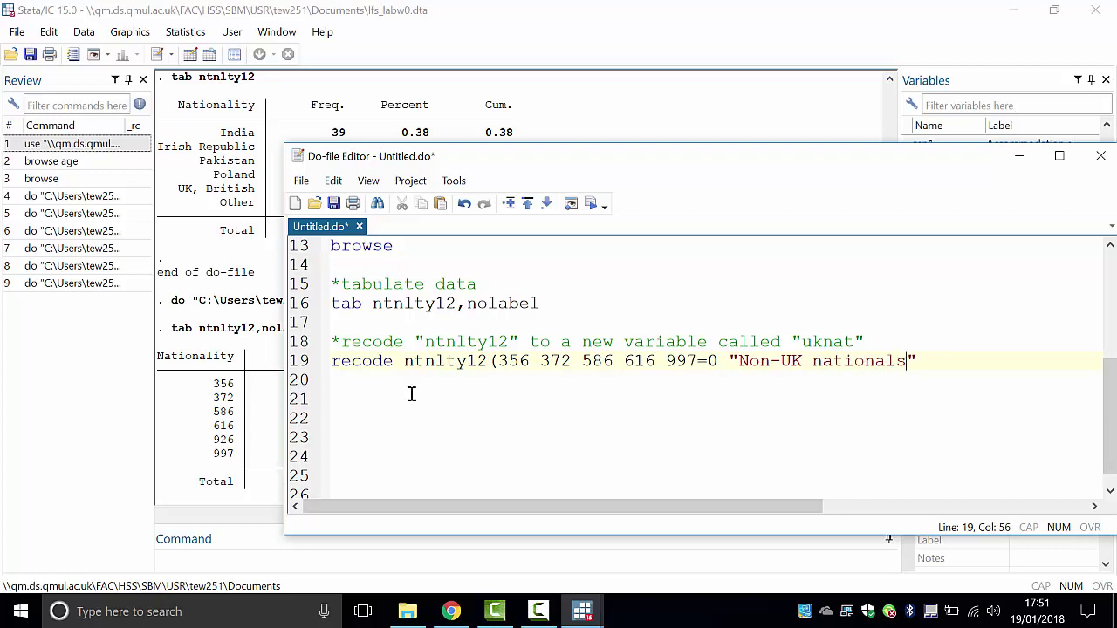
pyautogui.press('BackSpace')
pyautogui.press('BackSpace')
pyautogui.press('BackSpace')
pyautogui.press('BackSpace')
pyautogui.press('BackSpace')
pyautogui.press('BackSpace')
pyautogui.press('BackSpace')
pyautogui.press('BackSpace')
pyautogui.press('BackSpace')
pyautogui.press('BackSpace')
pyautogui.press('Right')
pyautogui.write(')')
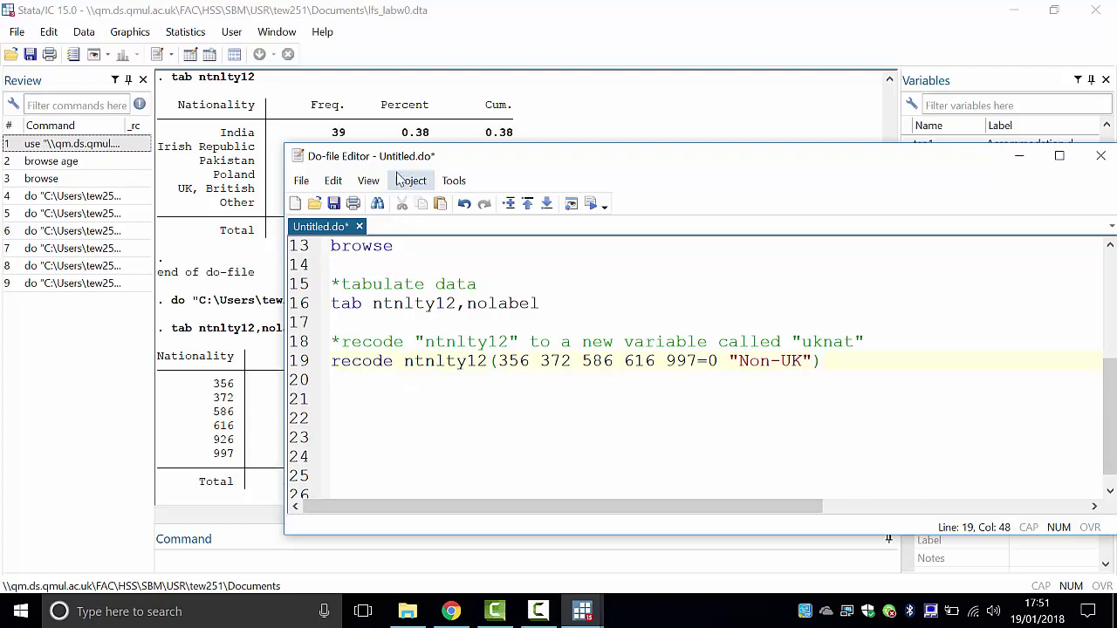
# Zoom the do-file text in twice and move the editor window left.
pyautogui.click(368, 180)
pyautogui.moveTo(419, 224)
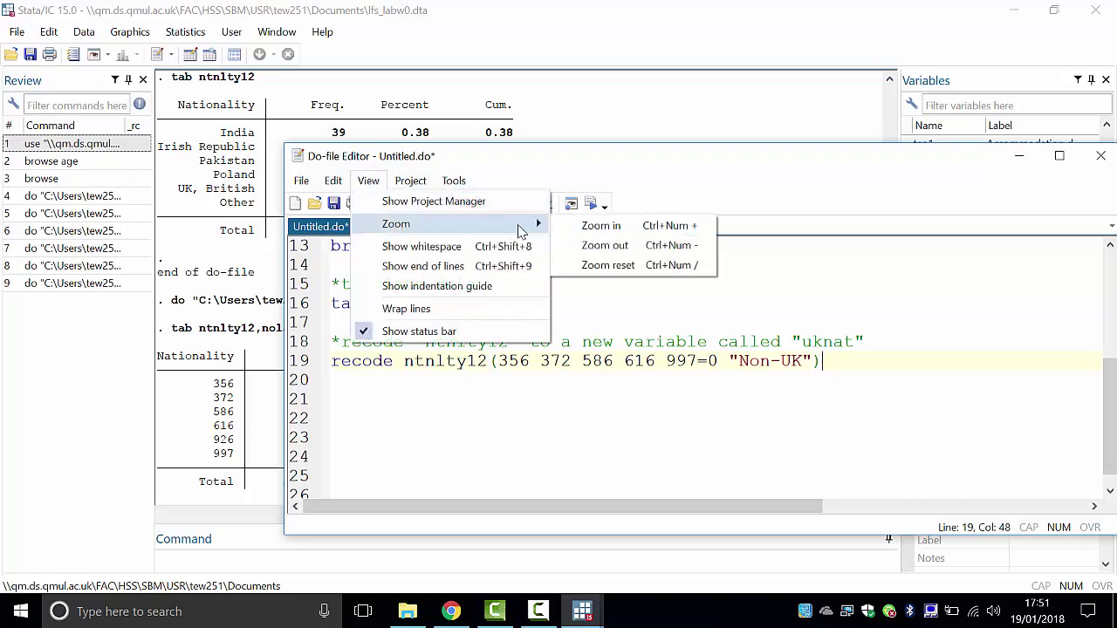
pyautogui.click(598, 226)
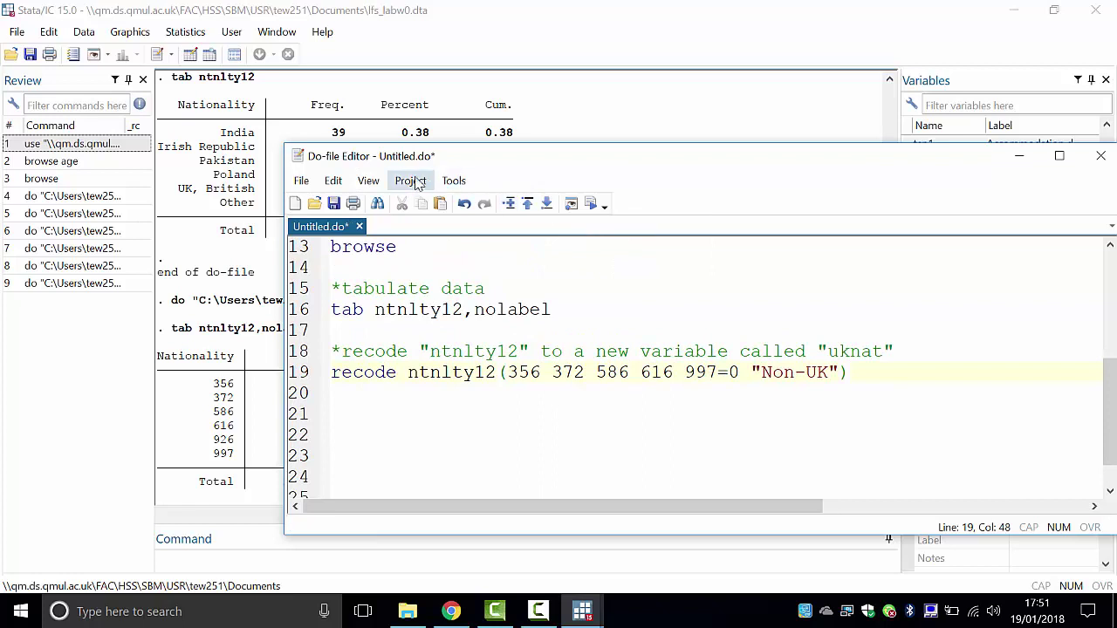
pyautogui.click(382, 185)
pyautogui.moveTo(488, 225)
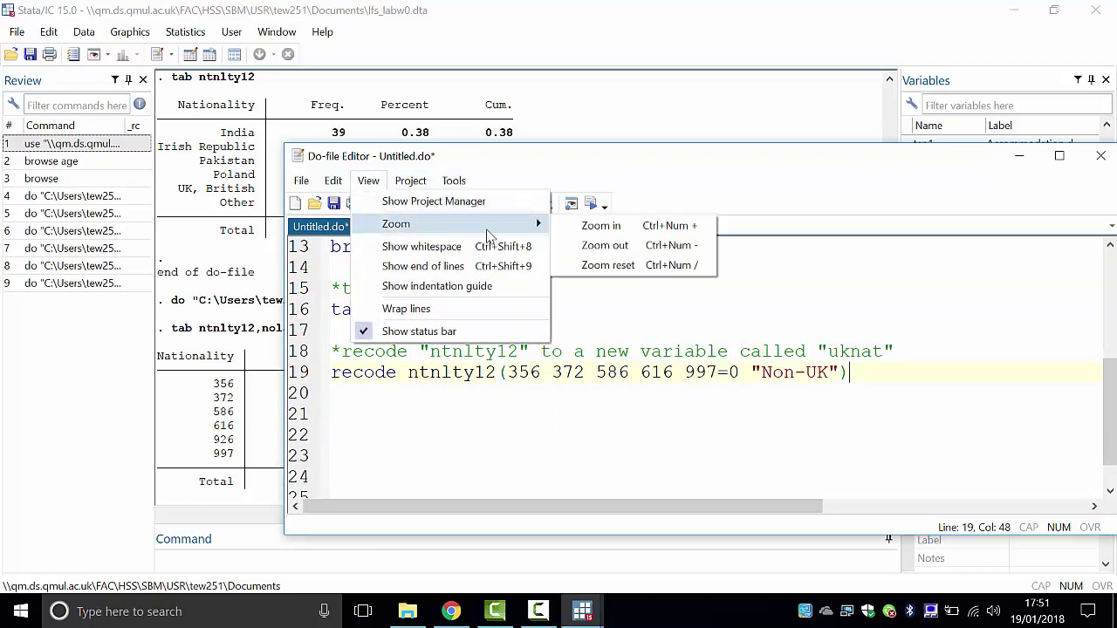
pyautogui.click(598, 226)
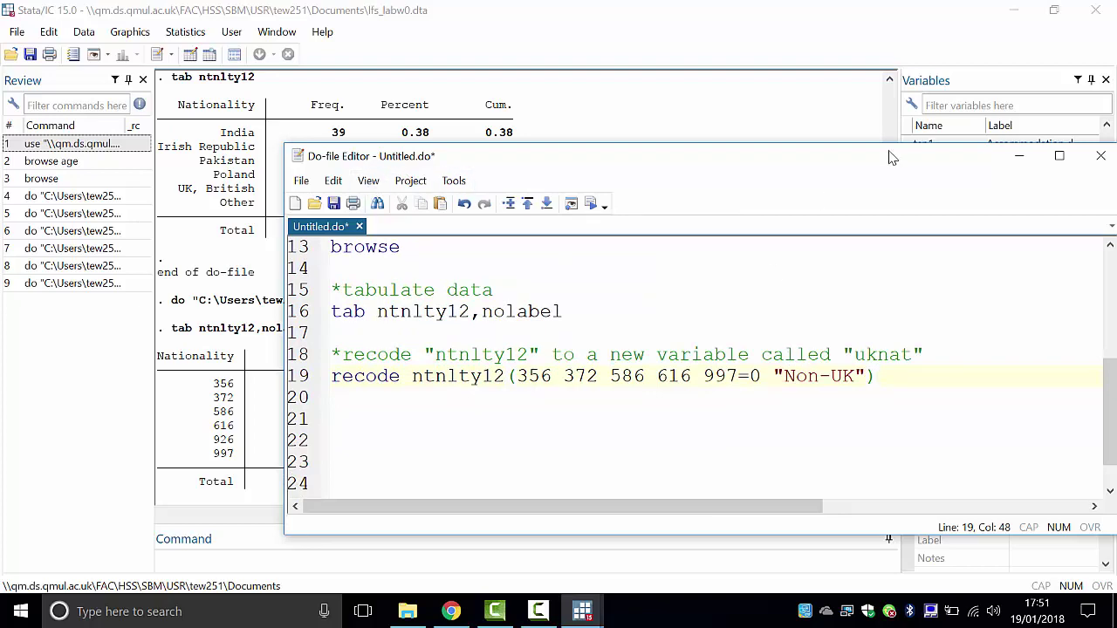
pyautogui.moveTo(883, 156); pyautogui.dragTo(731, 140)
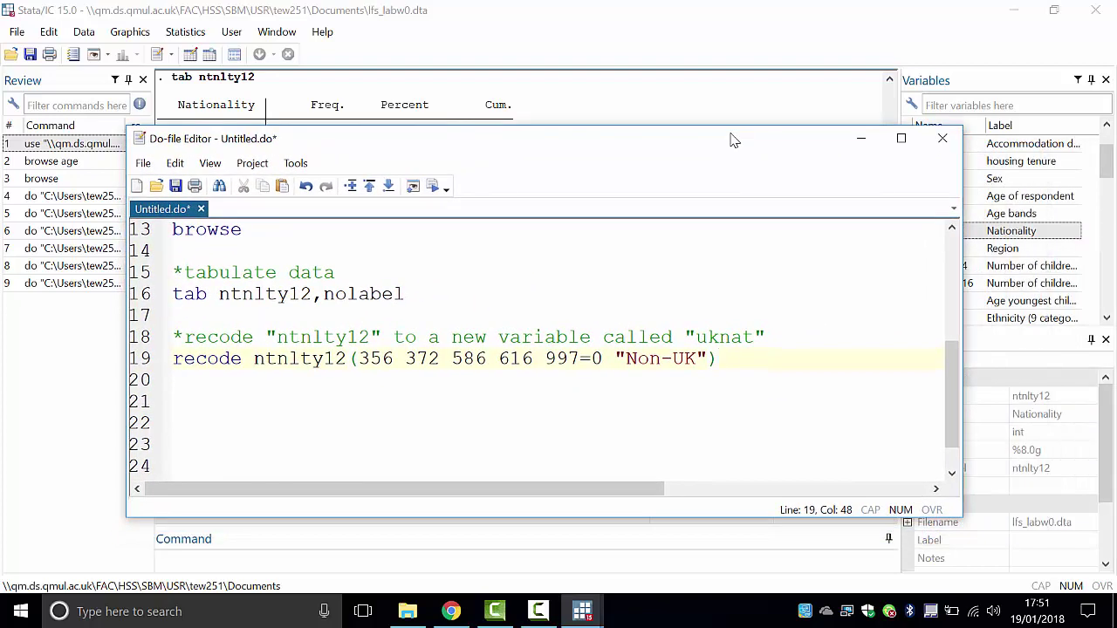
# Add the rule (926=1 "UK nationals") to the recode line.
pyautogui.write('()')
pyautogui.press('Left')
pyautogui.write('99')
pyautogui.press('BackSpace')
pyautogui.write('26=1 "B')
pyautogui.press('BackSpace')
pyautogui.write('UK nationals')
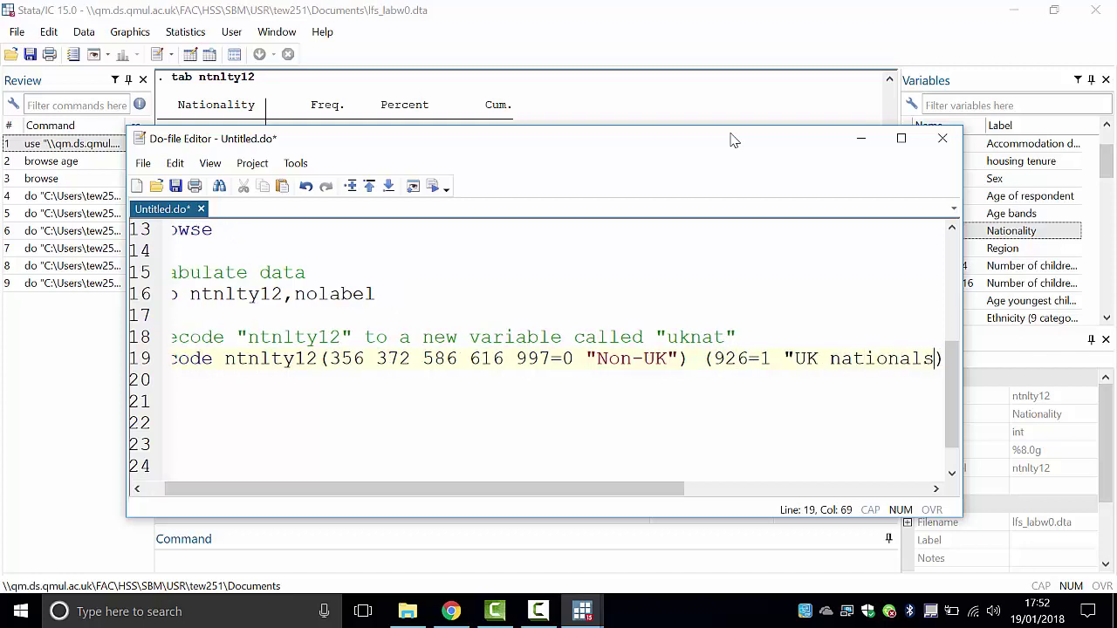
pyautogui.write('"')
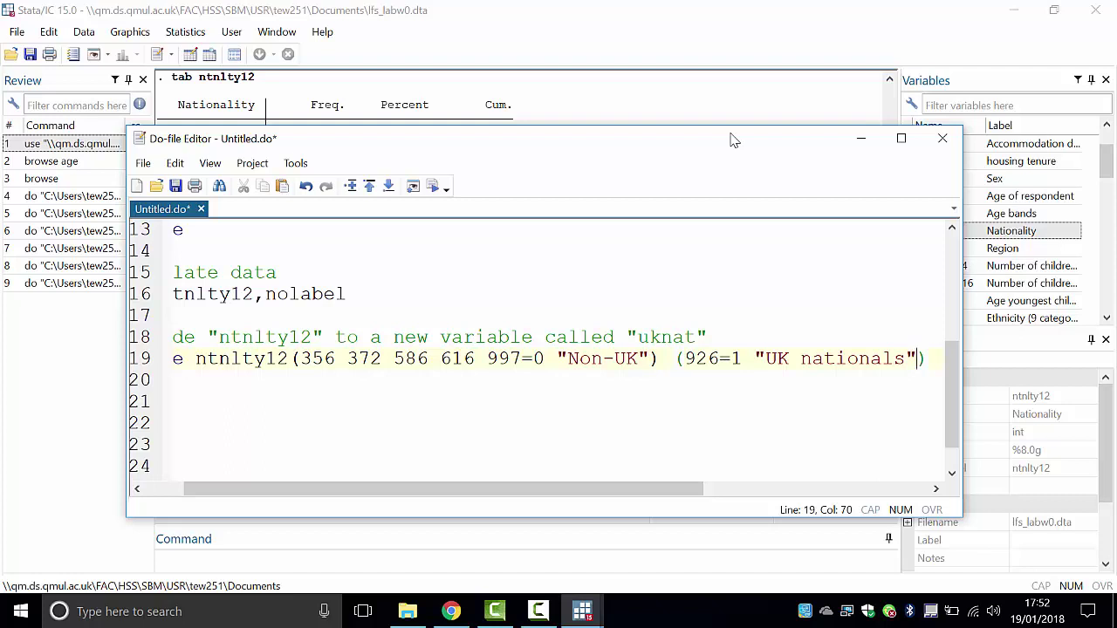
pyautogui.press('Right')
# Finish the recode command with , generate (uknat).
pyautogui.write(',')
pyautogui.moveTo(608, 493); pyautogui.dragTo(689, 494)
pyautogui.write('generate')
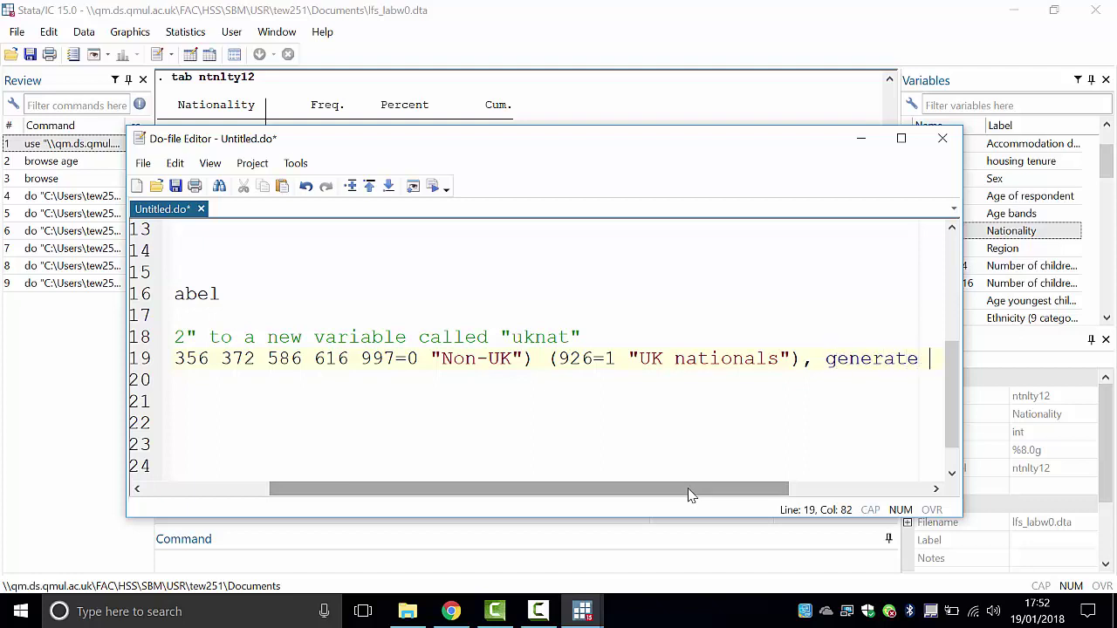
pyautogui.moveTo(689, 495); pyautogui.dragTo(757, 495)
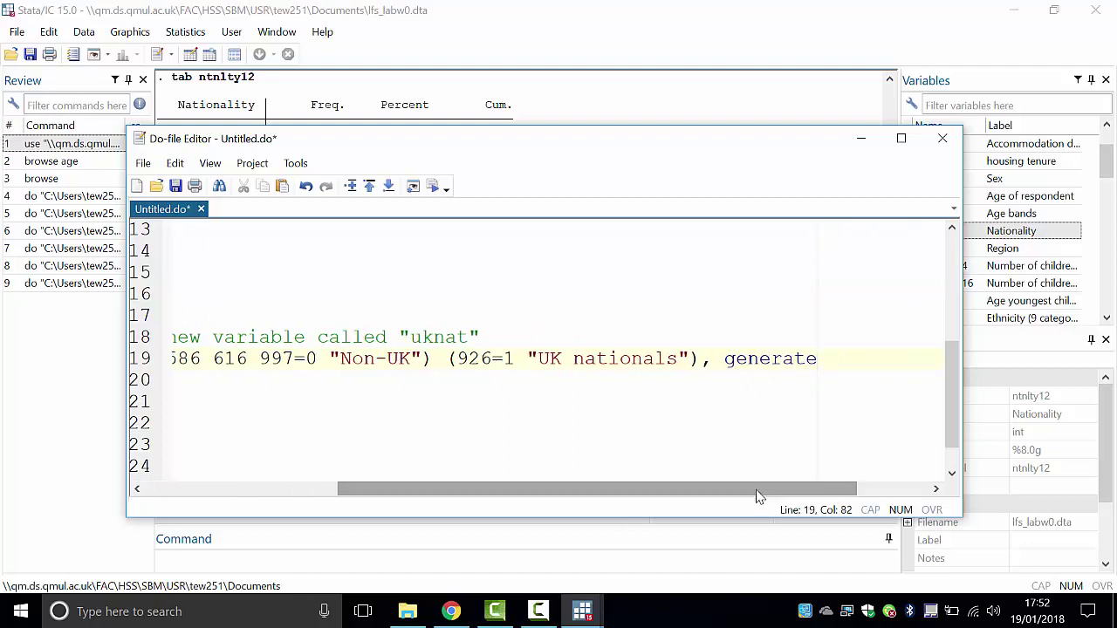
pyautogui.write('(uknat)')
pyautogui.press('Left')
pyautogui.press('Left')
pyautogui.press('Left')
pyautogui.press('Left')
pyautogui.press('Left')
pyautogui.press('Left')
pyautogui.press('Left')
pyautogui.press('Left')
pyautogui.press('Left')
pyautogui.press('Left')
pyautogui.press('Left')
pyautogui.press('Left')
pyautogui.press('Left')
pyautogui.press('Left')
pyautogui.press('Left')
pyautogui.press('Left')
pyautogui.press('Left')
pyautogui.press('Left')
pyautogui.press('Left')
pyautogui.press('Left')
pyautogui.press('Left')
pyautogui.press('Left')
pyautogui.press('Left')
pyautogui.press('Left')
pyautogui.press('Left')
pyautogui.press('Left')
pyautogui.press('Left')
pyautogui.press('Left')
pyautogui.press('Left')
pyautogui.press('Left')
pyautogui.press('Left')
pyautogui.press('Left')
pyautogui.press('Left')
pyautogui.press('Left')
pyautogui.press('Left')
pyautogui.press('Left')
pyautogui.press('Left')
pyautogui.press('Left')
pyautogui.press('Left')
pyautogui.press('Left')
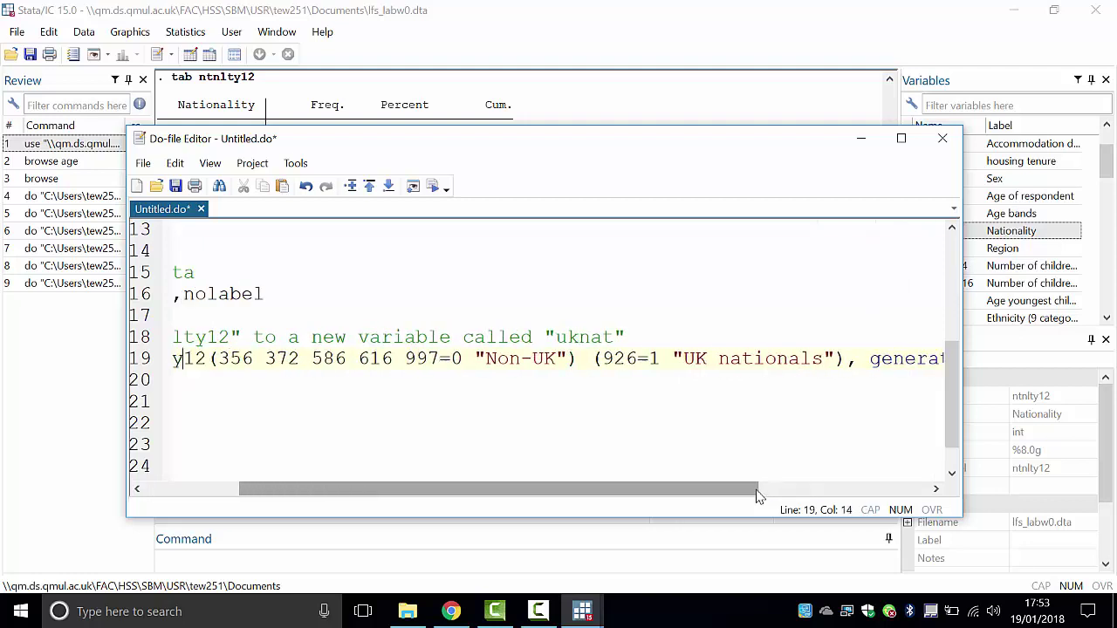
pyautogui.press('Left')
pyautogui.press('Left')
pyautogui.press('Left')
pyautogui.press('Left')
pyautogui.press('Left')
pyautogui.press('Left')
# Go to the start of line 19 and widen the editor to show the full recode line.
pyautogui.press('Right')
pyautogui.press('Right')
pyautogui.press('Right')
pyautogui.press('Right')
pyautogui.press('Right')
pyautogui.press('Right')
pyautogui.press('Right')
pyautogui.press('Right')
pyautogui.press('Right')
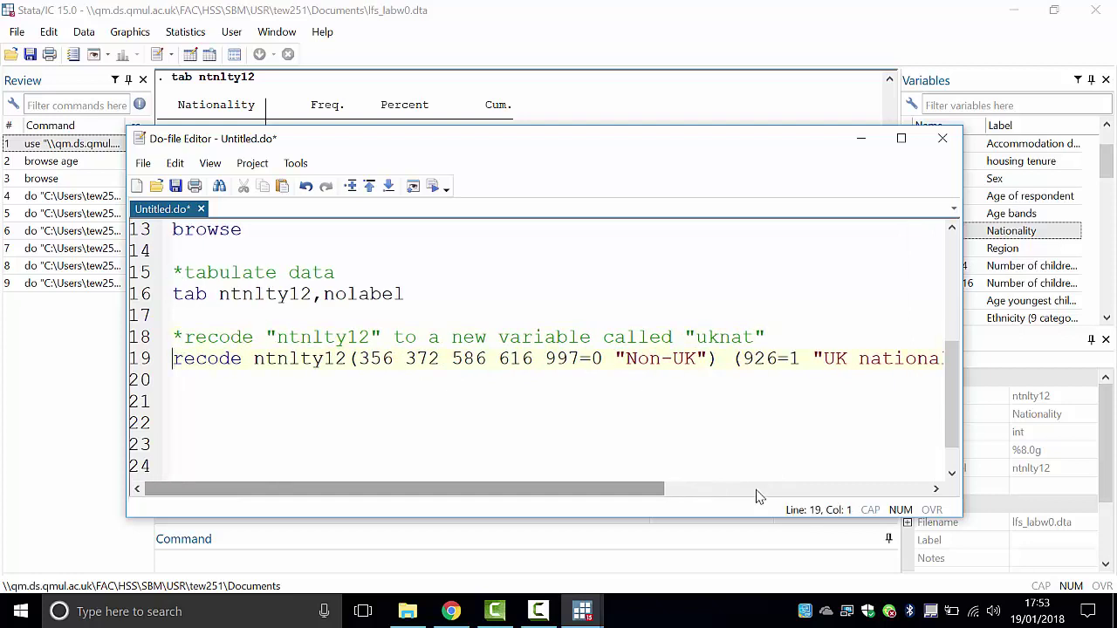
pyautogui.press('Down')
pyautogui.press('Up')
pyautogui.press('Down')
pyautogui.press('Up')
pyautogui.press('Right')
pyautogui.press('Right')
pyautogui.press('Right')
pyautogui.press('Right')
pyautogui.press('Right')
pyautogui.press('Right')
pyautogui.press('Right')
pyautogui.press('Right')
pyautogui.press('Right')
pyautogui.press('Right')
pyautogui.press('Right')
pyautogui.press('Right')
pyautogui.press('Right')
pyautogui.press('Right')
pyautogui.press('Right')
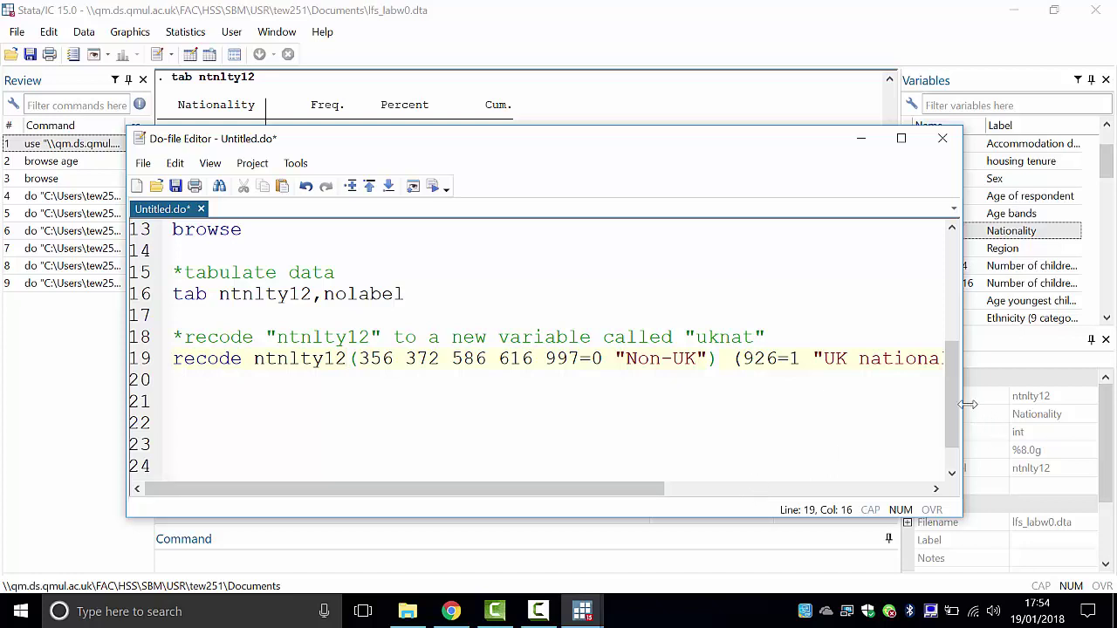
pyautogui.moveTo(967, 404); pyautogui.dragTo(1088, 404)
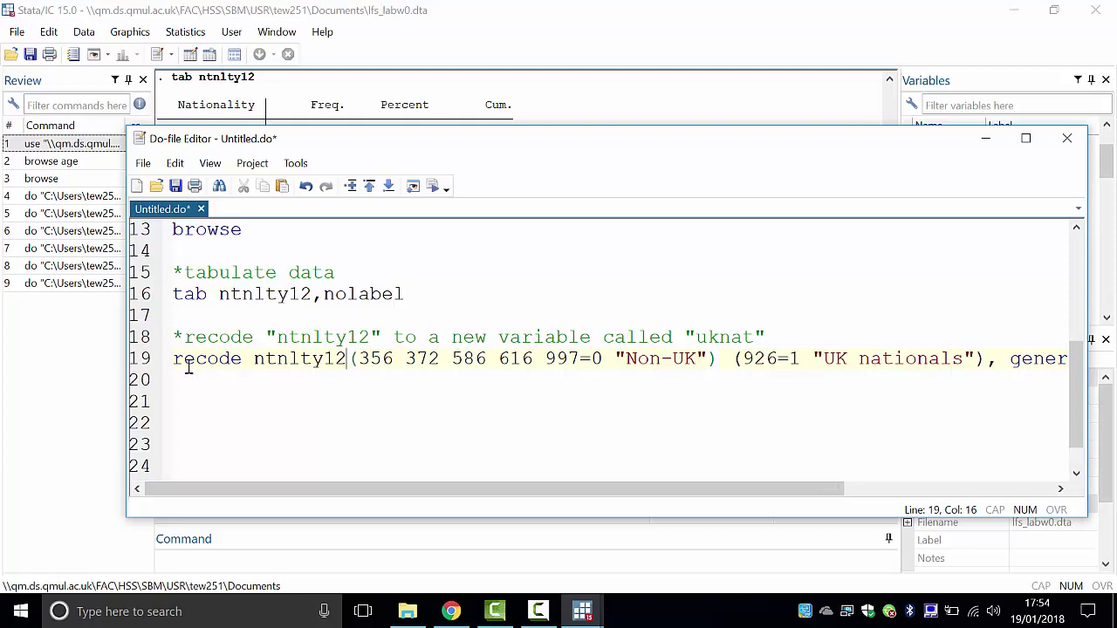
pyautogui.moveTo(245, 365); pyautogui.dragTo(175, 364)
pyautogui.click(241, 368)
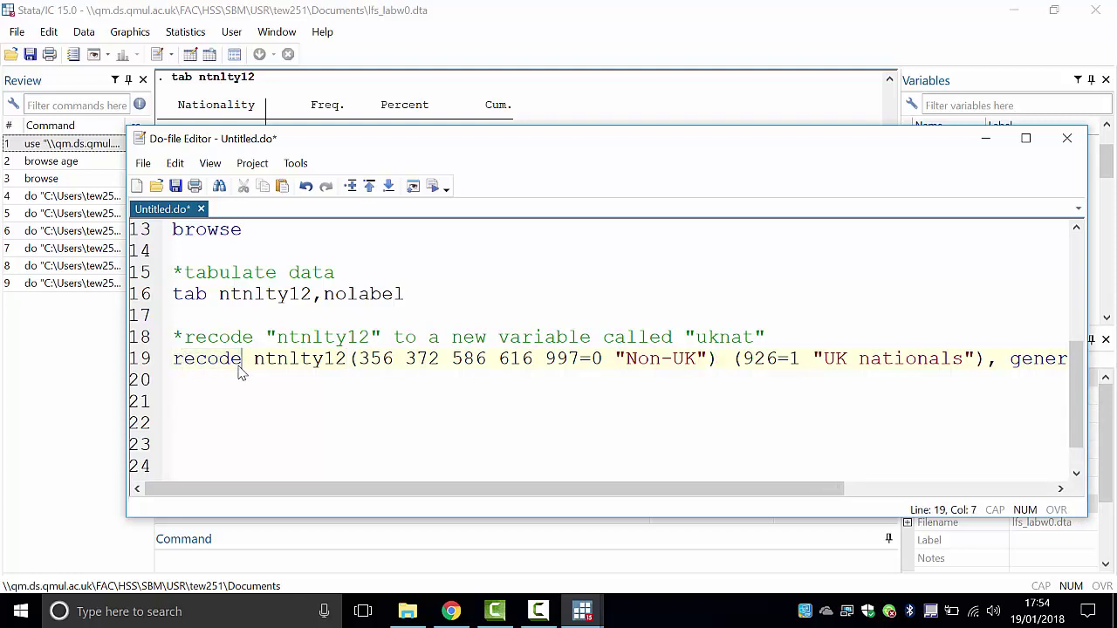
pyautogui.moveTo(253, 358); pyautogui.dragTo(342, 359)
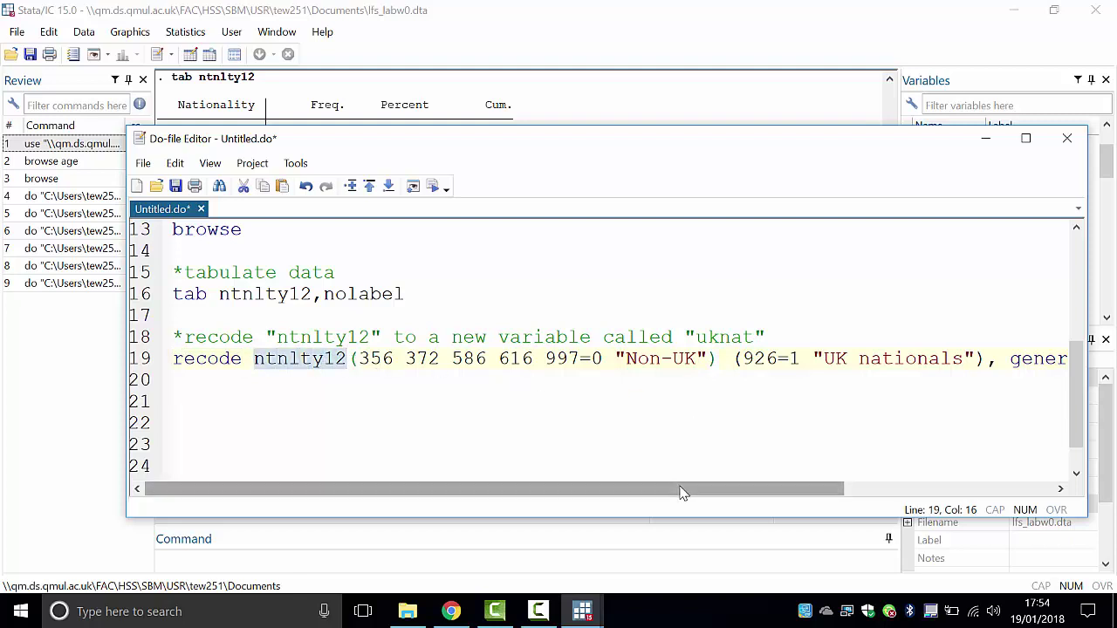
pyautogui.moveTo(679, 491); pyautogui.dragTo(847, 493)
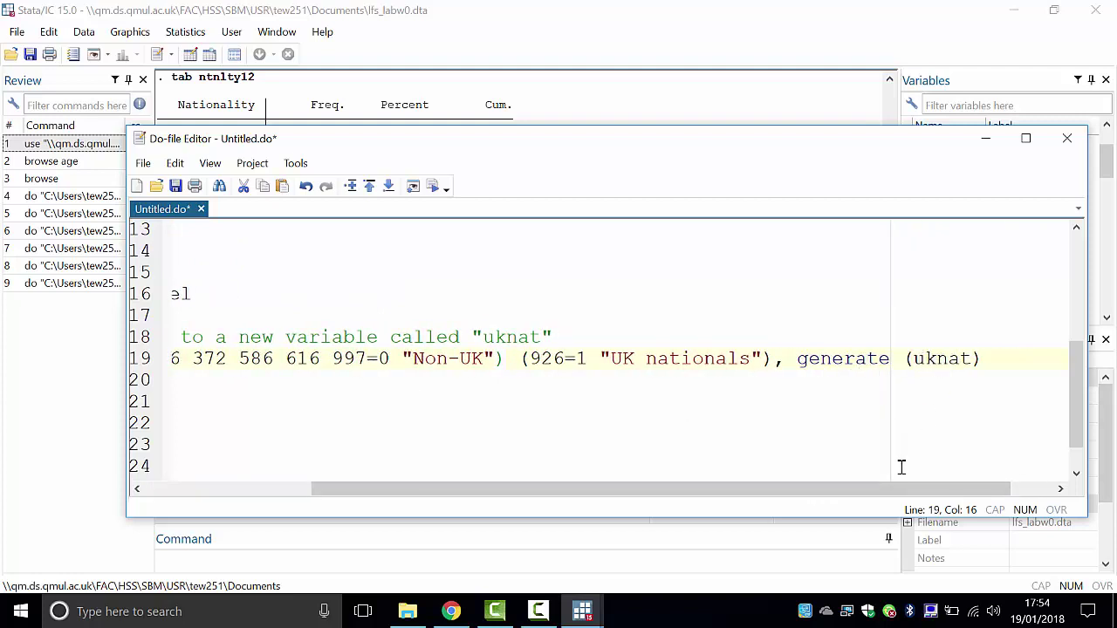
pyautogui.moveTo(887, 491); pyautogui.dragTo(673, 480)
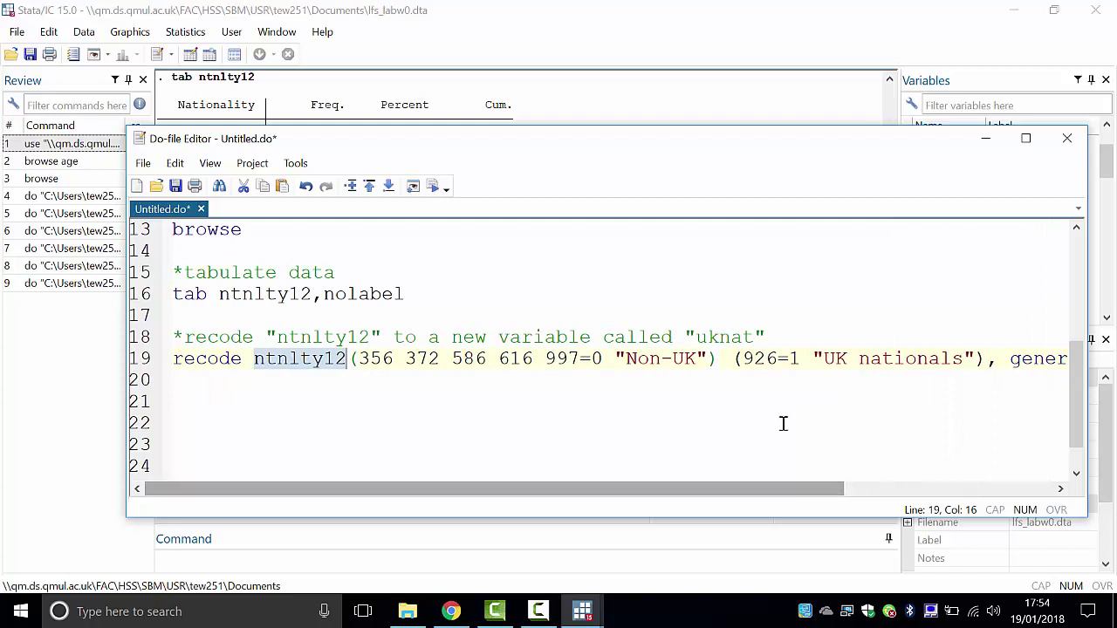
pyautogui.click(580, 358)
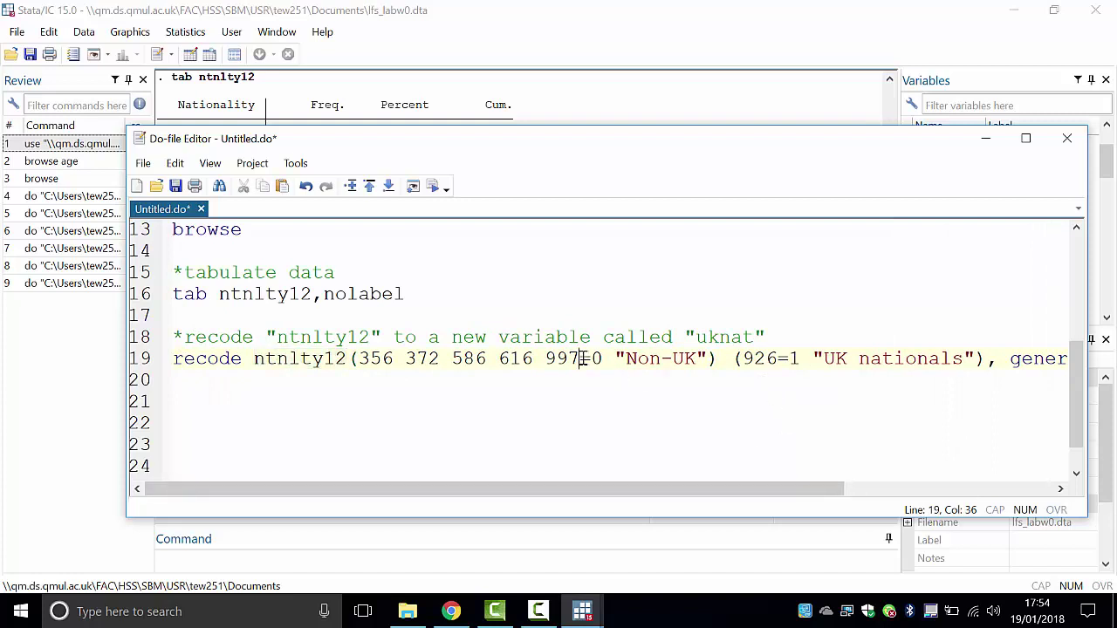
pyautogui.moveTo(580, 359); pyautogui.dragTo(356, 360)
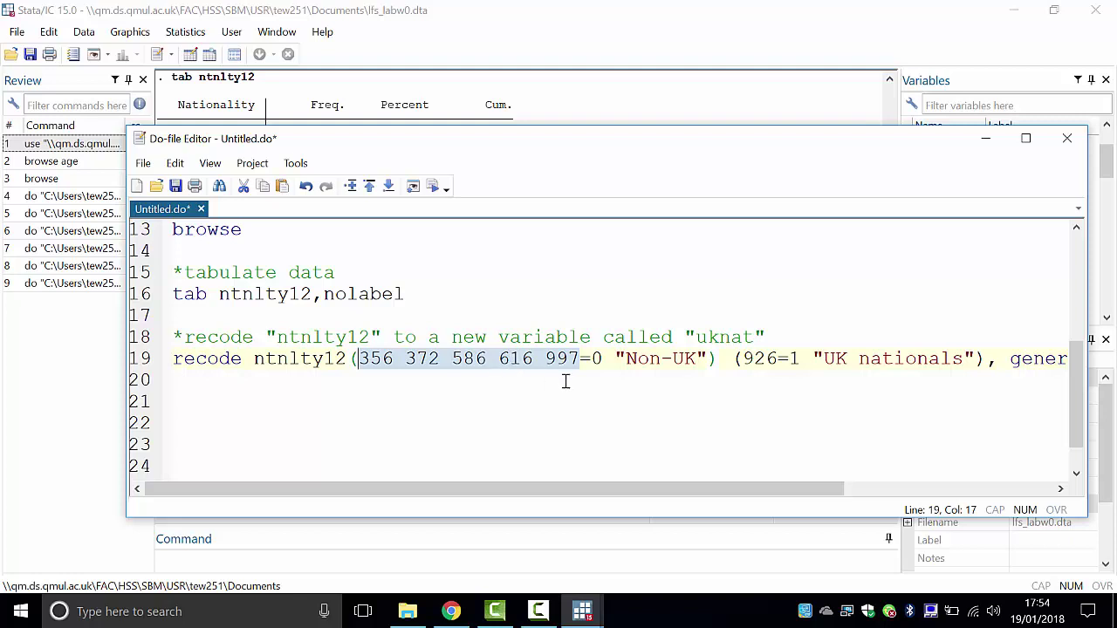
# Change the first recode label back to "Non-UK nationals".
pyautogui.click(601, 358)
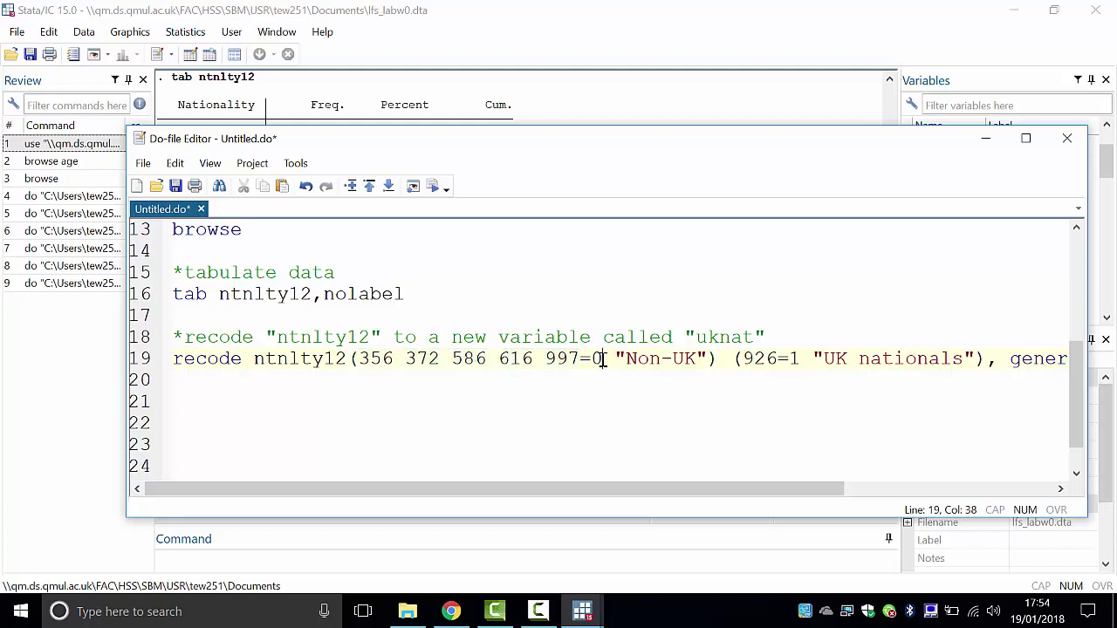
pyautogui.moveTo(625, 359); pyautogui.dragTo(693, 360)
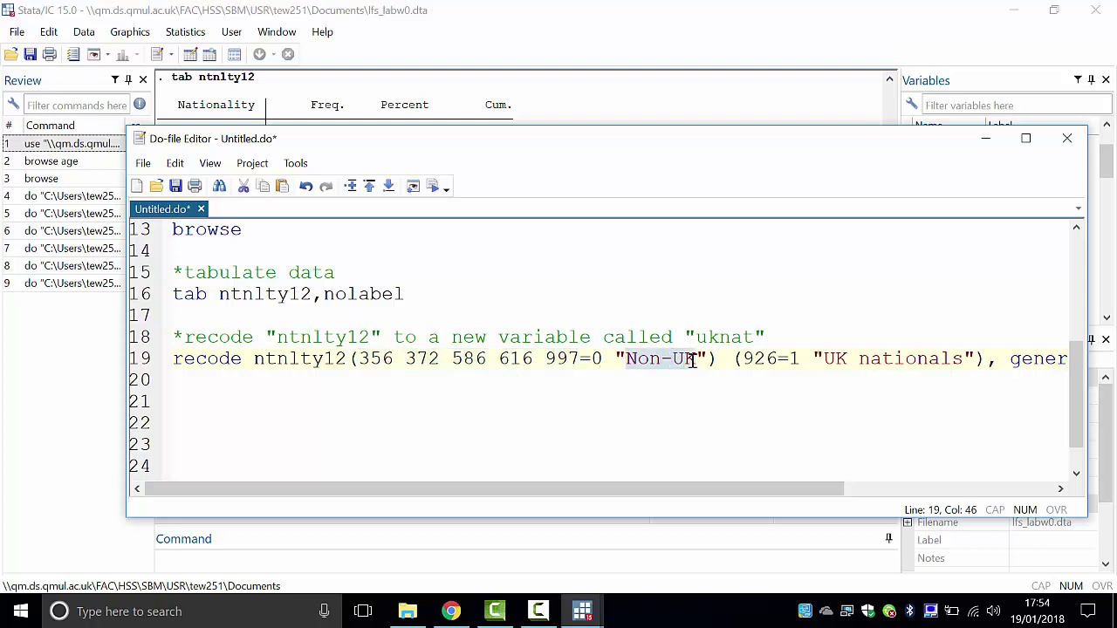
pyautogui.click(694, 361)
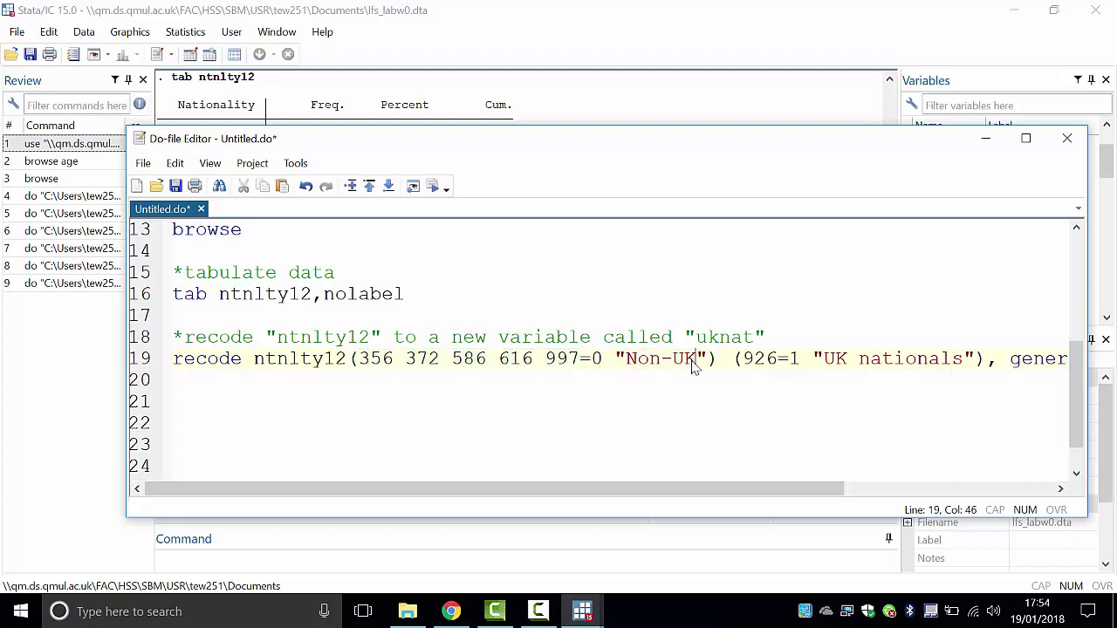
pyautogui.write('nationals')
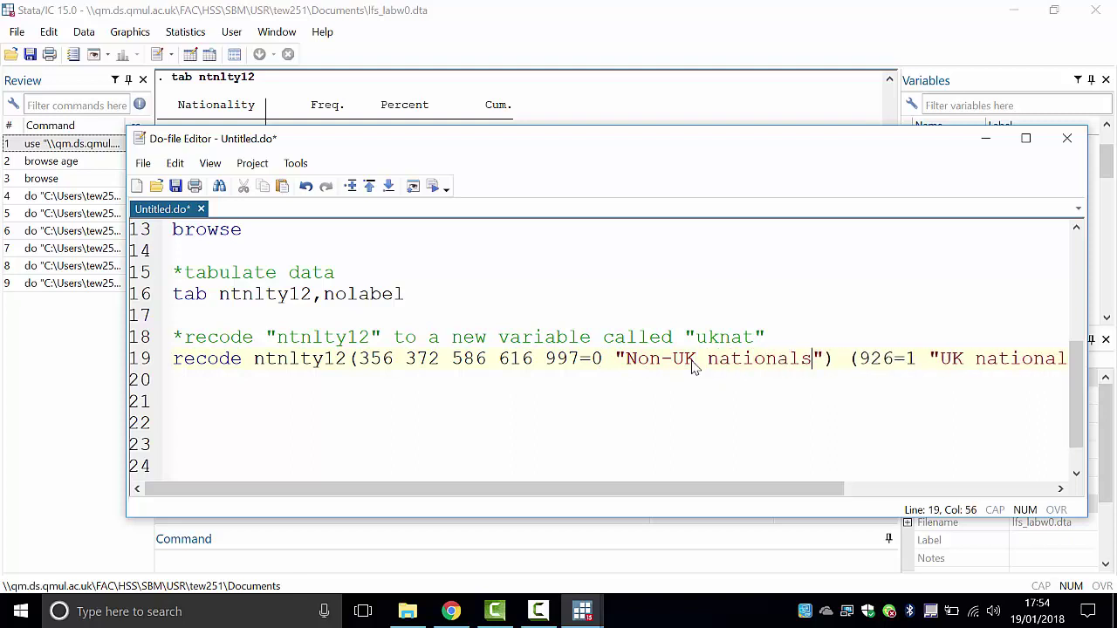
pyautogui.press('Right')
pyautogui.press('Right')
pyautogui.press('Right')
pyautogui.press('Right')
pyautogui.press('Right')
pyautogui.press('Right')
pyautogui.press('Right')
pyautogui.press('Right')
pyautogui.press('Right')
pyautogui.press('Right')
pyautogui.press('Right')
pyautogui.press('Right')
pyautogui.press('Right')
pyautogui.press('Right')
pyautogui.press('Right')
pyautogui.press('Right')
pyautogui.press('Right')
pyautogui.press('Right')
pyautogui.press('Right')
pyautogui.press('Right')
pyautogui.press('Right')
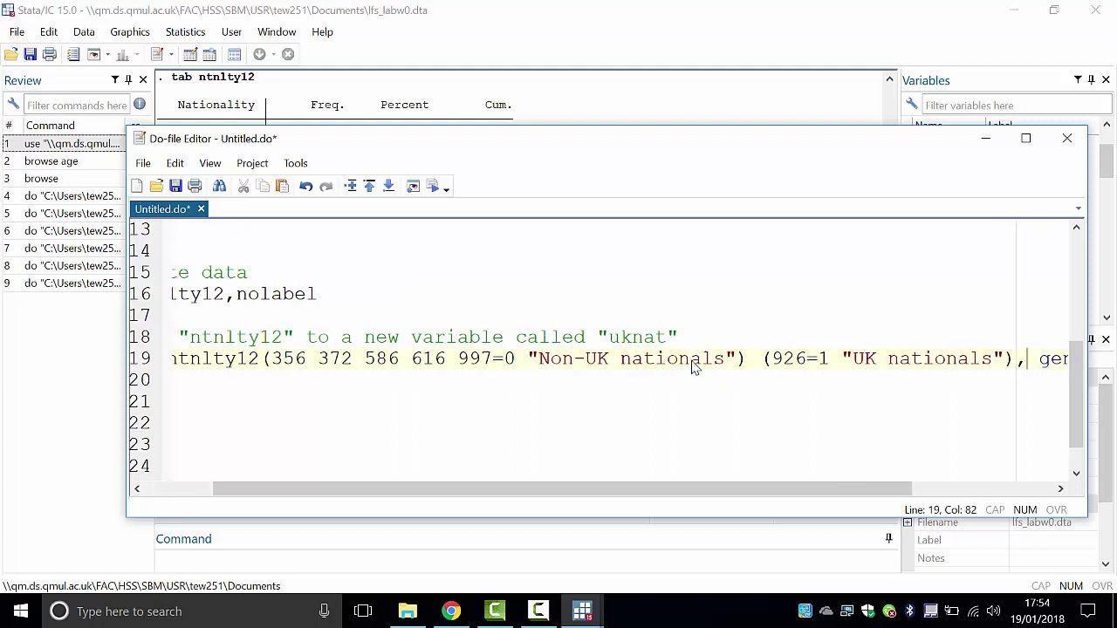
# Review the 926=1 rule and select the whole recode line 19.
pyautogui.press('Left')
pyautogui.press('Left')
pyautogui.press('Left')
pyautogui.press('Left')
pyautogui.press('Left')
pyautogui.press('Left')
pyautogui.press('Left')
pyautogui.press('Left')
pyautogui.press('Left')
pyautogui.press('Left')
pyautogui.press('Left')
pyautogui.press('Left')
pyautogui.press('Left')
pyautogui.press('Left')
pyautogui.press('Left')
pyautogui.press('Left')
pyautogui.press('Left')
pyautogui.press('Left')
pyautogui.press('Left')
pyautogui.press('Left')
pyautogui.press('Right')
pyautogui.press('Right')
pyautogui.press('Right')
pyautogui.press('Left')
pyautogui.press('Left')
pyautogui.press('Right')
pyautogui.press('Right')
pyautogui.press('Right')
pyautogui.press('Right')
pyautogui.press('Left')
pyautogui.press('Left')
pyautogui.press('Left')
pyautogui.press('Left')
pyautogui.press('Left')
pyautogui.press('Right')
pyautogui.press('Right')
pyautogui.press('Right')
pyautogui.press('Right')
pyautogui.press('Right')
pyautogui.press('Right')
pyautogui.press('Right')
pyautogui.press('Right')
pyautogui.press('Right')
pyautogui.press('Right')
pyautogui.press('Right')
pyautogui.press('Right')
pyautogui.press('Right')
pyautogui.press('Right')
pyautogui.press('Right')
pyautogui.press('Right')
pyautogui.press('Right')
pyautogui.press('Right')
pyautogui.press('Right')
pyautogui.press('Right')
pyautogui.press('Right')
pyautogui.press('Right')
pyautogui.press('Right')
pyautogui.press('Right')
pyautogui.press('Right')
pyautogui.press('Right')
pyautogui.press('Right')
pyautogui.press('Right')
pyautogui.press('Right')
pyautogui.press('Right')
pyautogui.press('Right')
pyautogui.press('Right')
pyautogui.press('Right')
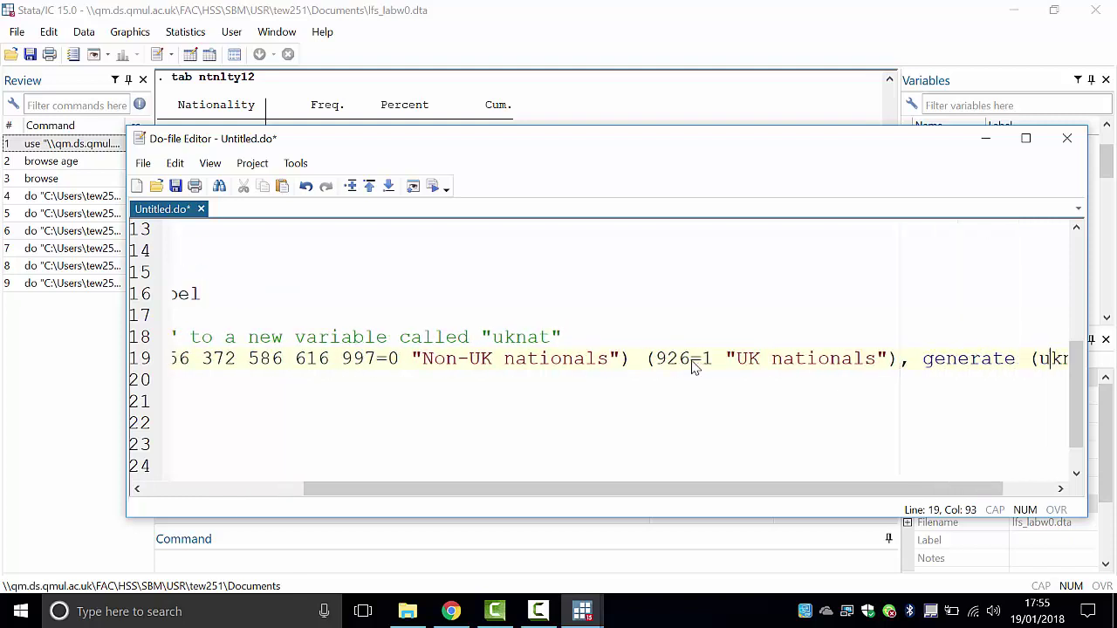
pyautogui.press('Right')
pyautogui.press('Right')
pyautogui.press('Right')
pyautogui.press('Right')
pyautogui.press('Right')
pyautogui.press('Right')
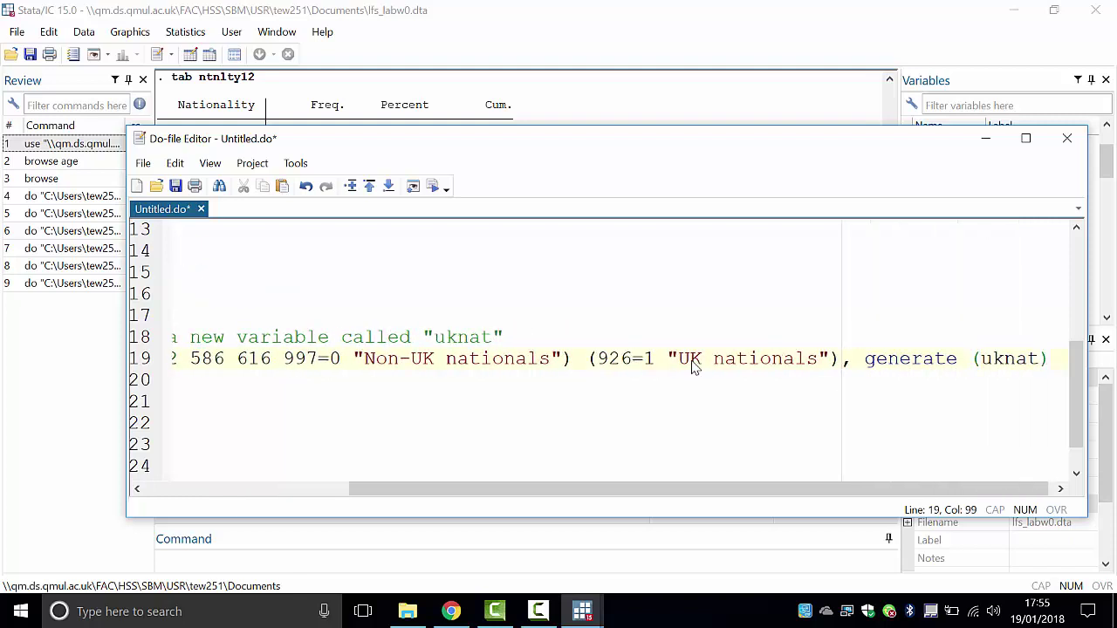
pyautogui.moveTo(691, 361); pyautogui.dragTo(445, 359)
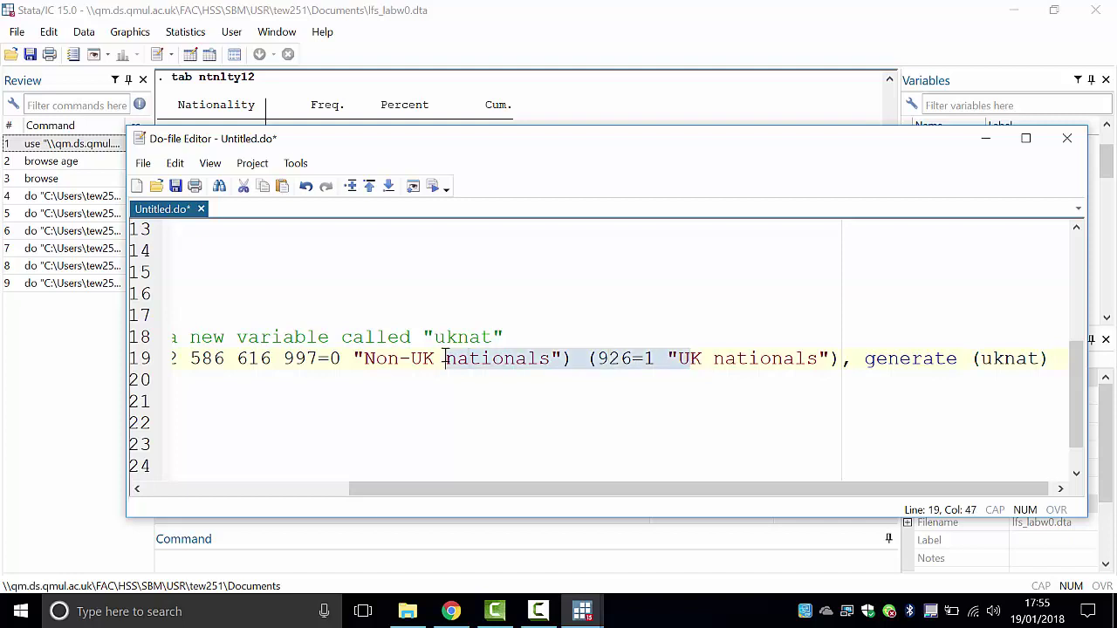
pyautogui.tripleClick(485, 359)
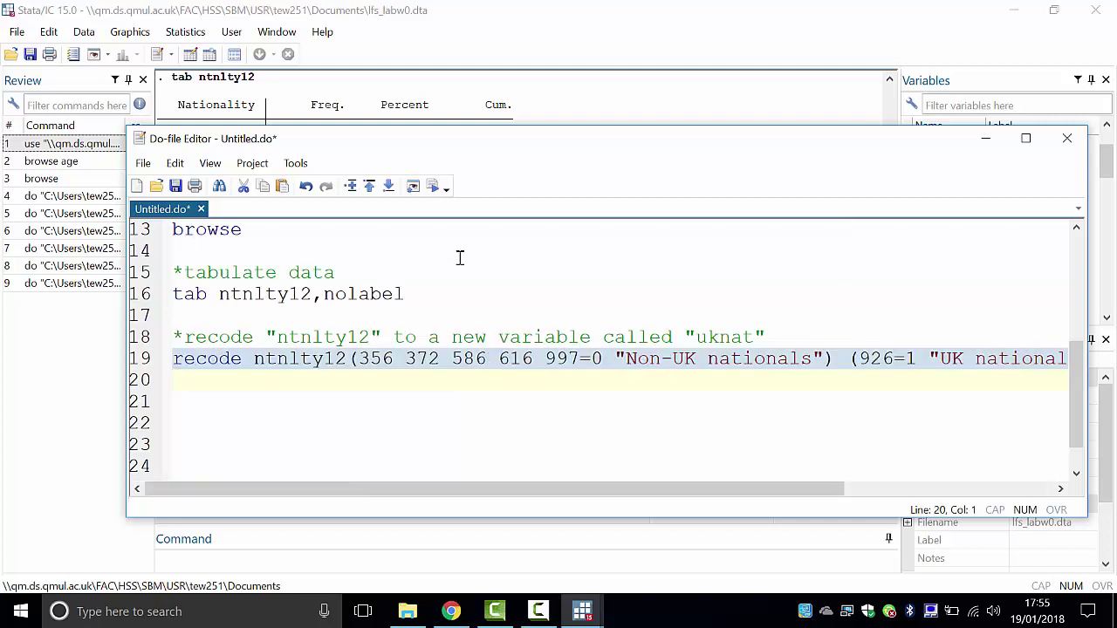
# Run the selected recode line and move the editor aside to see 10292 differences reported.
pyautogui.click(433, 188)
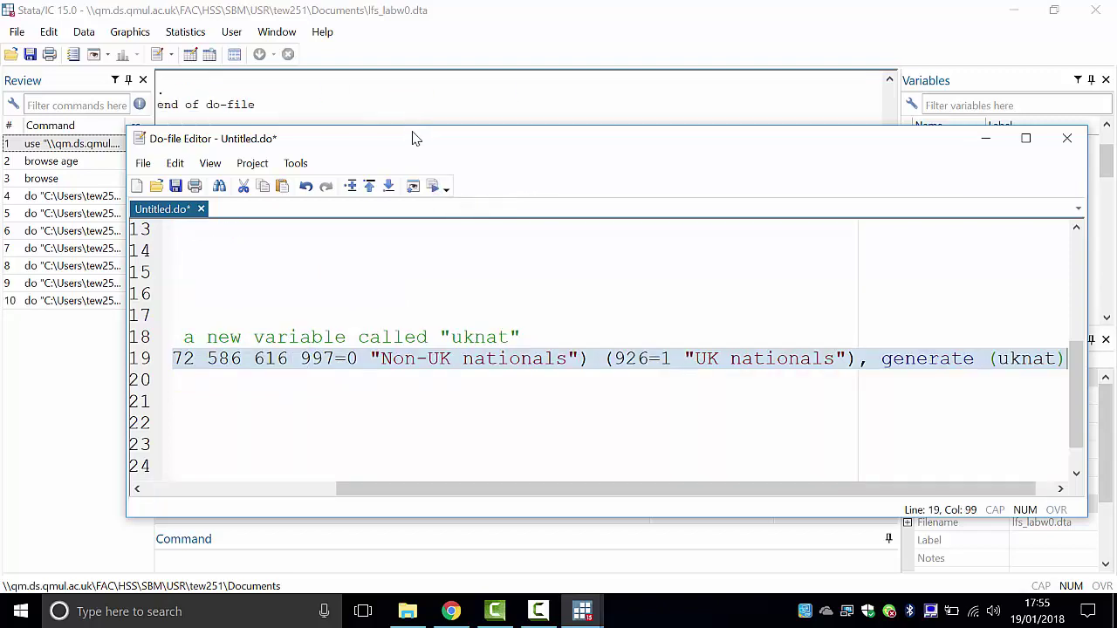
pyautogui.moveTo(413, 137); pyautogui.dragTo(735, 194)
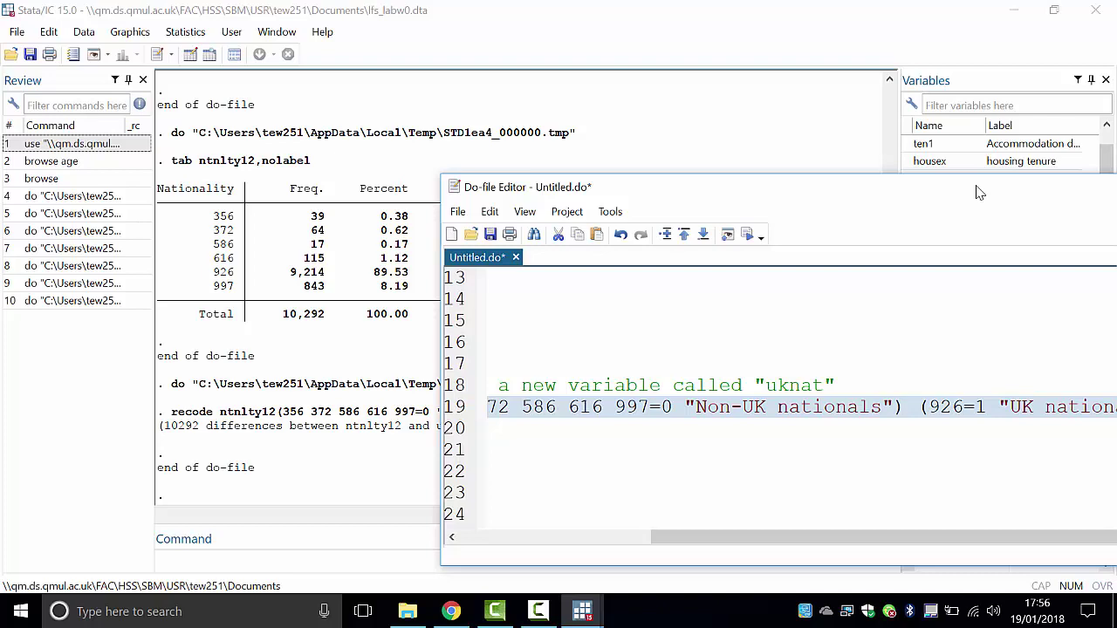
pyautogui.moveTo(979, 192); pyautogui.dragTo(401, 250)
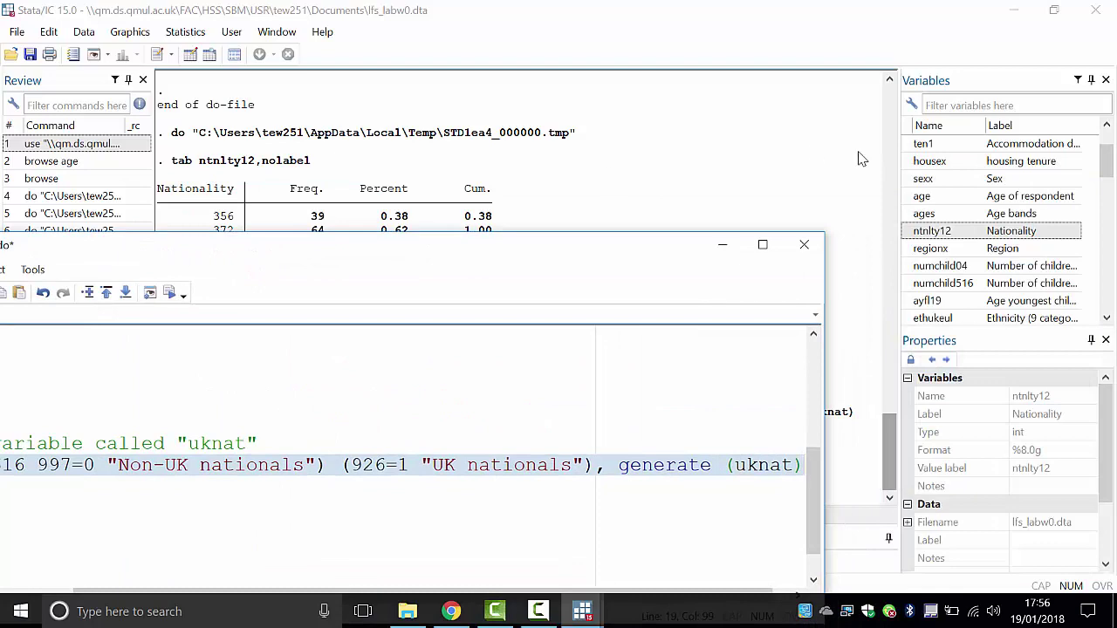
pyautogui.click(1106, 166)
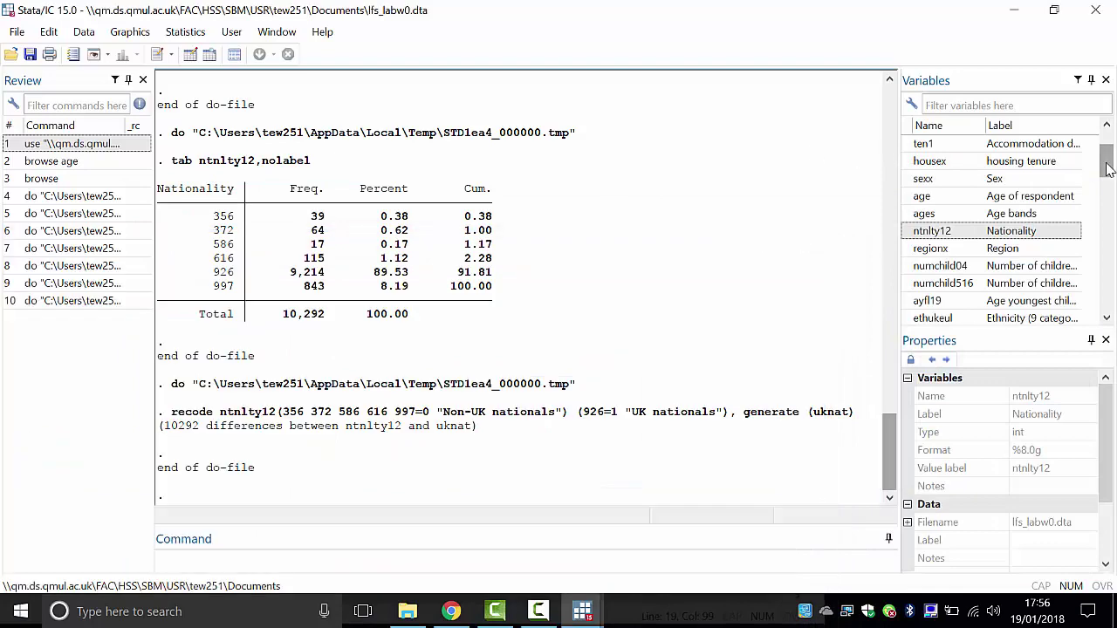
pyautogui.moveTo(1106, 169); pyautogui.dragTo(1106, 295)
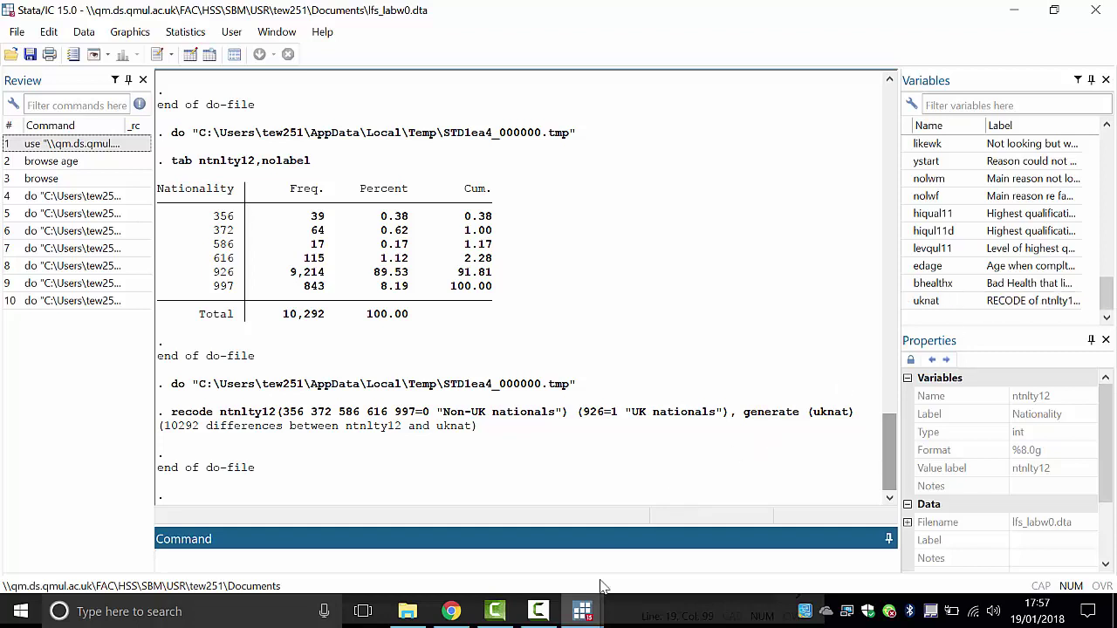
pyautogui.click(640, 568)
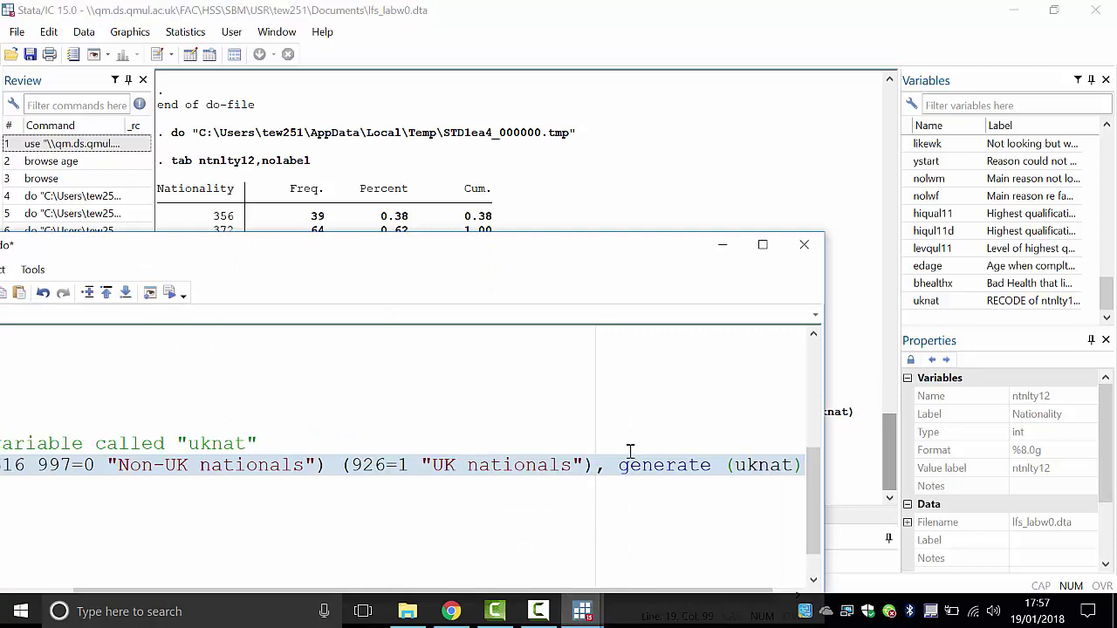
pyautogui.moveTo(636, 250); pyautogui.dragTo(941, 92)
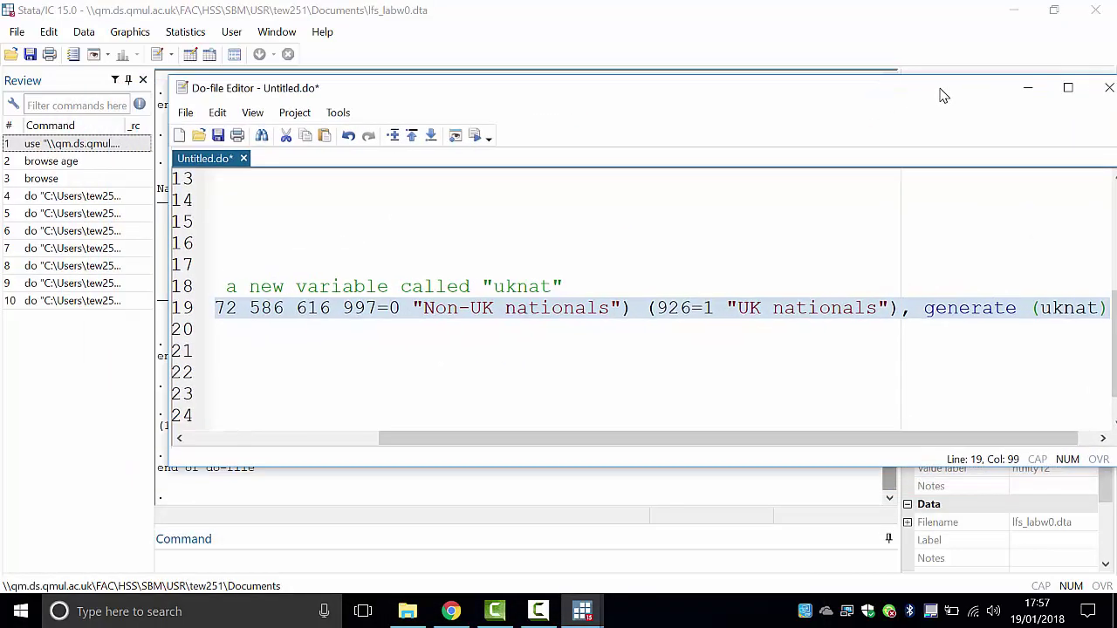
# Add the comment *tabulate the new variable and a tab uknat line below it.
pyautogui.click(407, 343)
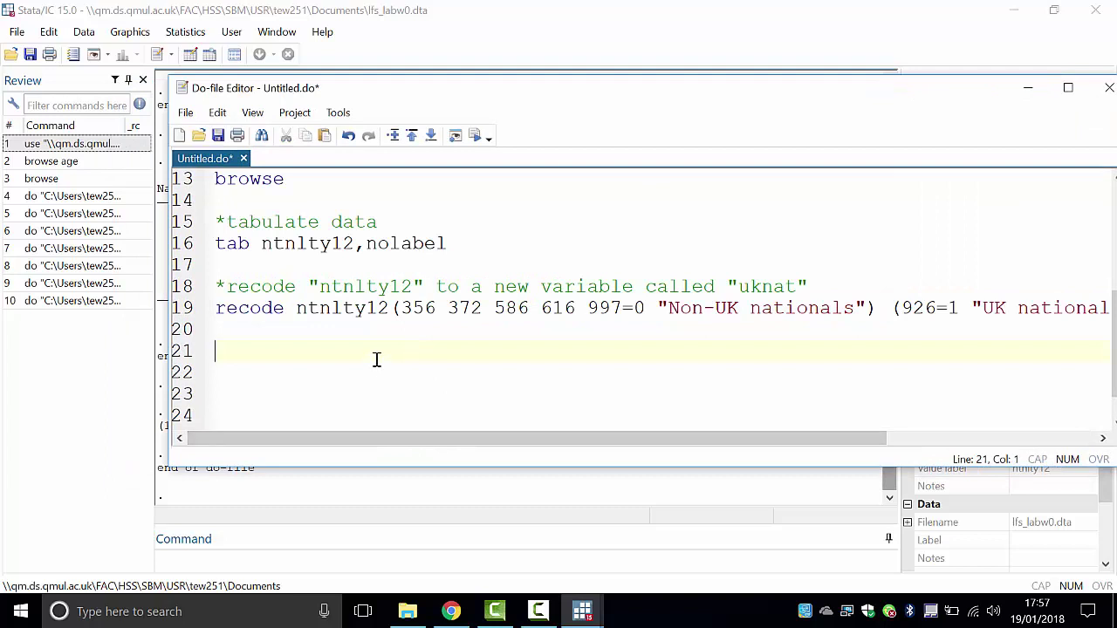
pyautogui.write('*tabulate the new variable')
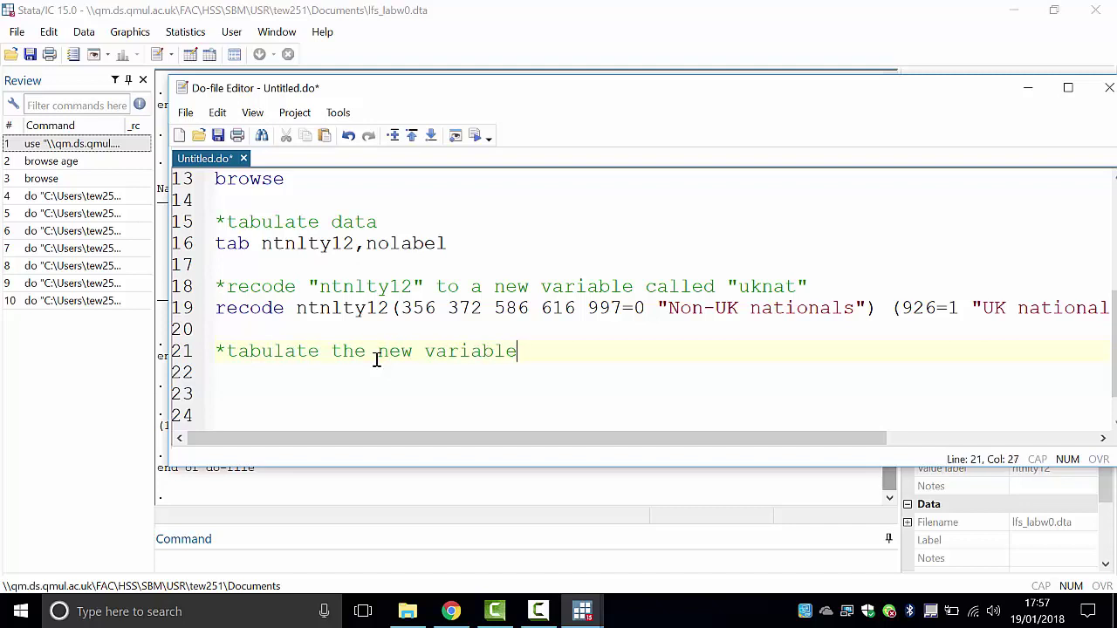
pyautogui.press('Return')
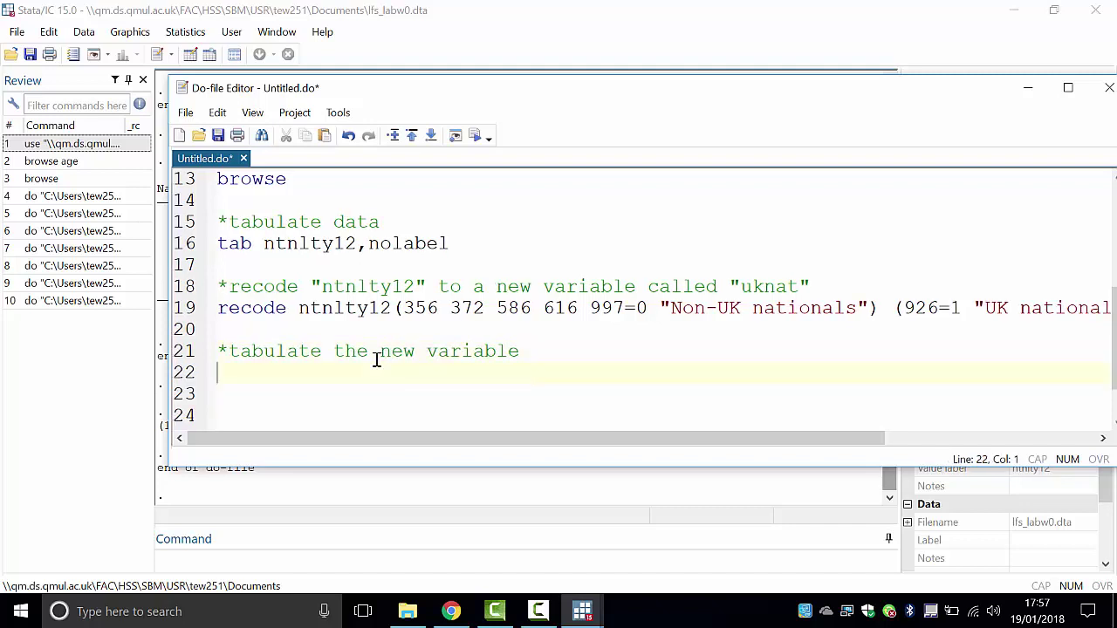
pyautogui.write('tab uknat')
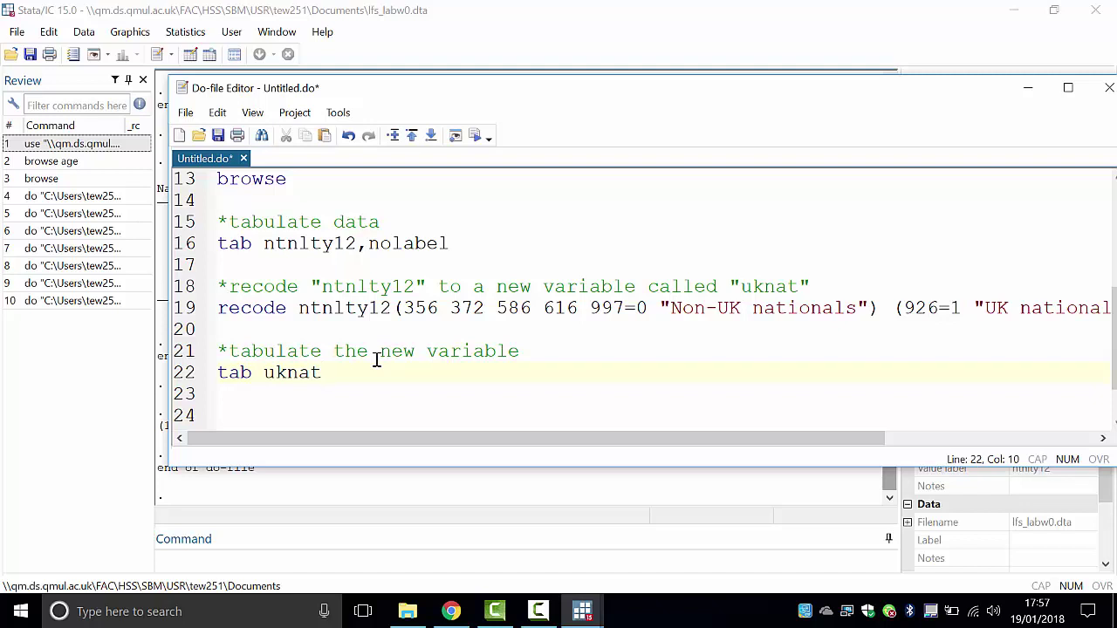
# Run tab uknat, showing 1,078 Non-UK and 9,214 UK nationals.
pyautogui.click(376, 359)
pyautogui.moveTo(344, 372); pyautogui.dragTo(217, 373)
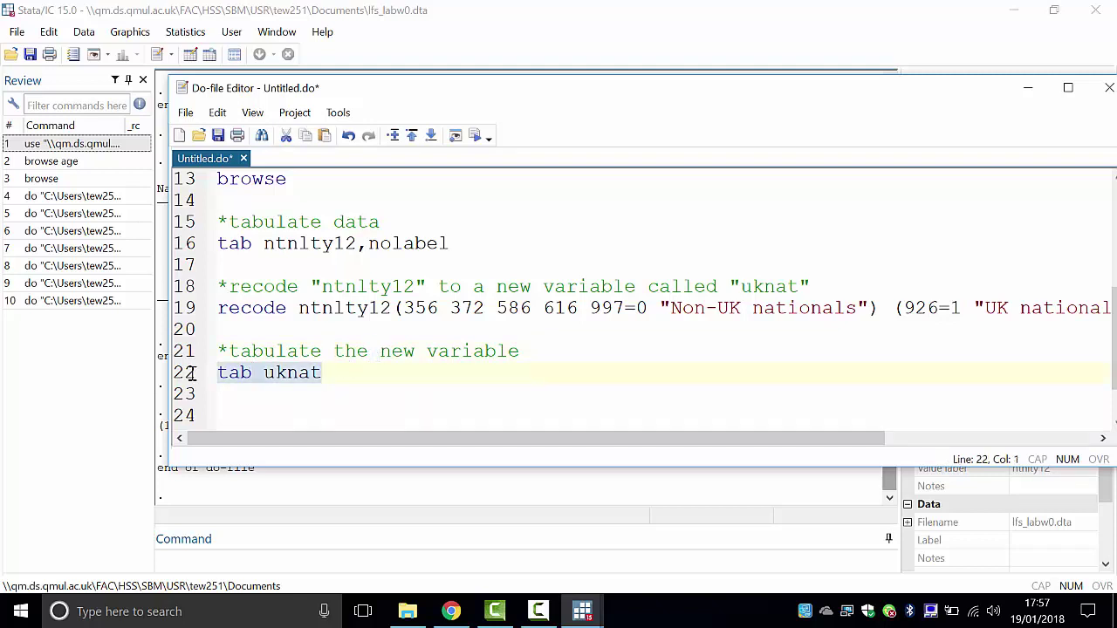
pyautogui.click(475, 137)
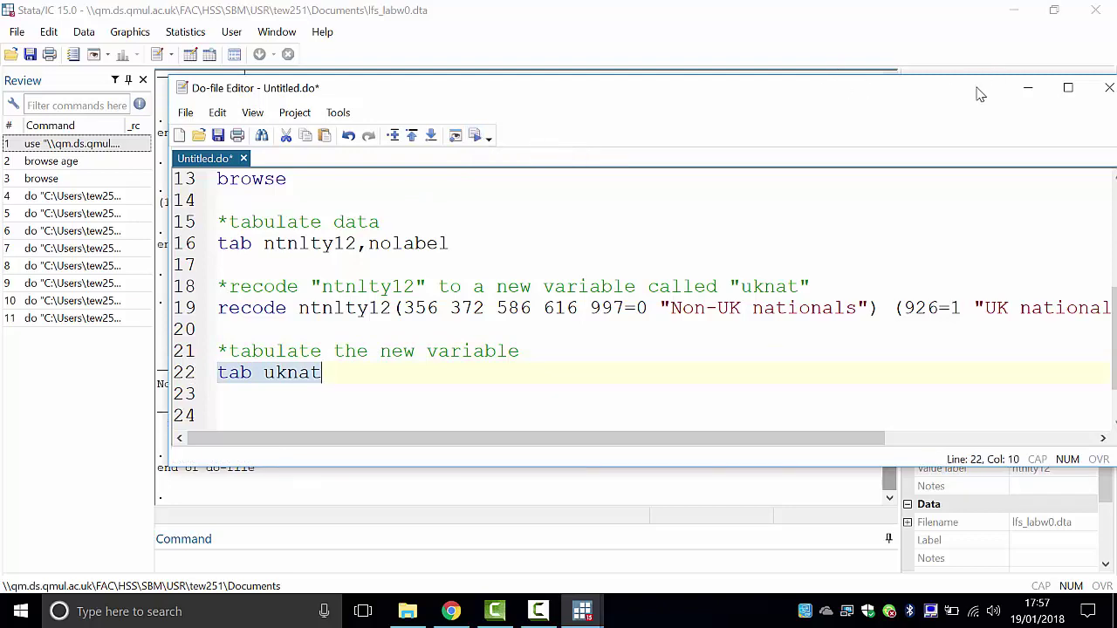
pyautogui.moveTo(439, 99); pyautogui.dragTo(920, 373)
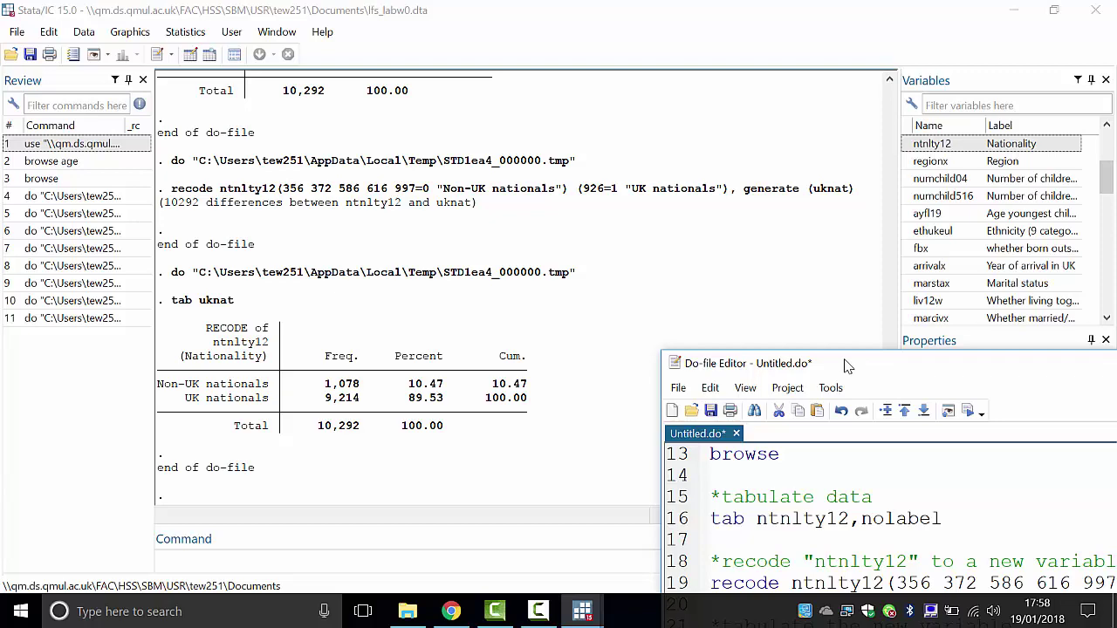
# Append the nolabel option to the tab uknat line in the do-file.
pyautogui.moveTo(888, 367); pyautogui.dragTo(508, 167)
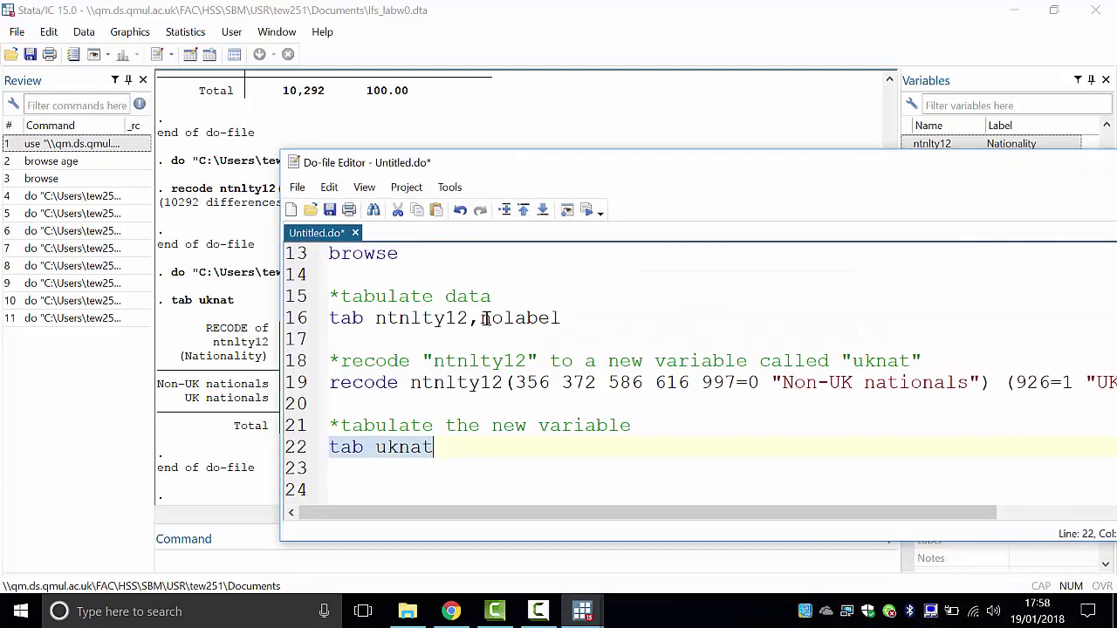
pyautogui.click(471, 444)
pyautogui.write(',')
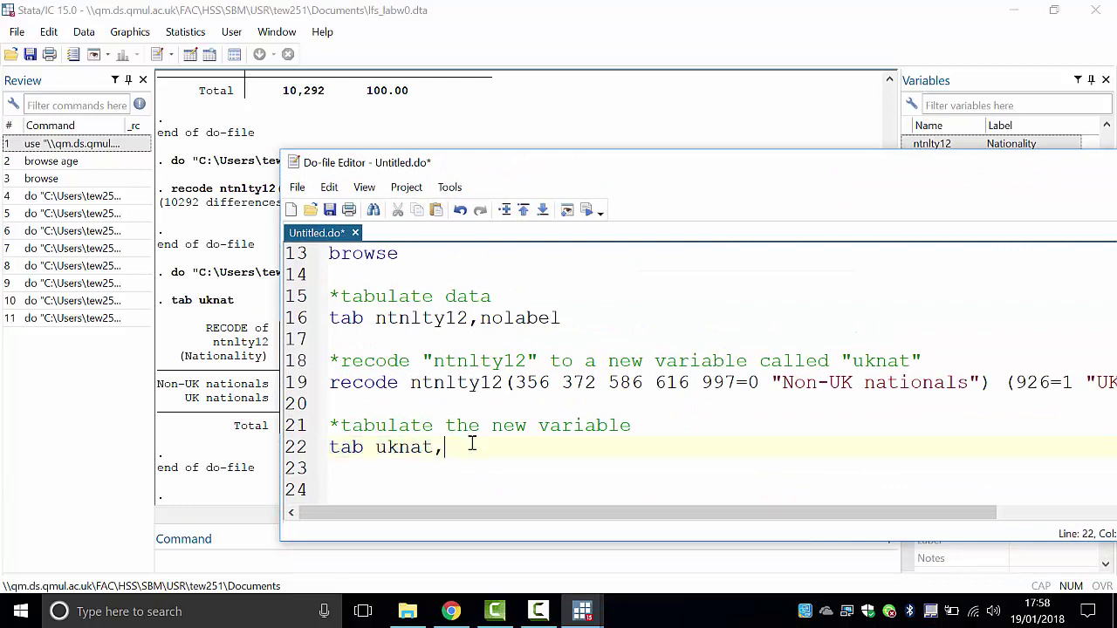
pyautogui.write('nolabel')
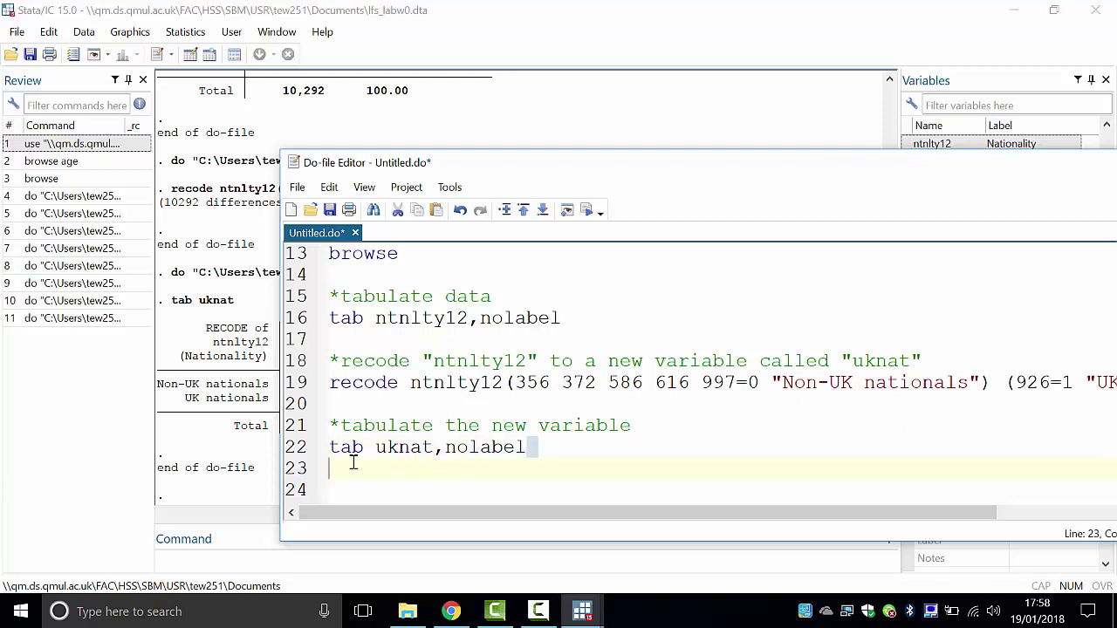
# Run tab uknat,nolabel and move the editor aside to view codes 0 and 1.
pyautogui.moveTo(326, 466); pyautogui.dragTo(323, 449)
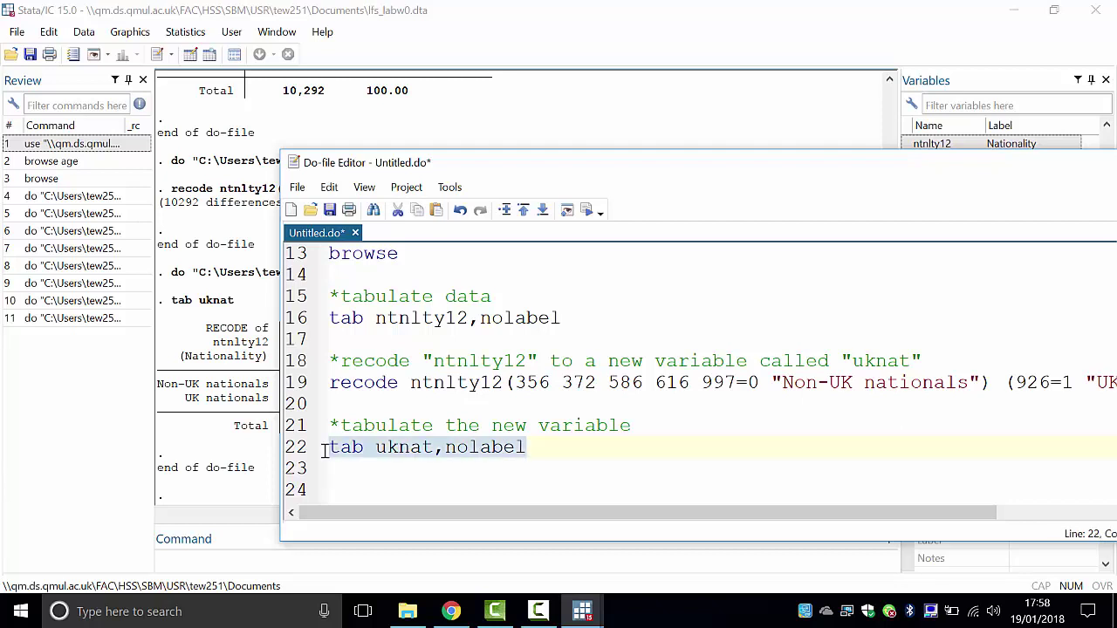
pyautogui.click(587, 210)
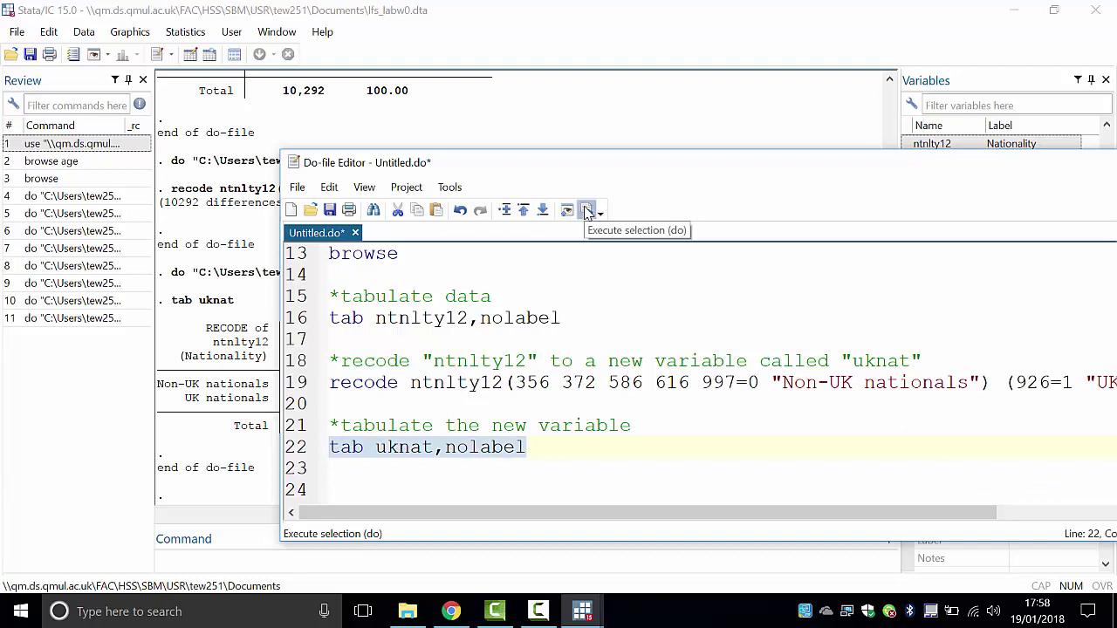
pyautogui.moveTo(636, 174); pyautogui.dragTo(881, 186)
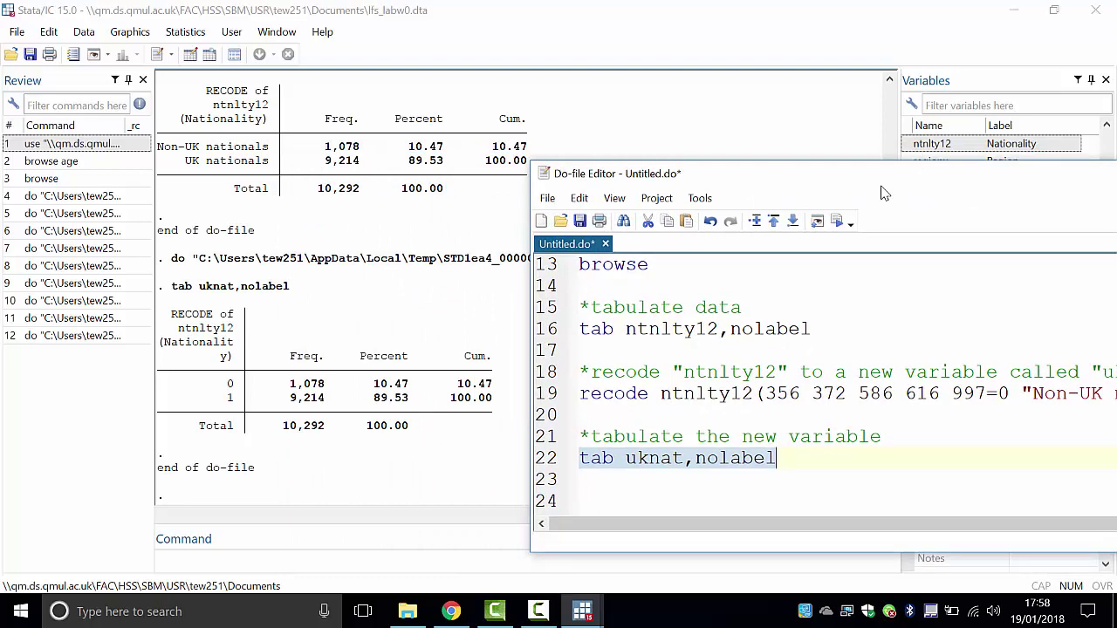
pyautogui.moveTo(891, 180); pyautogui.dragTo(649, 136)
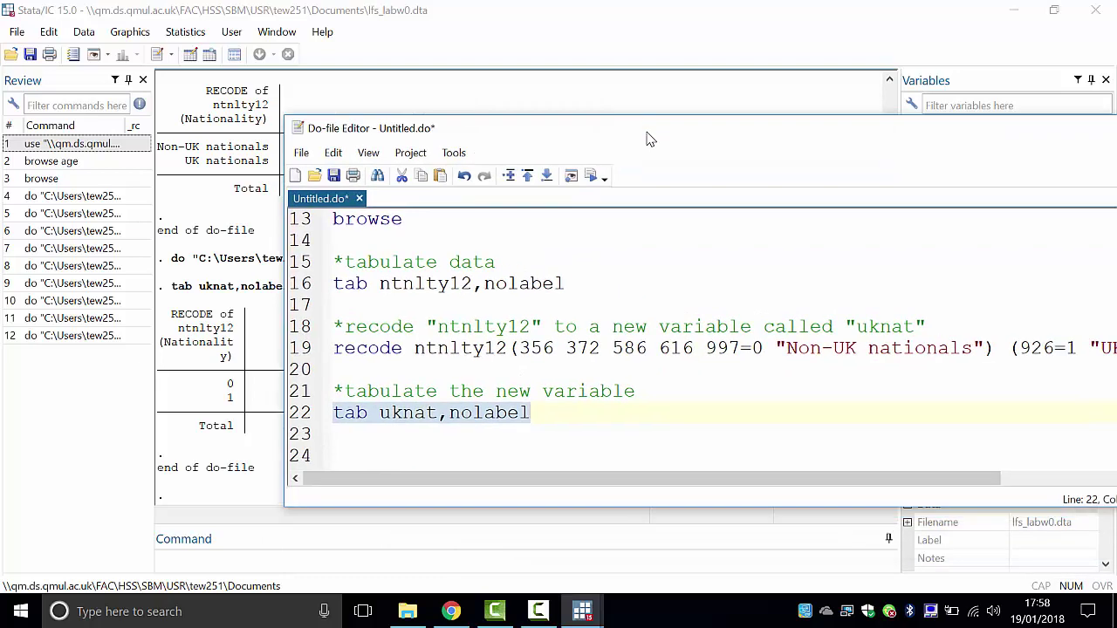
# Add browse uknat as line 23 and run it.
pyautogui.click(419, 438)
pyautogui.write('b')
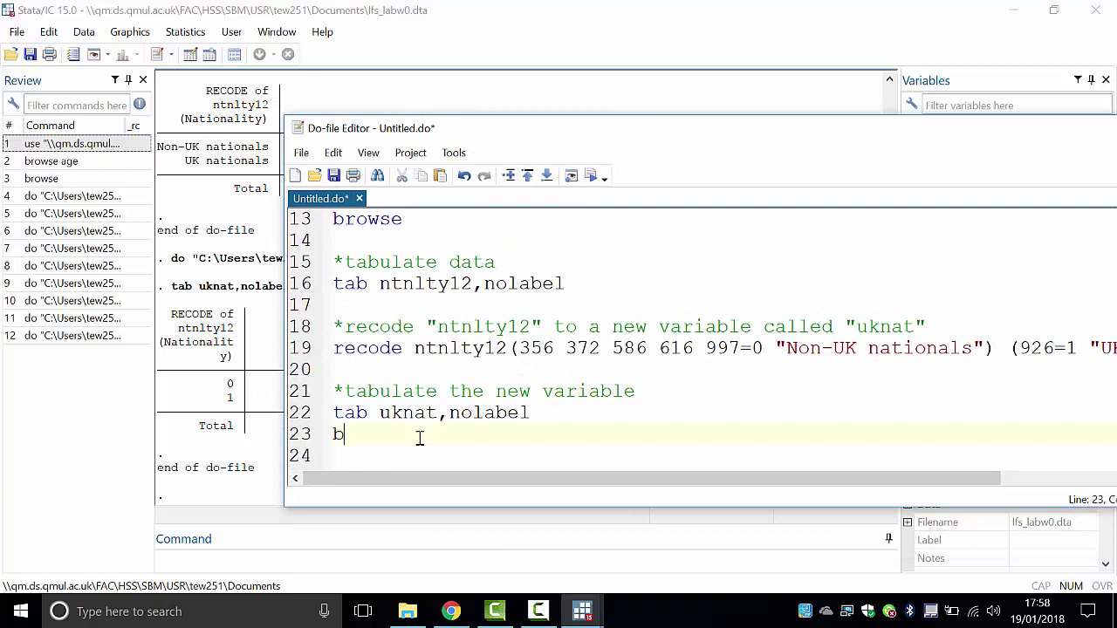
pyautogui.write('rowse uknat')
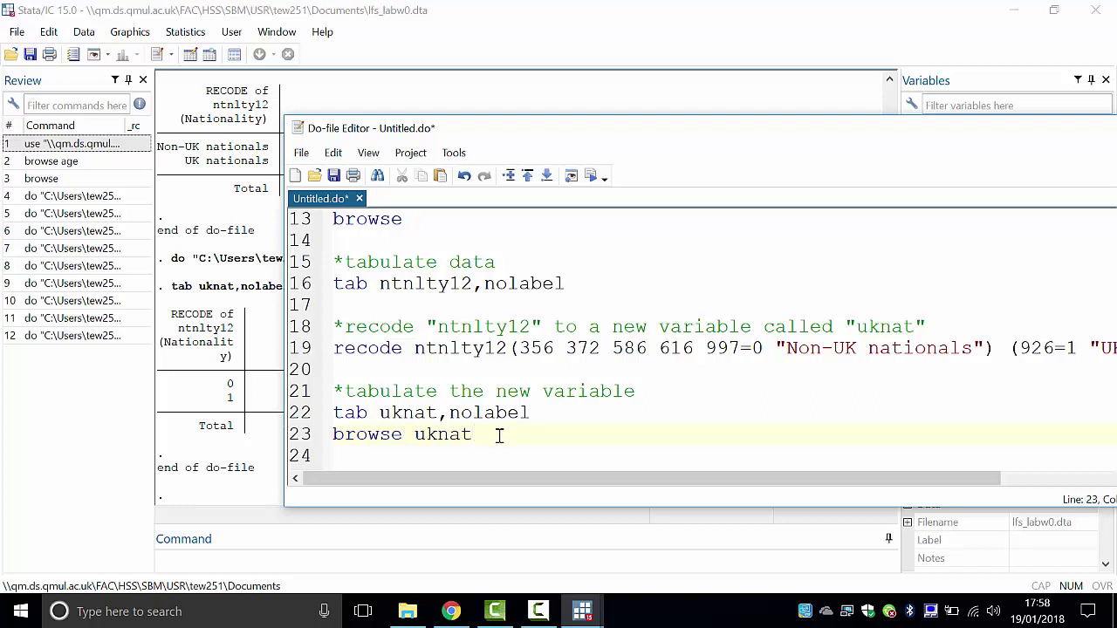
pyautogui.moveTo(498, 435); pyautogui.dragTo(315, 432)
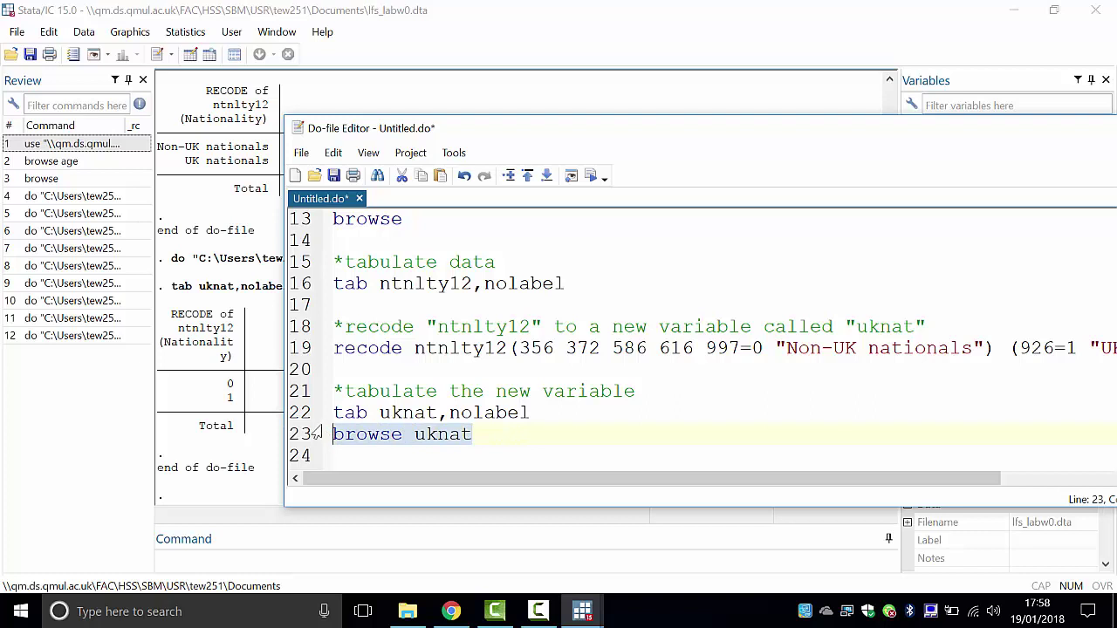
pyautogui.click(592, 177)
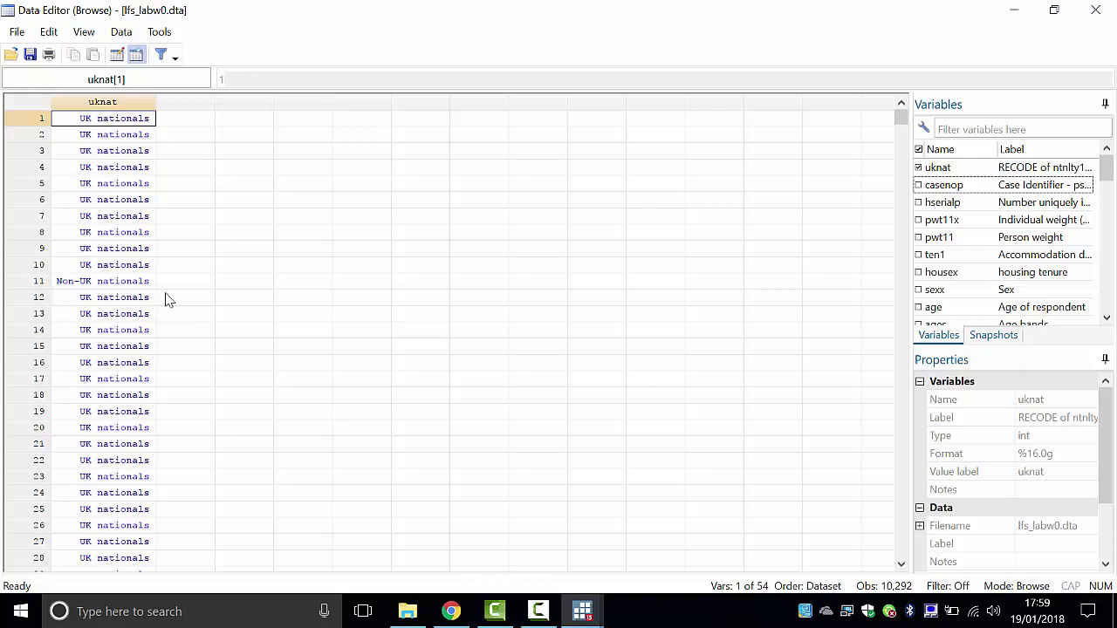
# Scroll through the labelled uknat values in the Data Editor, then close it.
pyautogui.moveTo(902, 115); pyautogui.dragTo(901, 171)
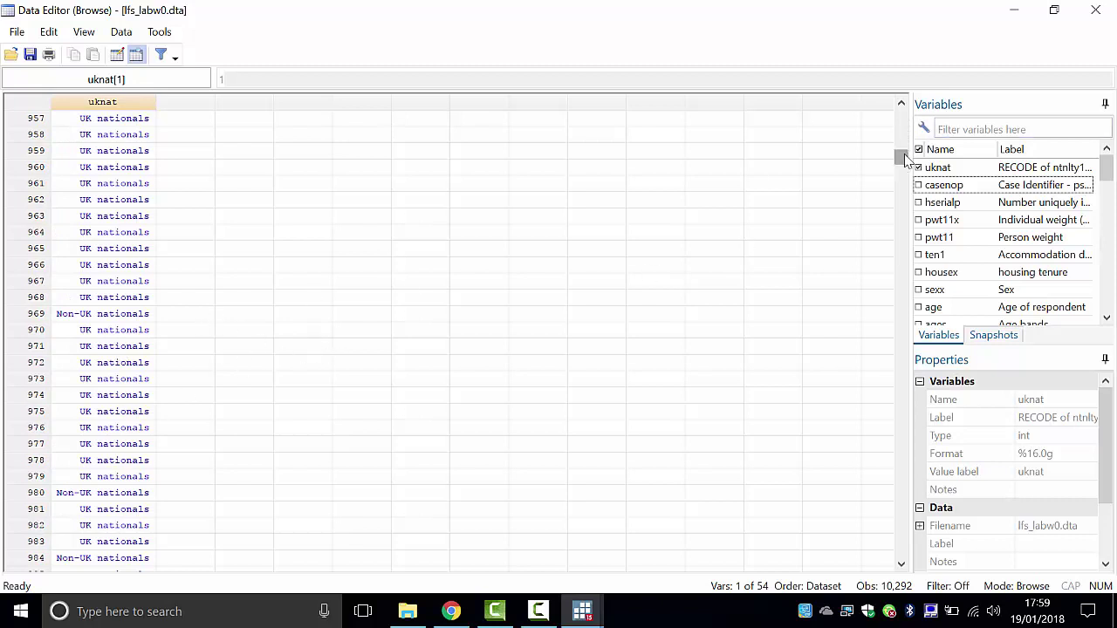
pyautogui.moveTo(902, 159); pyautogui.dragTo(901, 377)
pyautogui.click(1095, 9)
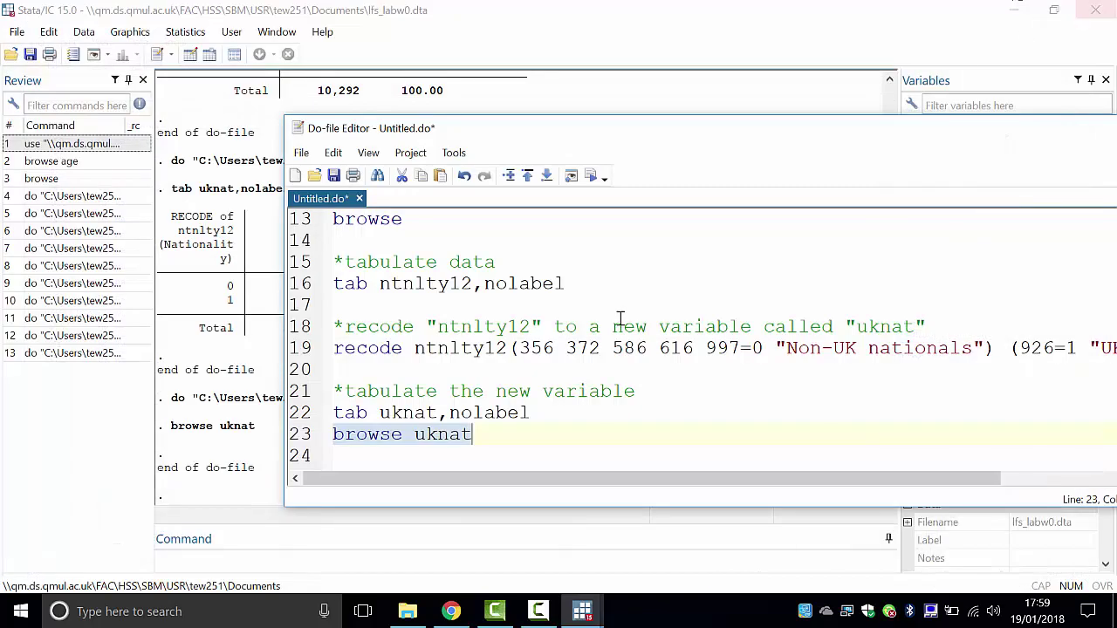
# Add a save lfs_labw2.dta line below browse uknat.
pyautogui.click(524, 434)
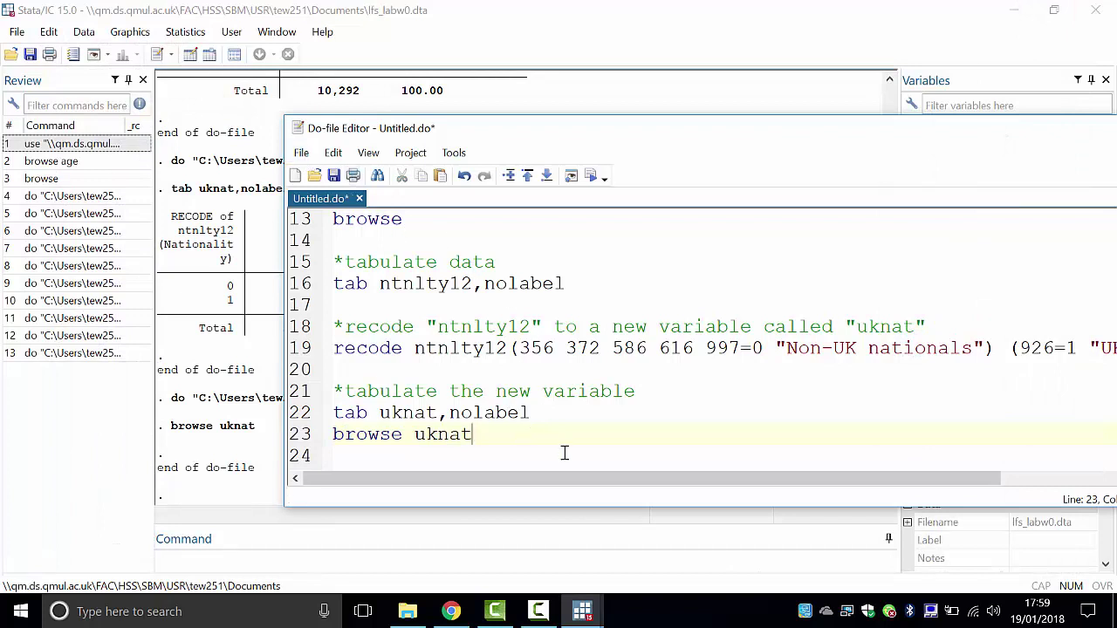
pyautogui.press('Return')
pyautogui.press('Return')
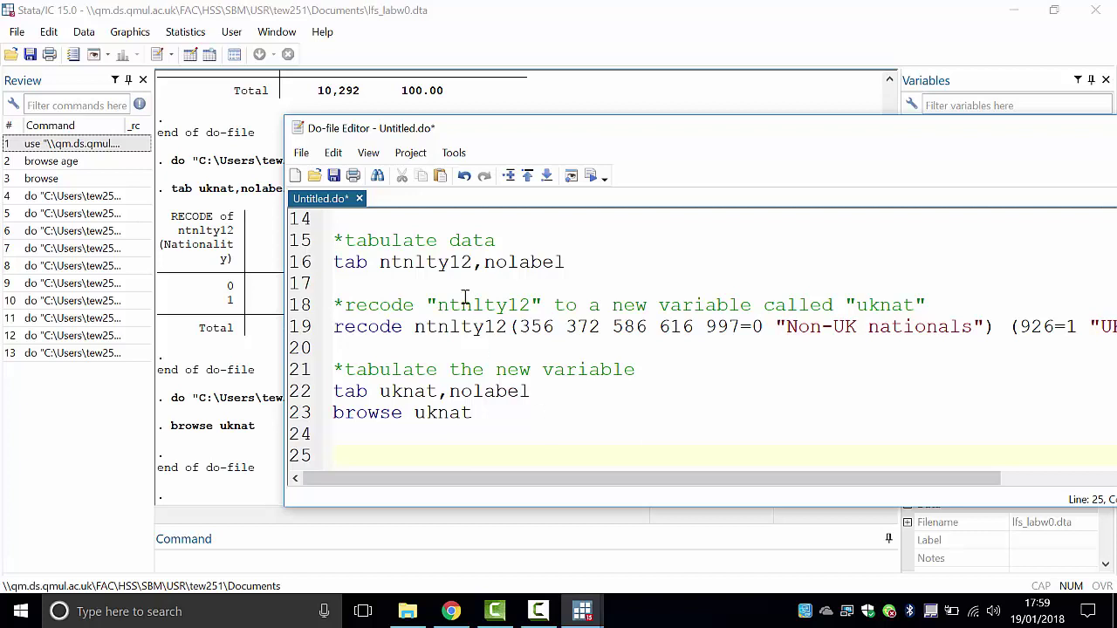
pyautogui.press('Return')
pyautogui.press('Return')
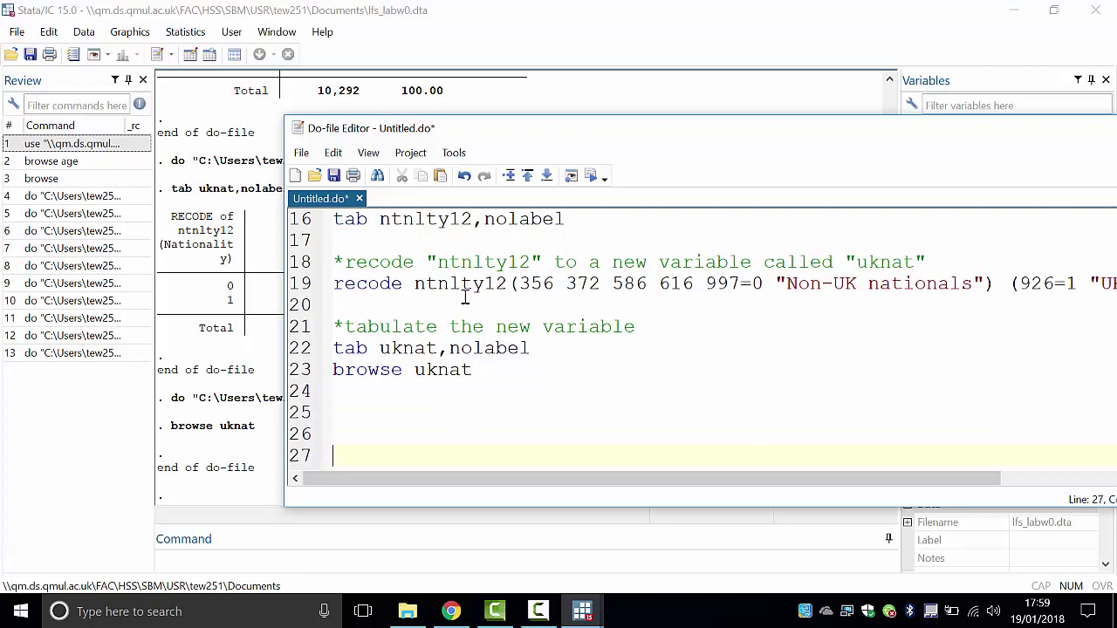
pyautogui.press('Up')
pyautogui.press('Up')
pyautogui.write('save lfs_ la')
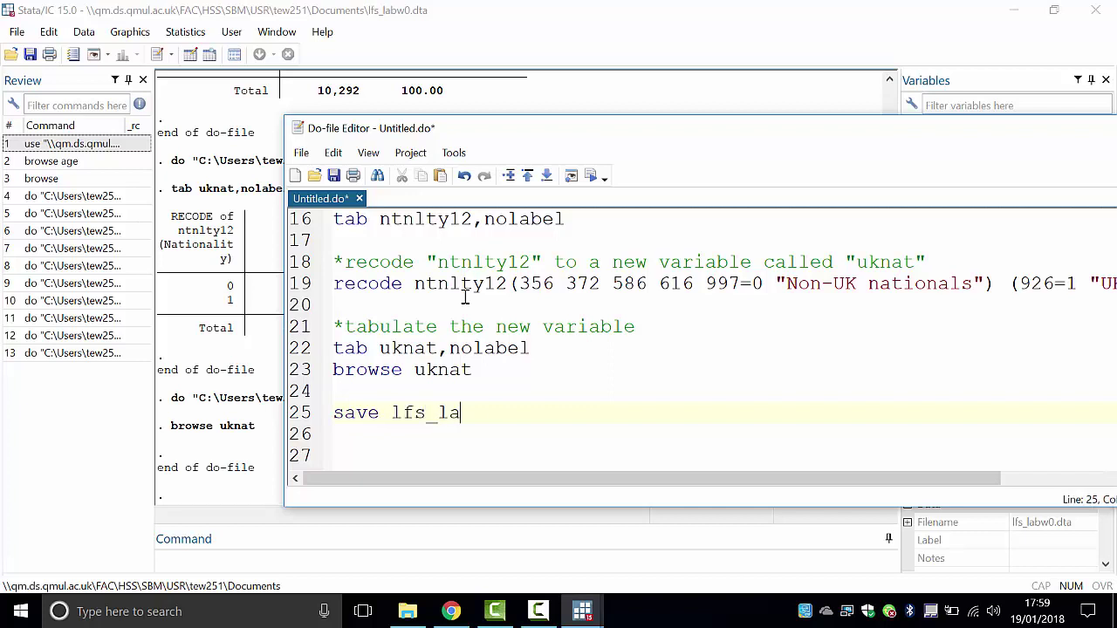
pyautogui.write('bw2.dta')
# Insert the comment '*saves the data file with a new name' above the save line.
pyautogui.click(494, 392)
pyautogui.press('Return')
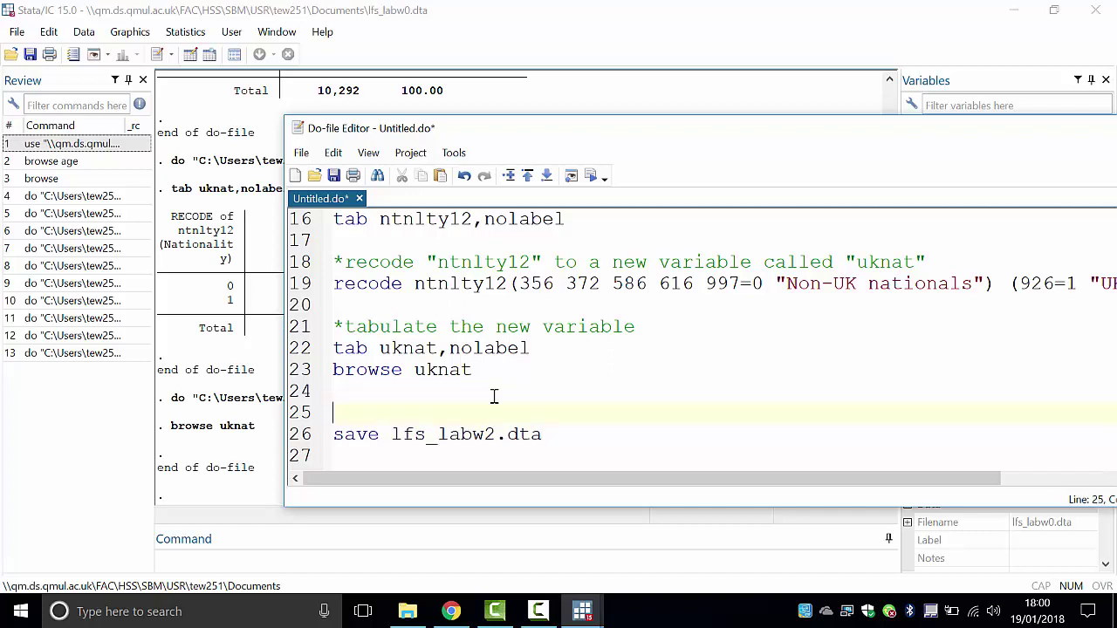
pyautogui.write('*saves teh')
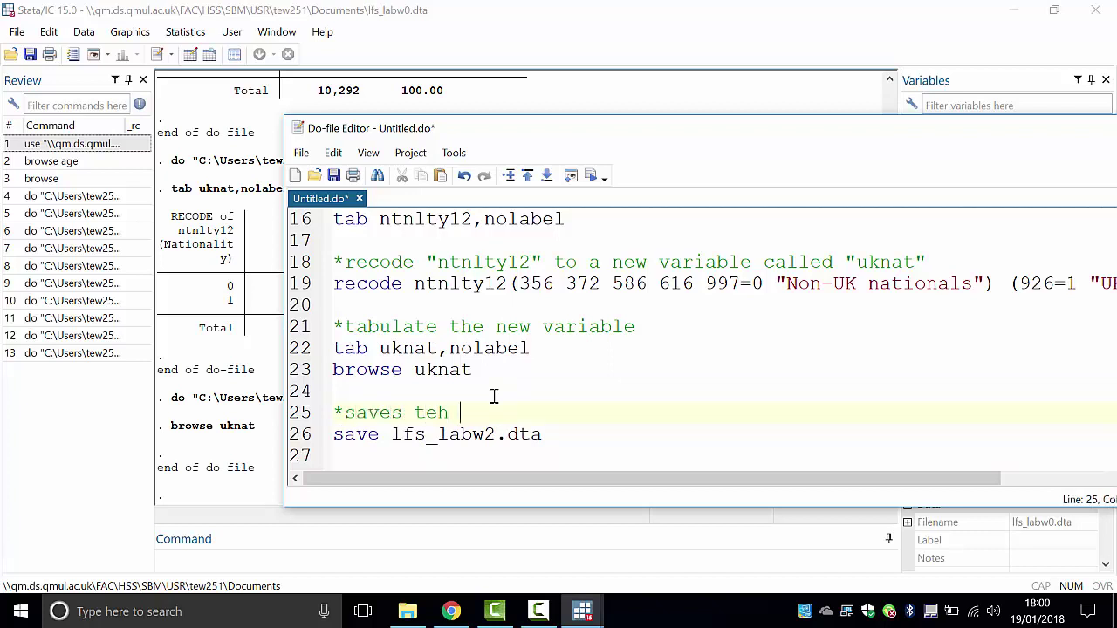
pyautogui.press('BackSpace')
pyautogui.press('BackSpace')
pyautogui.press('BackSpace')
pyautogui.write('he dat afile')
pyautogui.press('BackSpace')
pyautogui.press('BackSpace')
pyautogui.press('BackSpace')
pyautogui.press('BackSpace')
pyautogui.press('BackSpace')
pyautogui.press('BackSpace')
pyautogui.write('a file with a new name')
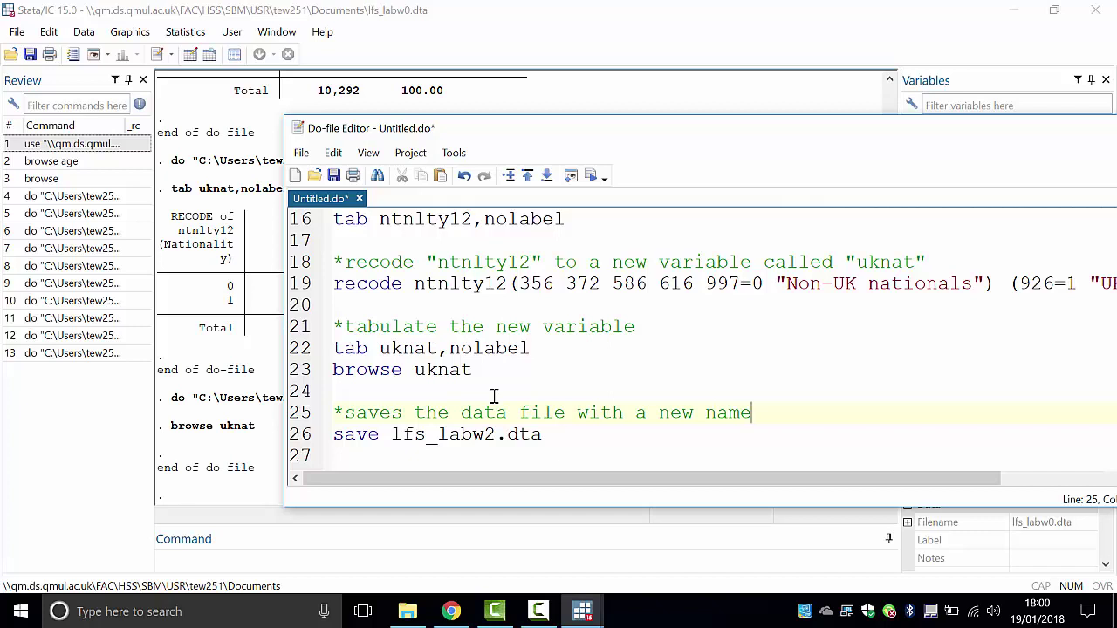
pyautogui.click(553, 433)
pyautogui.moveTo(550, 434); pyautogui.dragTo(315, 441)
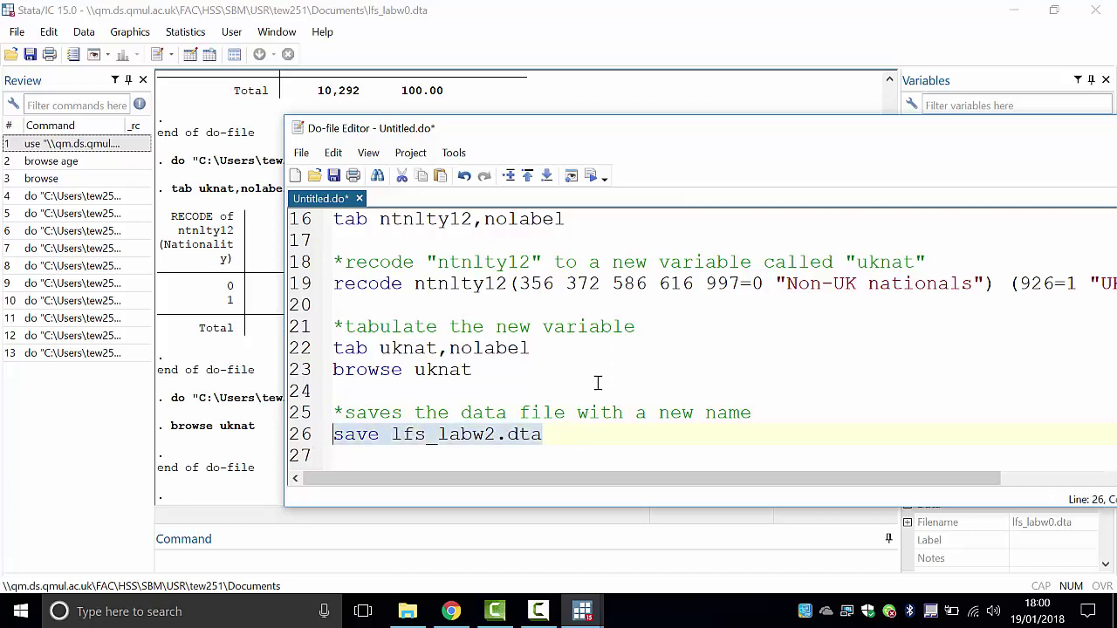
# Run the selected save line, saving the dataset as lfs_labw2.dta.
pyautogui.click(592, 177)
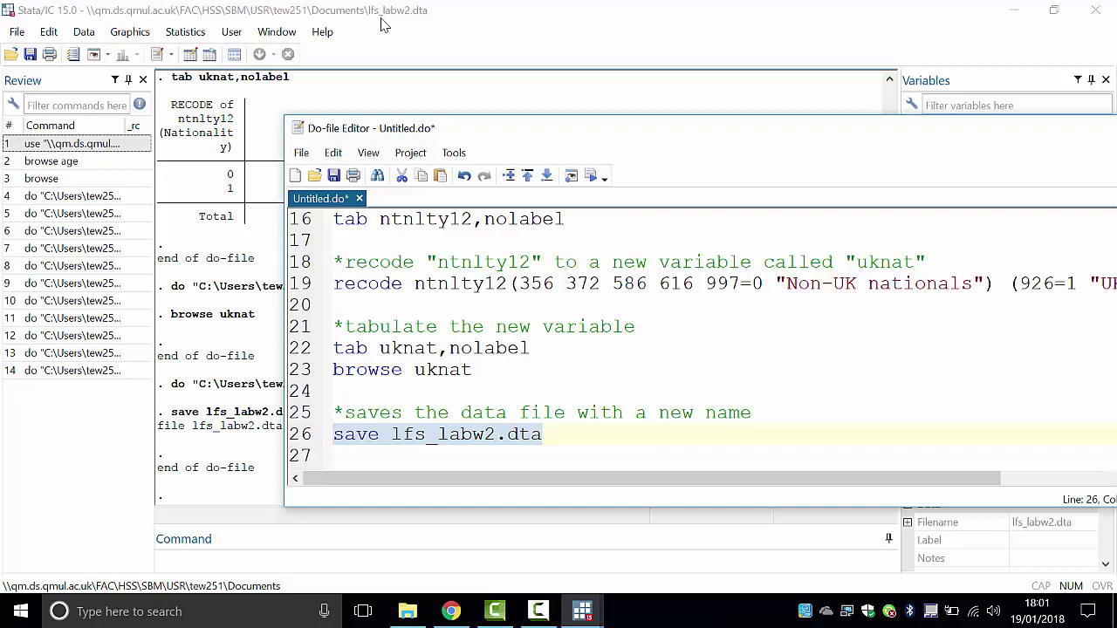
pyautogui.click(425, 287)
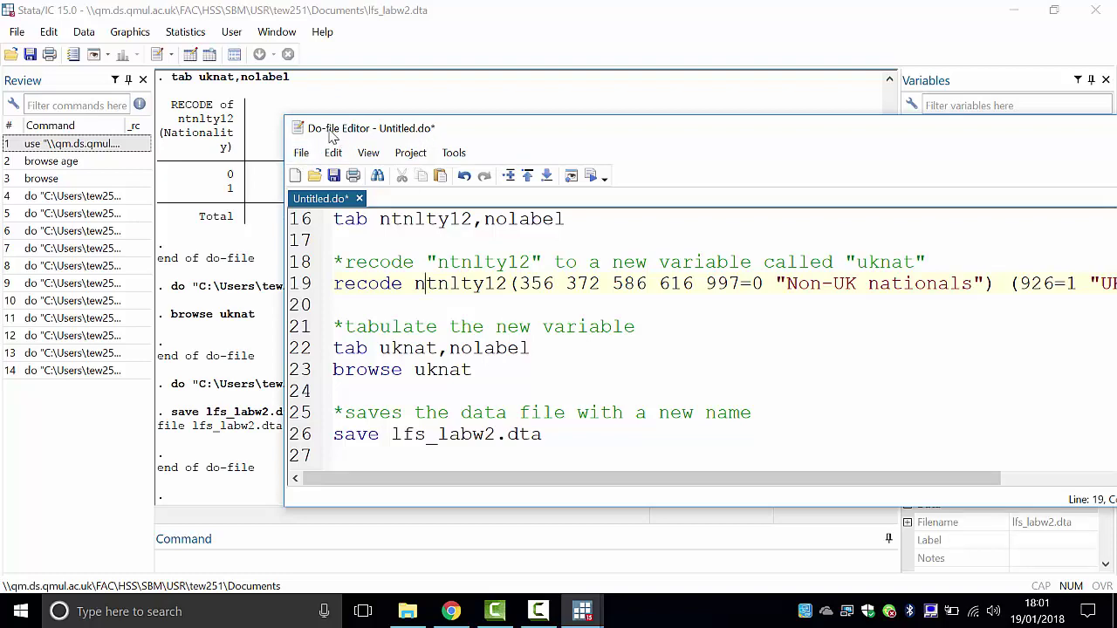
pyautogui.moveTo(335, 131); pyautogui.dragTo(319, 125)
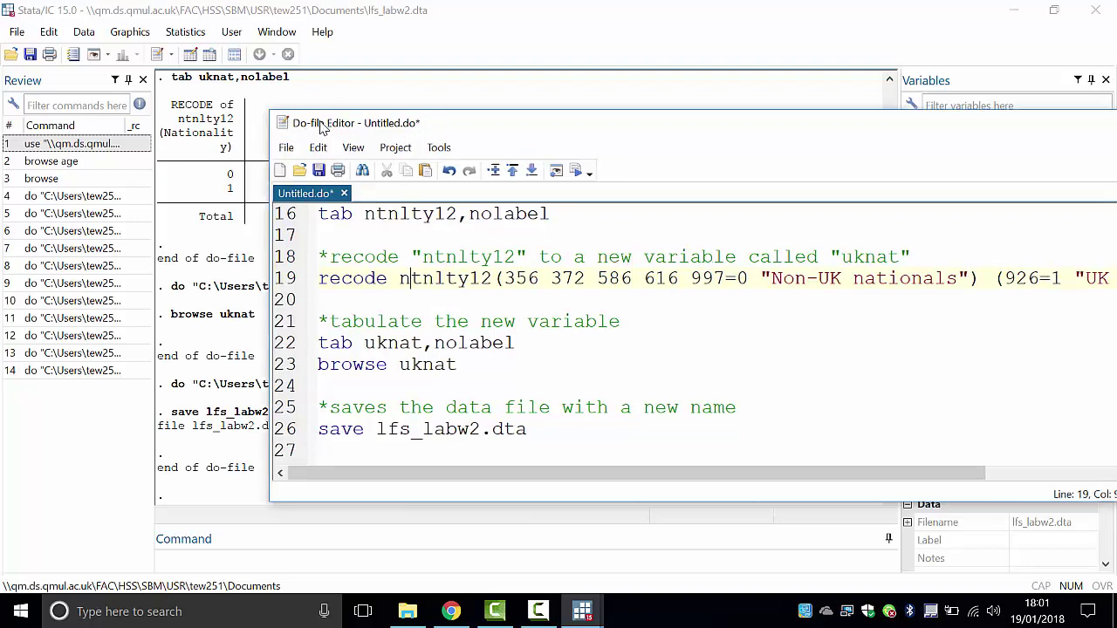
# Maximize the editor and start saving the do-file as mydofile in Documents.
pyautogui.doubleClick(569, 124)
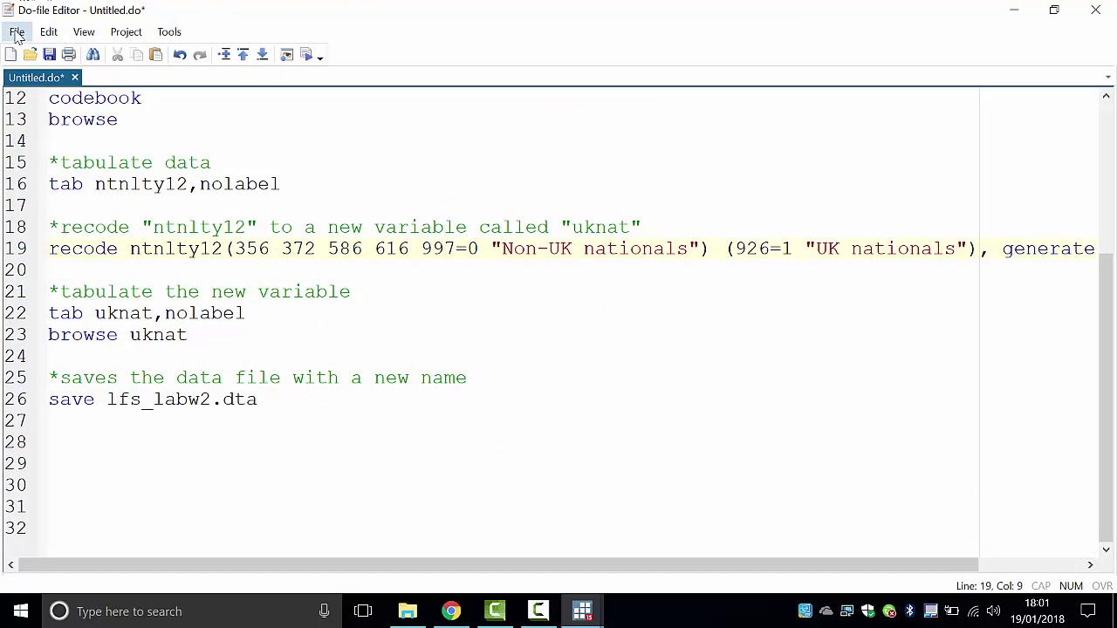
pyautogui.click(17, 32)
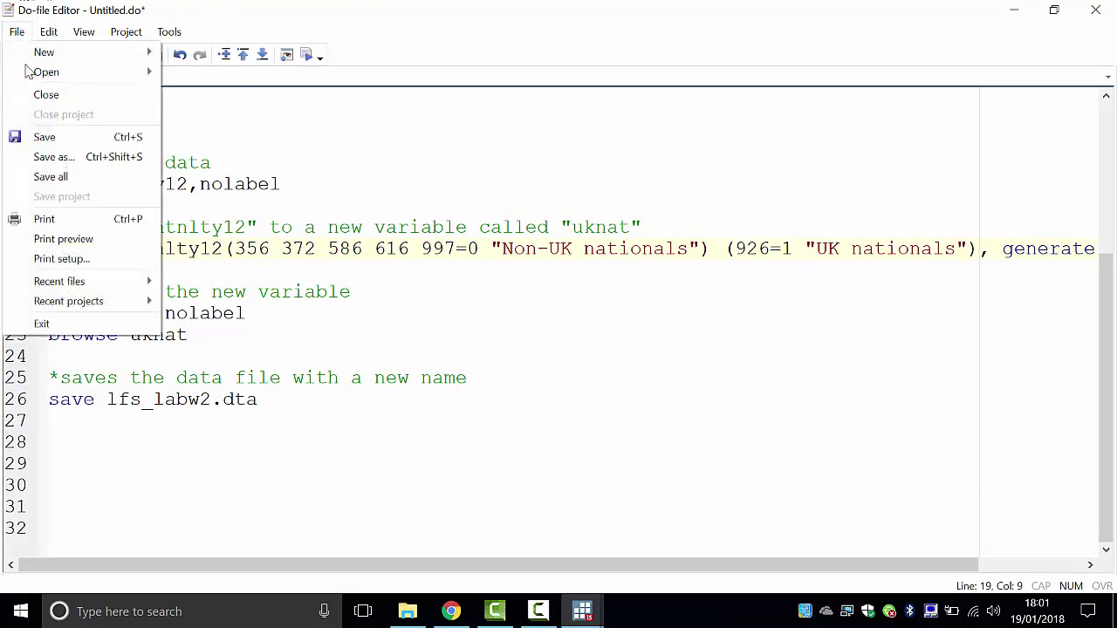
pyautogui.click(53, 157)
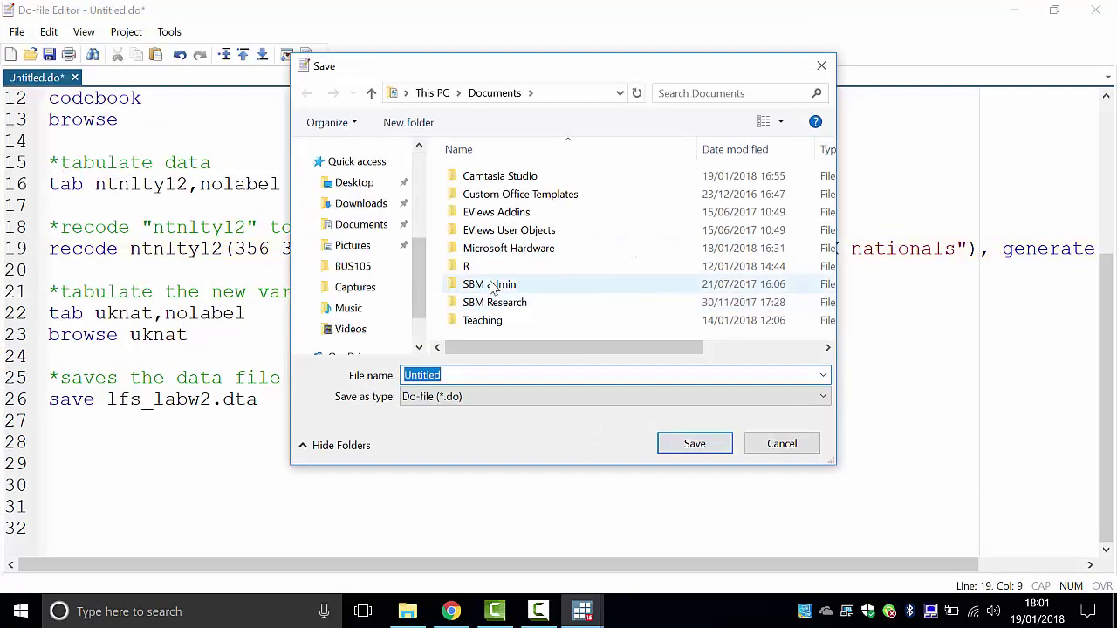
pyautogui.click(356, 196)
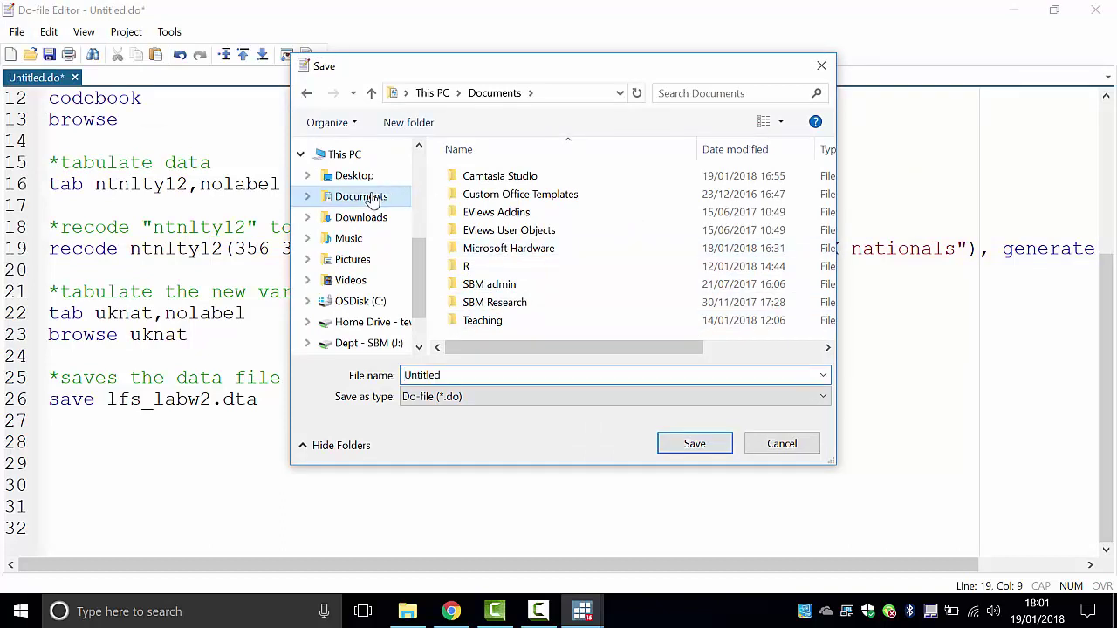
pyautogui.click(504, 371)
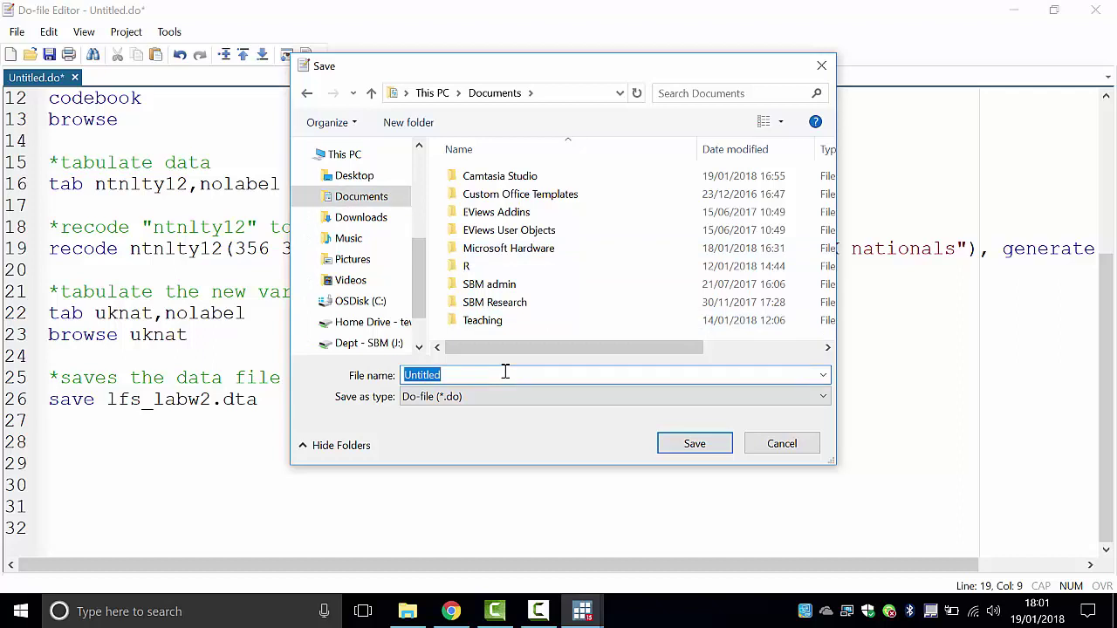
pyautogui.write('mydofile')
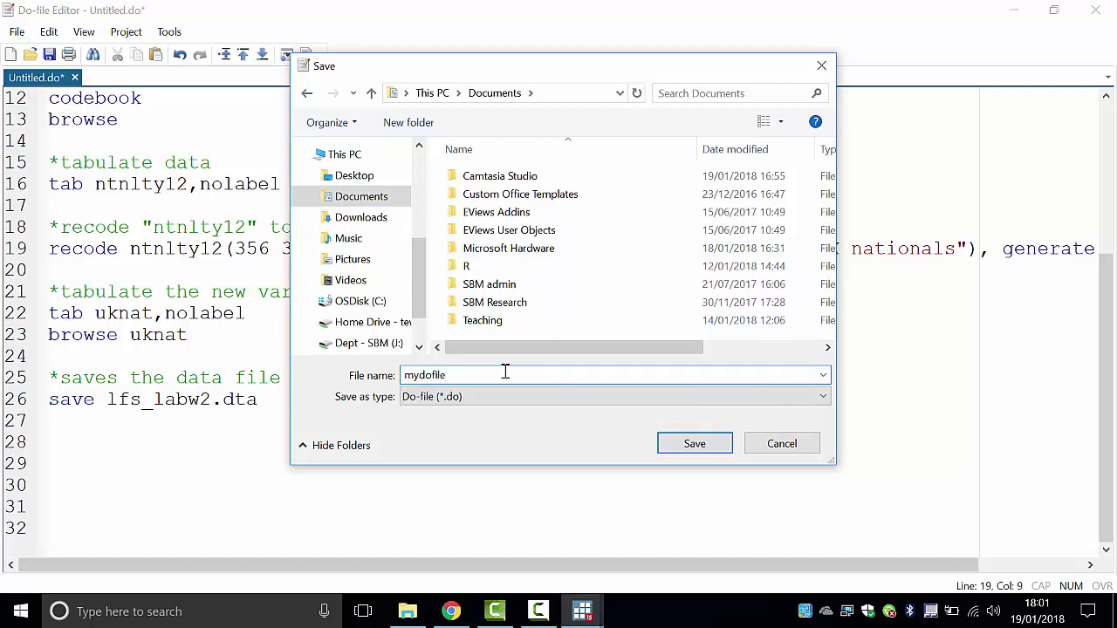